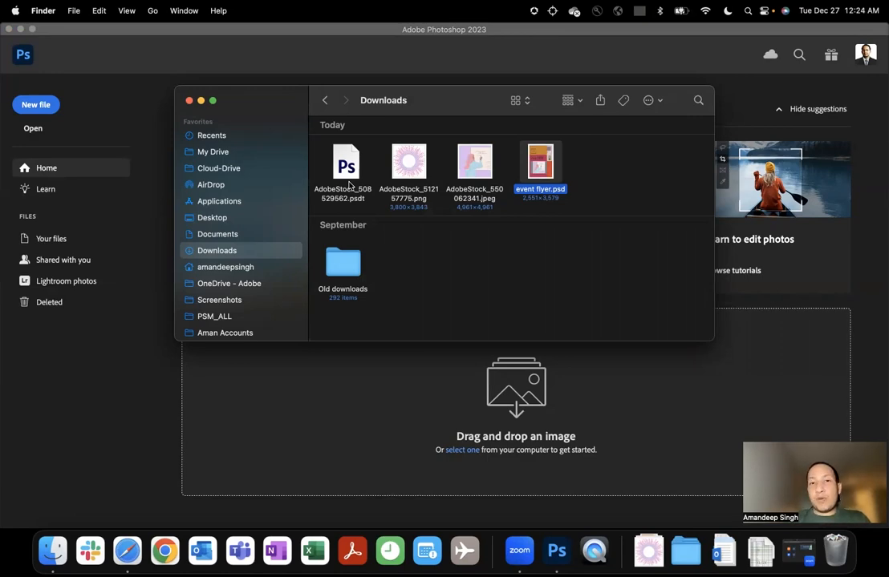
Open event flyer.psd from the Downloads folder, make sure the Libraries panel is enabled, and browse the existing libraries.
{"action": "double_click", "coordinate": [542, 165]}
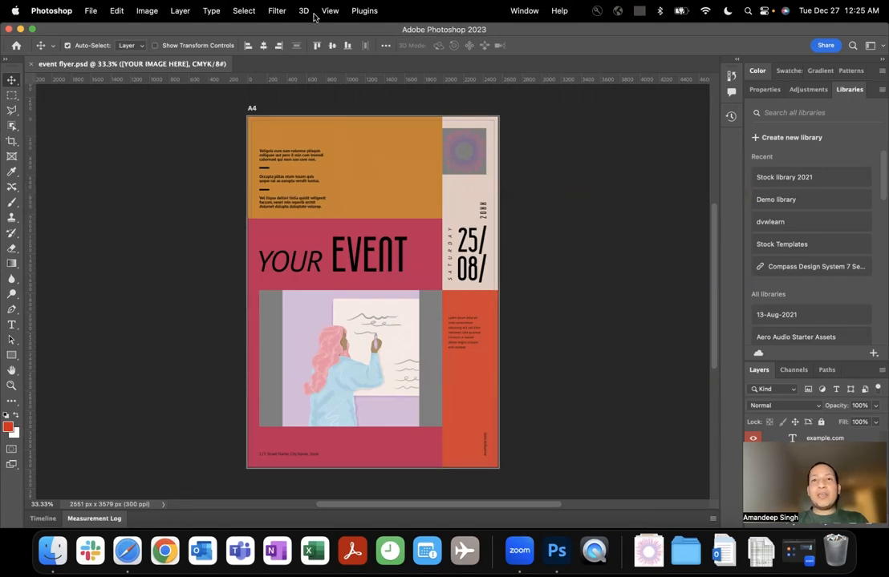
{"action": "left_click", "coordinate": [525, 10]}
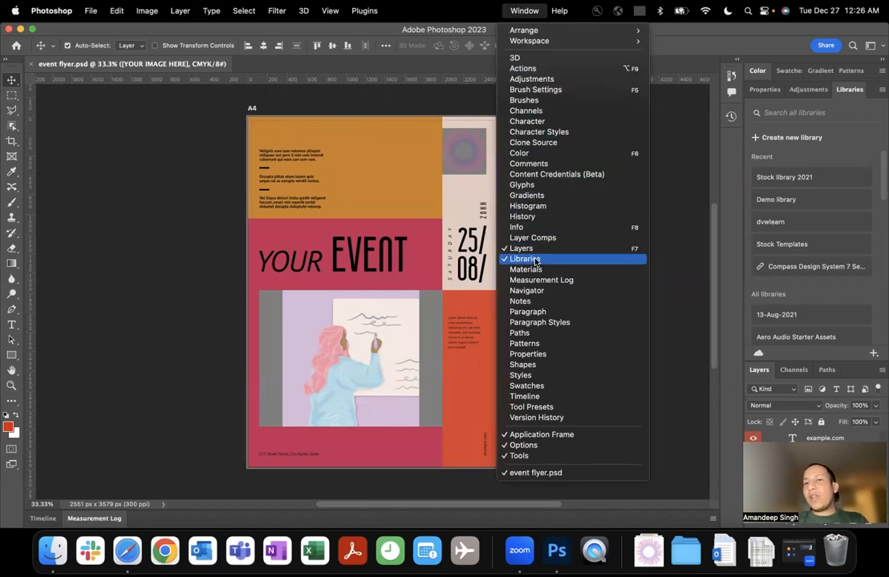
{"action": "left_click", "coordinate": [666, 212]}
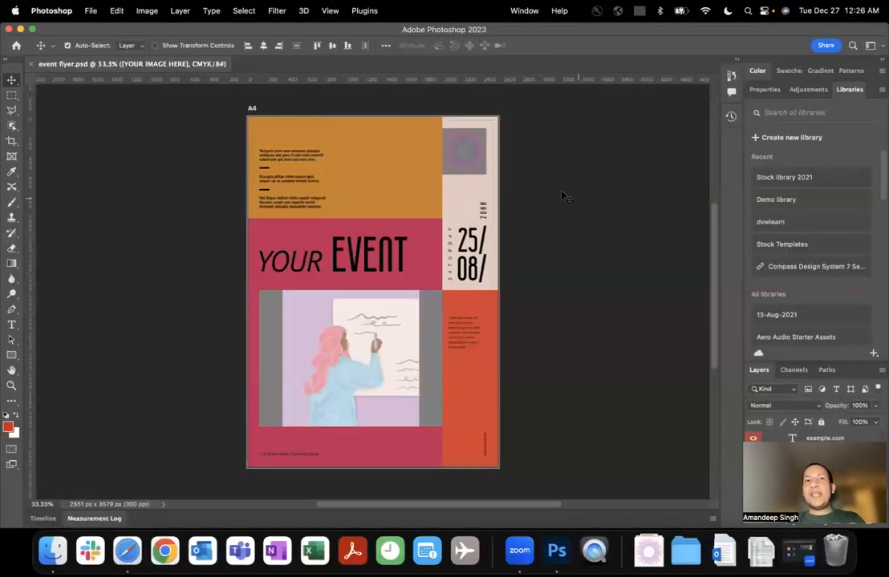
{"action": "left_click", "coordinate": [525, 10]}
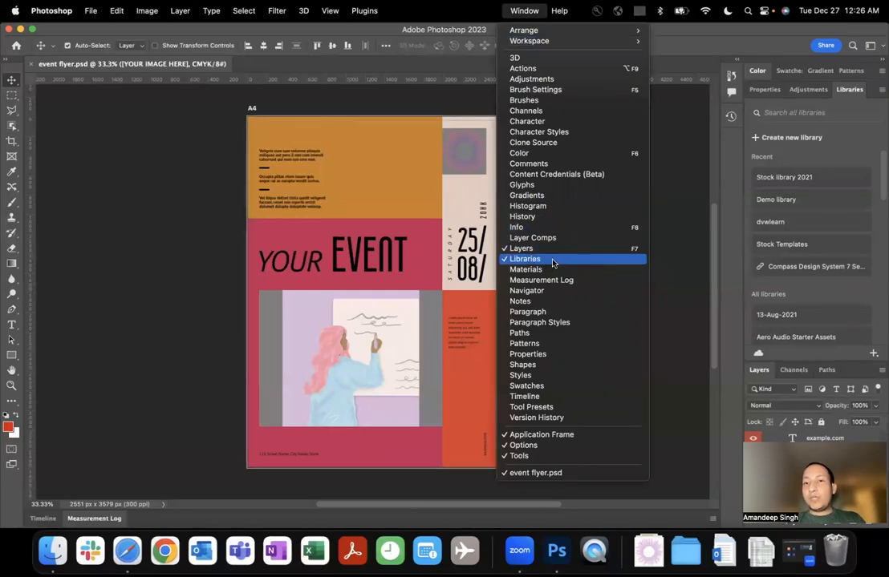
{"action": "left_click", "coordinate": [668, 216]}
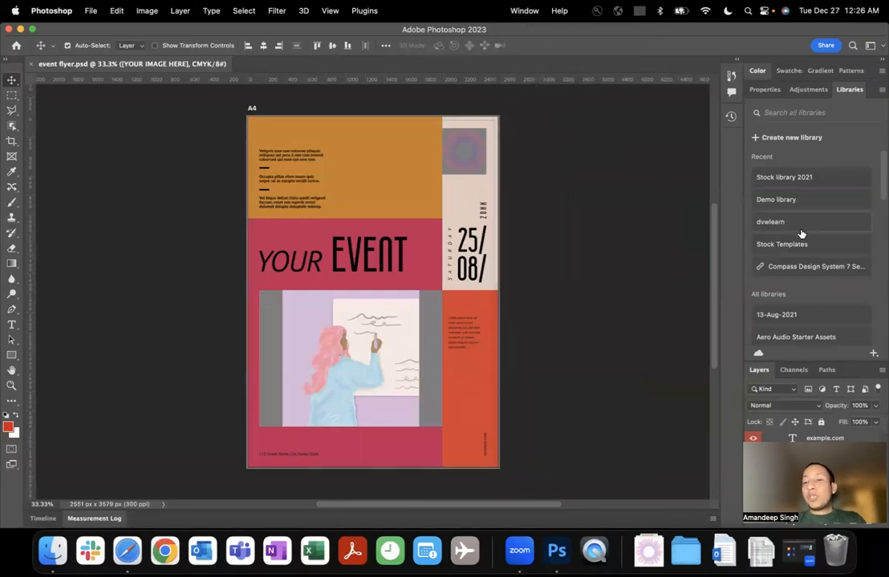
{"action": "scroll", "coordinate": [800, 233], "scroll_direction": "down", "scroll_amount": 3}
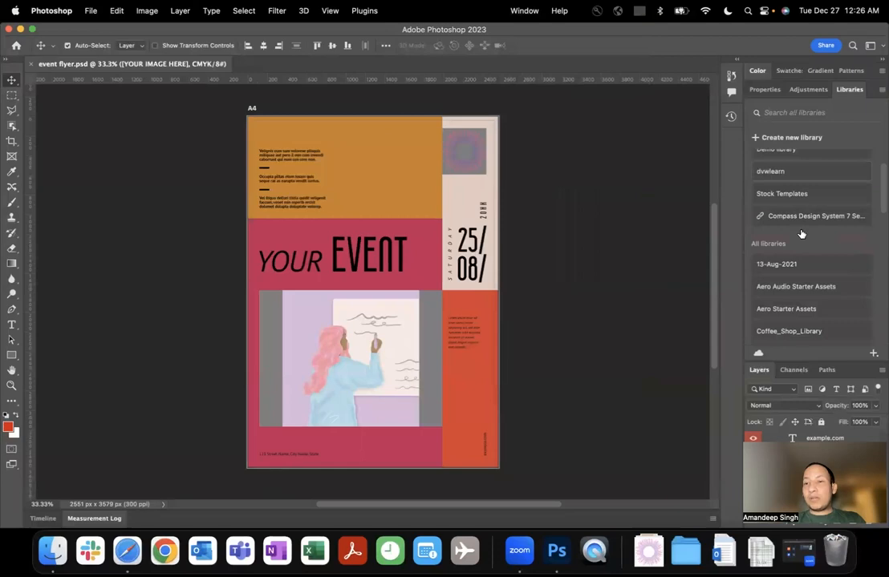
{"action": "scroll", "coordinate": [800, 233], "scroll_direction": "up", "scroll_amount": 3}
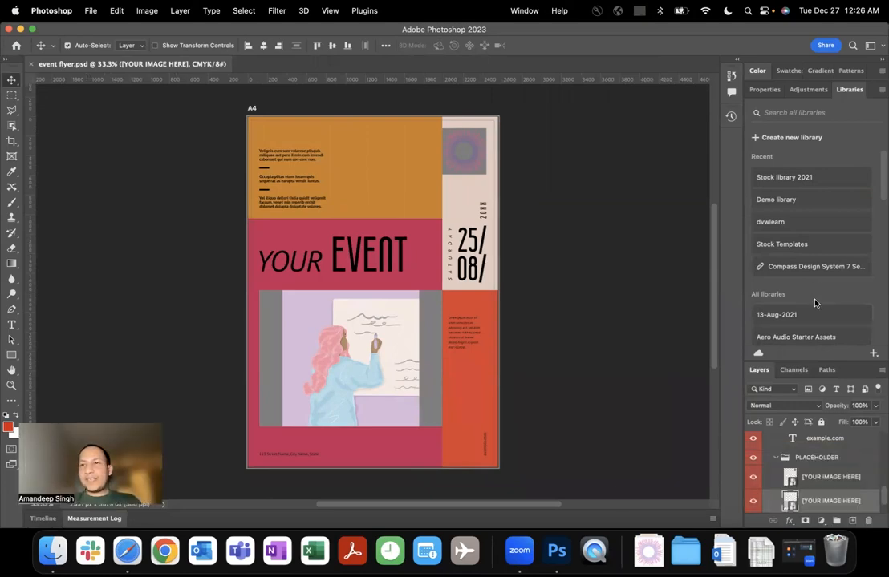
Create a new library named "Event XYZ".
{"action": "left_click", "coordinate": [773, 140]}
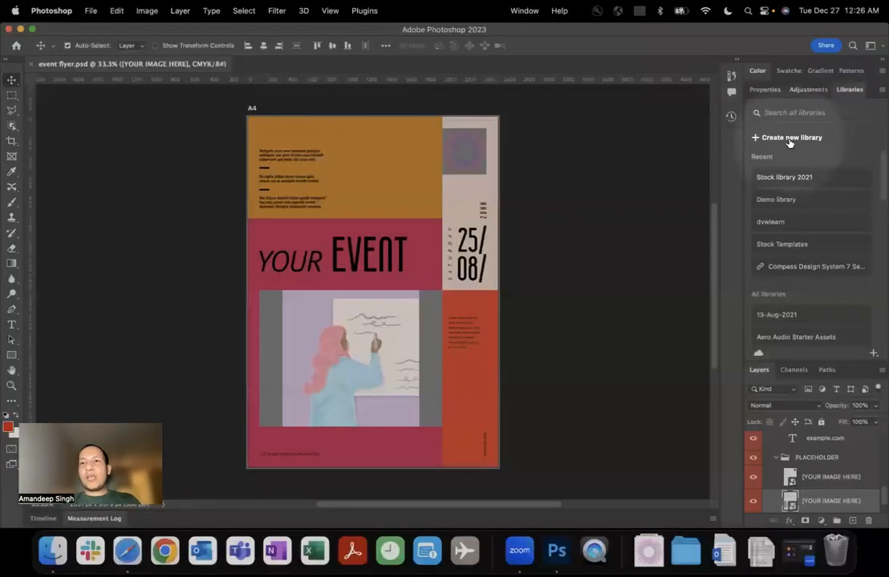
{"action": "left_click", "coordinate": [790, 139]}
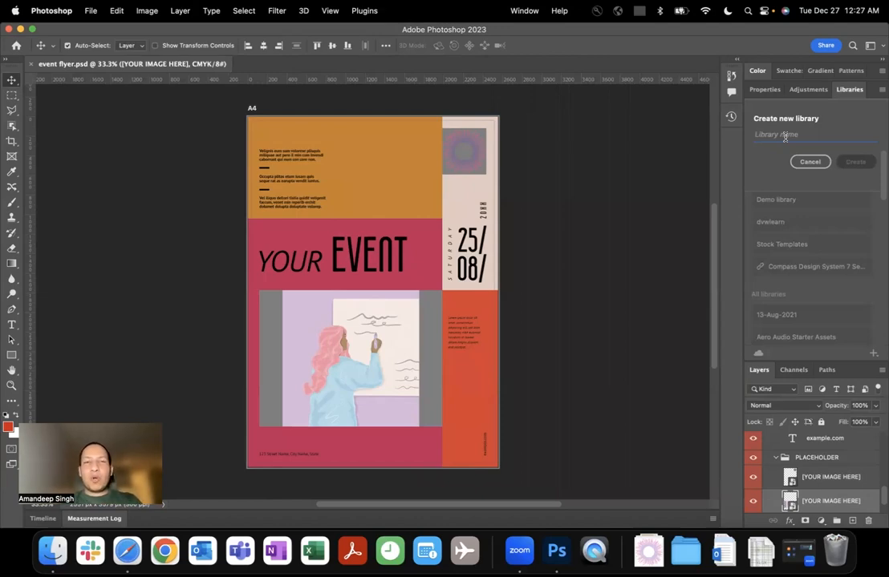
{"action": "type", "text": "Event "}
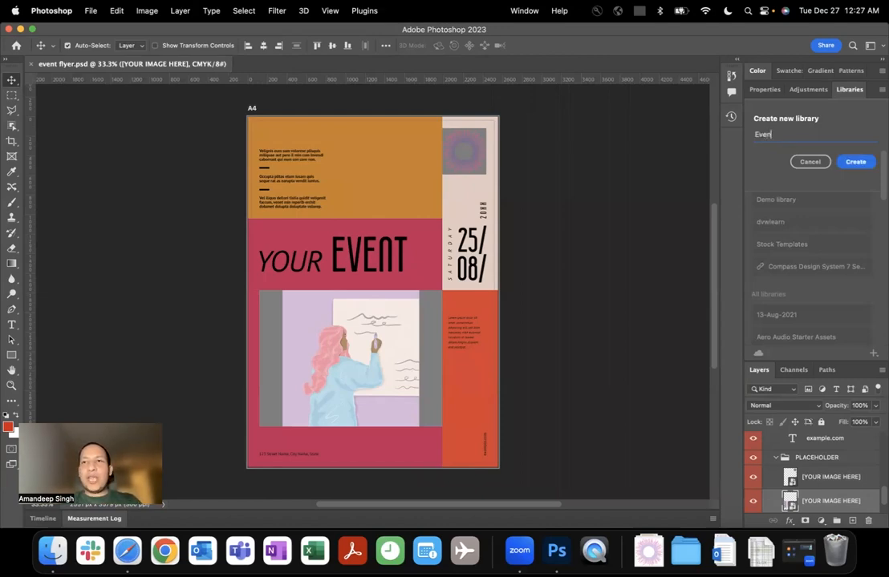
{"action": "type", "text": "XYZ"}
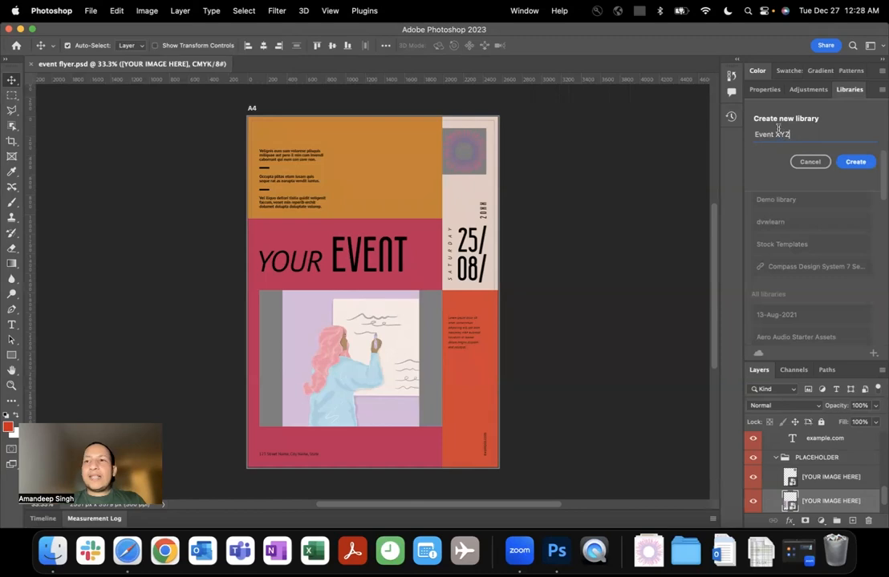
{"action": "left_click", "coordinate": [855, 162]}
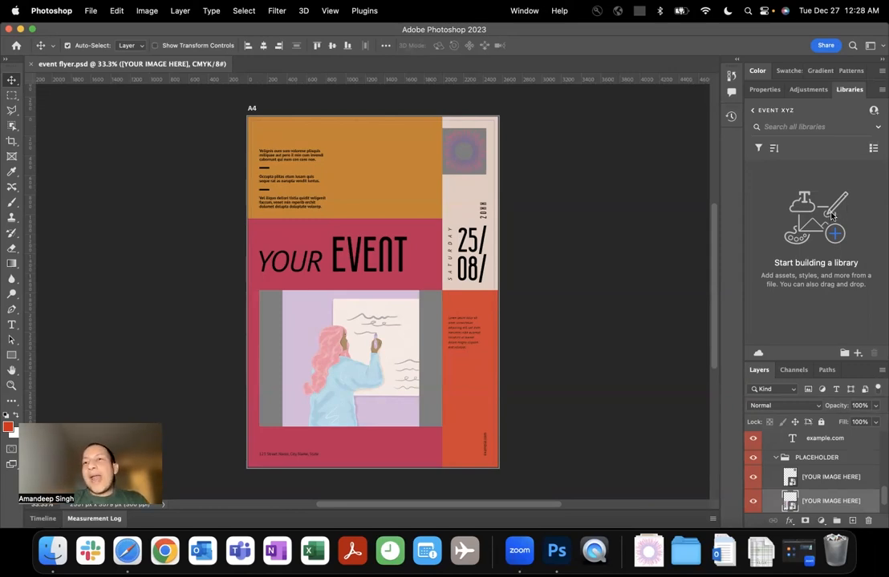
Open the smart object placeholder holding the radial artwork above the date, then its nested AdobeStock_512157775 image.
{"action": "scroll", "coordinate": [834, 477], "scroll_direction": "up", "scroll_amount": 1}
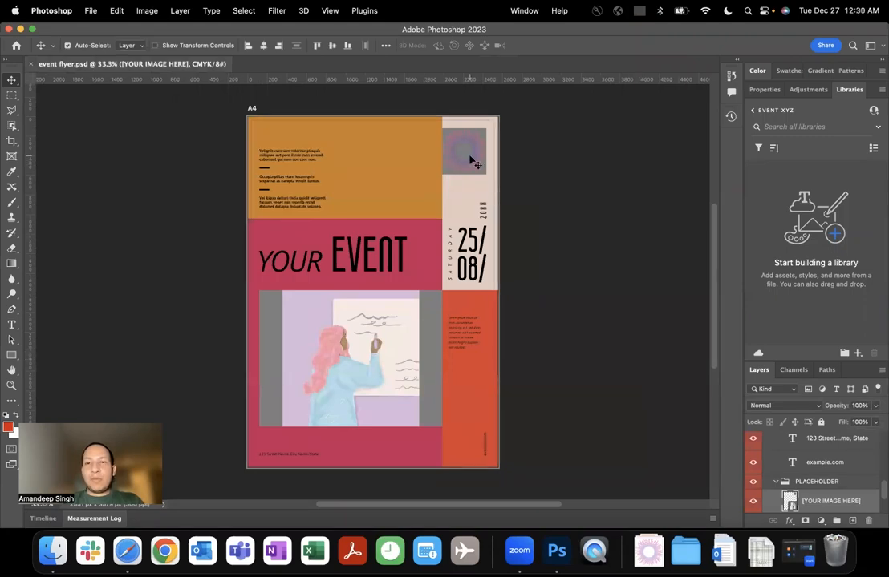
{"action": "scroll", "coordinate": [472, 161], "scroll_direction": "up", "scroll_amount": 1}
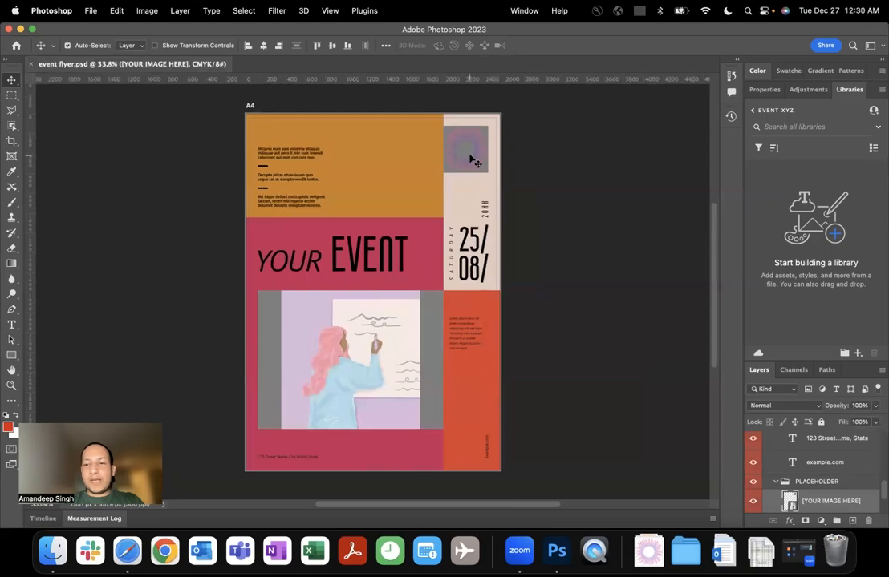
{"action": "scroll", "coordinate": [473, 160], "scroll_direction": "up", "scroll_amount": 8}
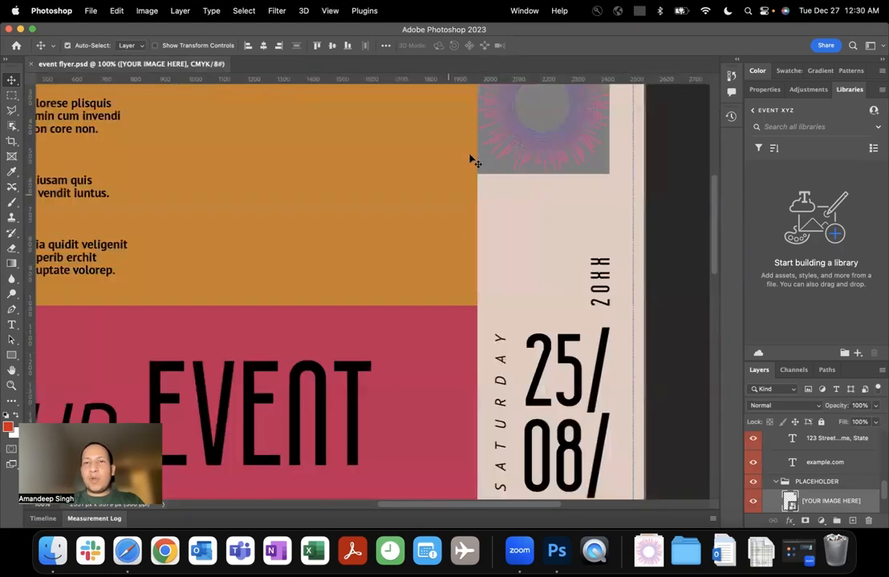
{"action": "scroll", "coordinate": [473, 160], "scroll_direction": "up", "scroll_amount": 3}
{"action": "scroll", "coordinate": [472, 160], "scroll_direction": "right", "scroll_amount": 3}
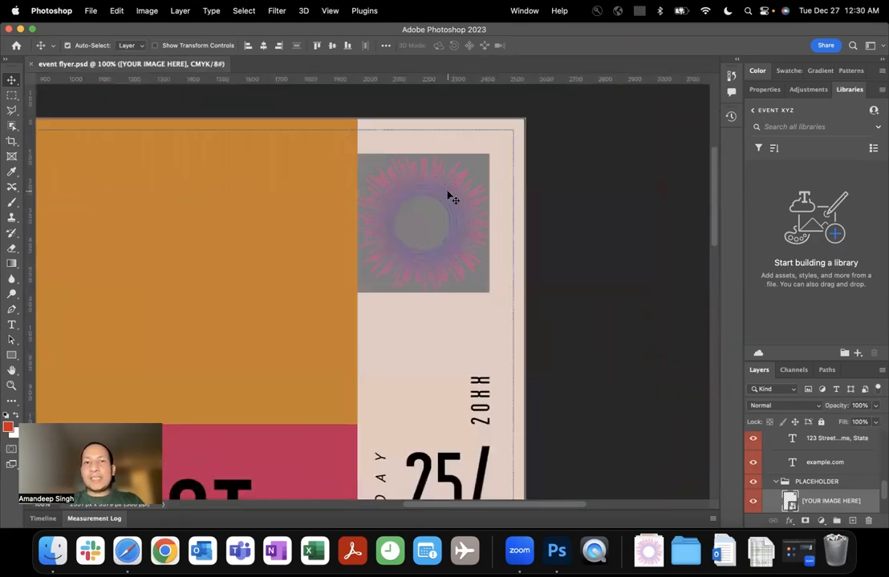
{"action": "left_click_drag", "start_coordinate": [447, 196], "coordinate": [433, 190]}
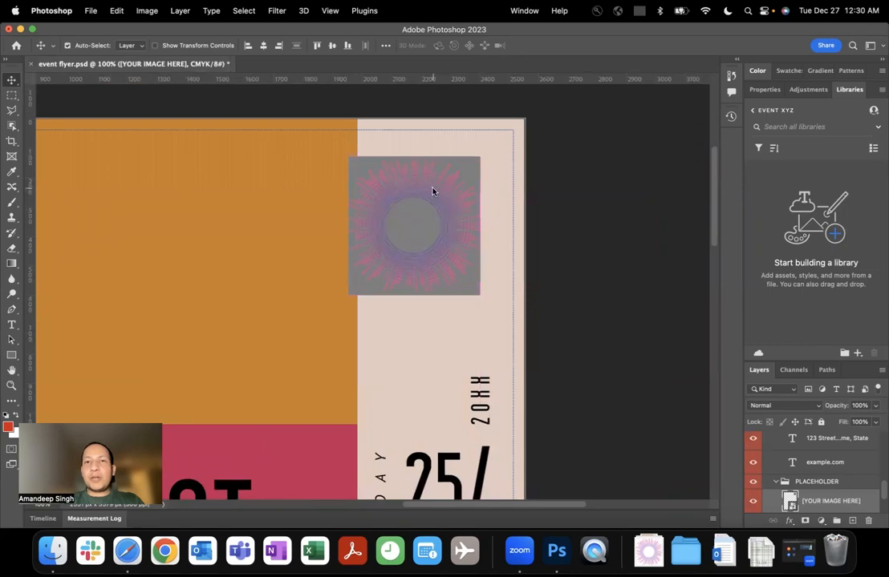
{"action": "key", "text": "super+z"}
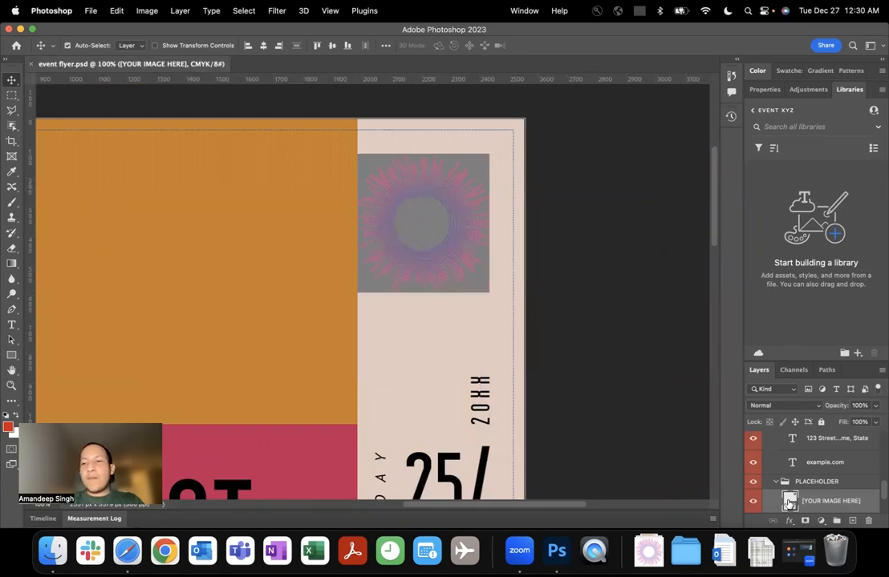
{"action": "scroll", "coordinate": [790, 501], "scroll_direction": "down", "scroll_amount": 1}
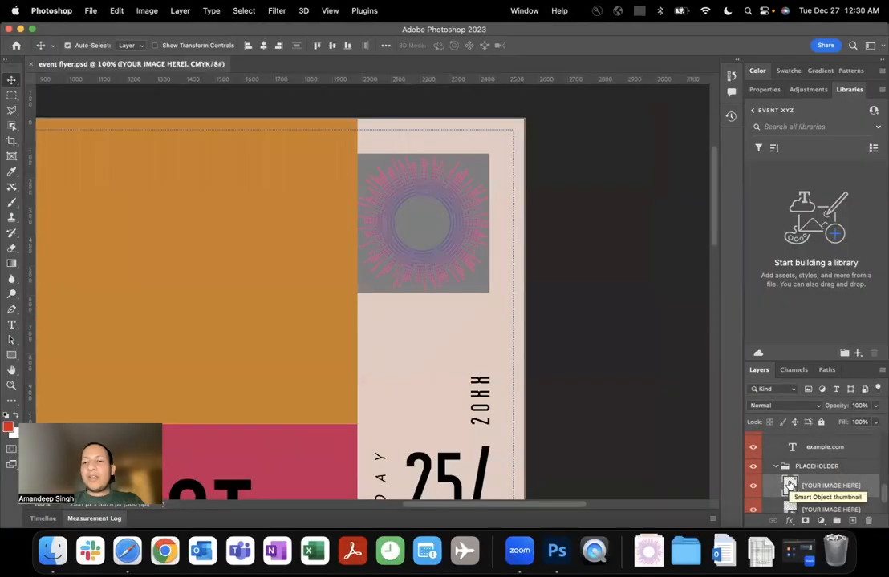
{"action": "double_click", "coordinate": [790, 486]}
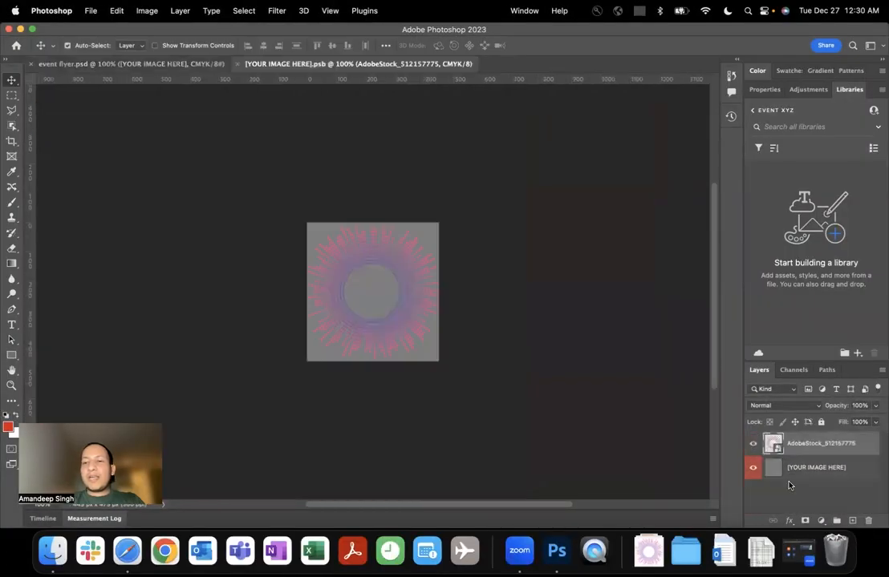
{"action": "double_click", "coordinate": [773, 444]}
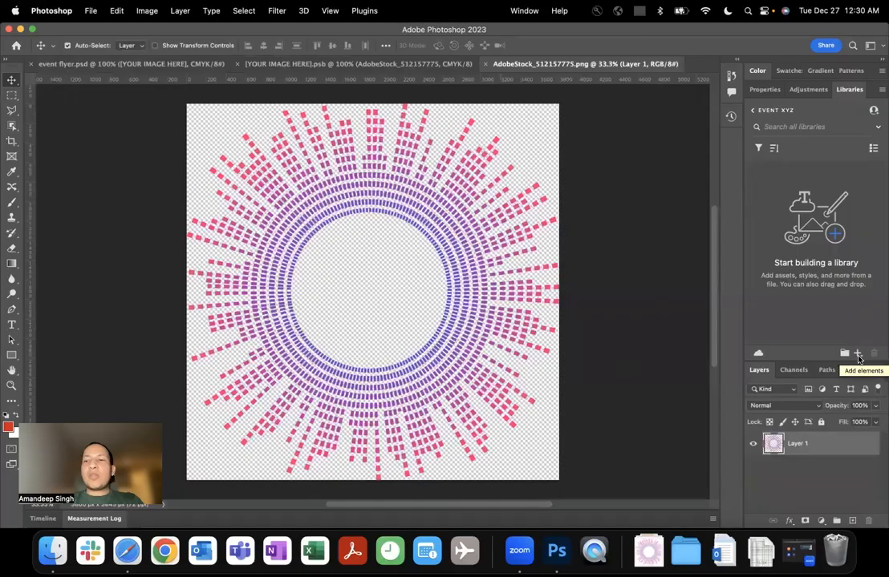
Add the radial artwork to the Event XYZ library as a graphic and close both smart object documents.
{"action": "left_click", "coordinate": [857, 354]}
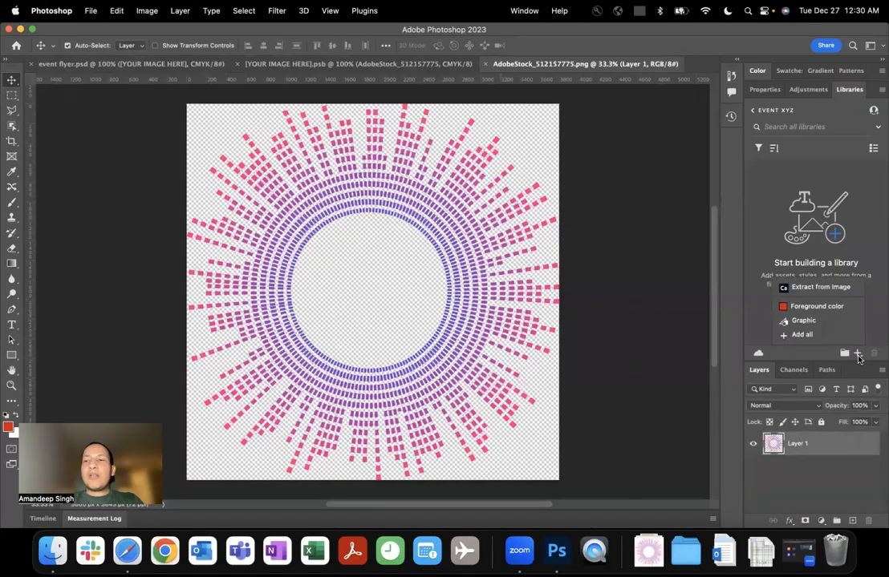
{"action": "left_click", "coordinate": [813, 323]}
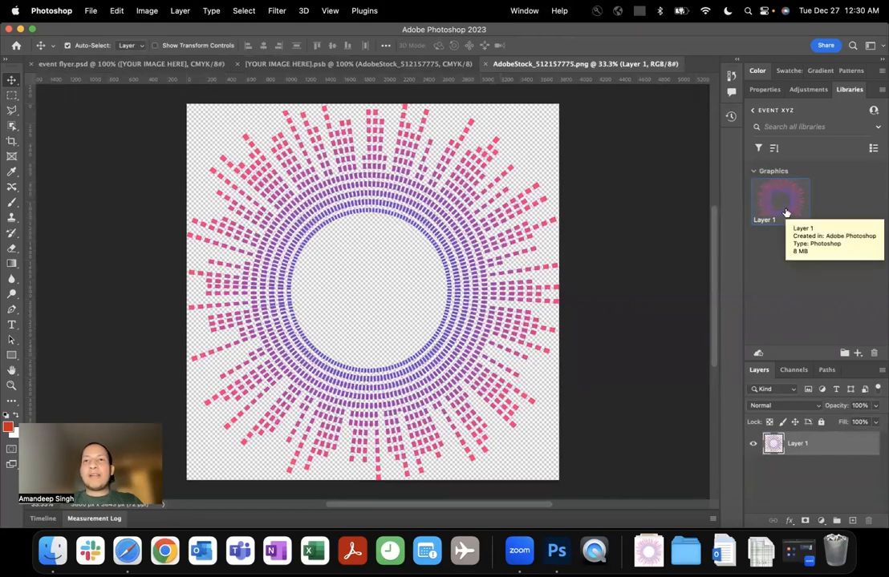
{"action": "key", "text": "super+w"}
{"action": "key", "text": "super+w"}
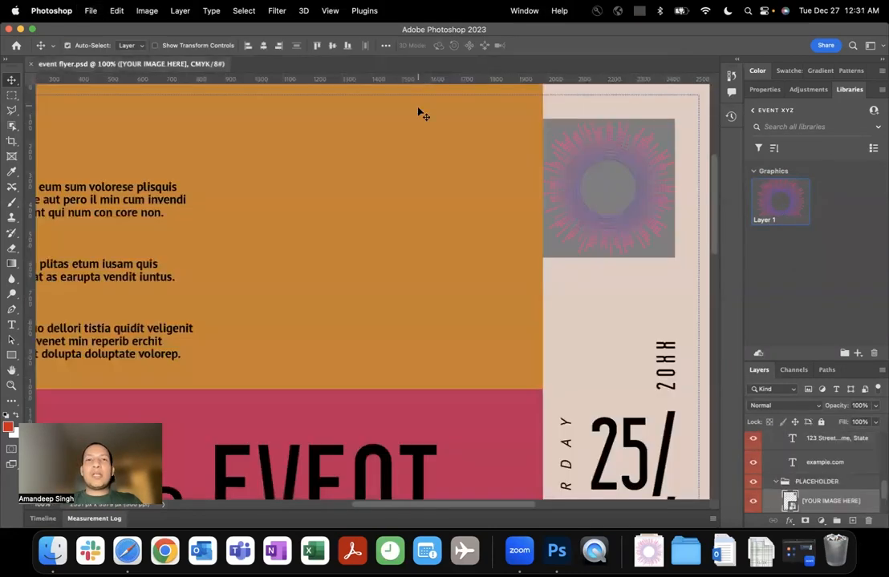
Open the smart object placeholder holding the pink-haired woman illustration on the flyer, then its nested AdobeStock_550062341 image.
{"action": "scroll", "coordinate": [487, 230], "scroll_direction": "down", "scroll_amount": 5}
{"action": "scroll", "coordinate": [481, 231], "scroll_direction": "down", "scroll_amount": 4}
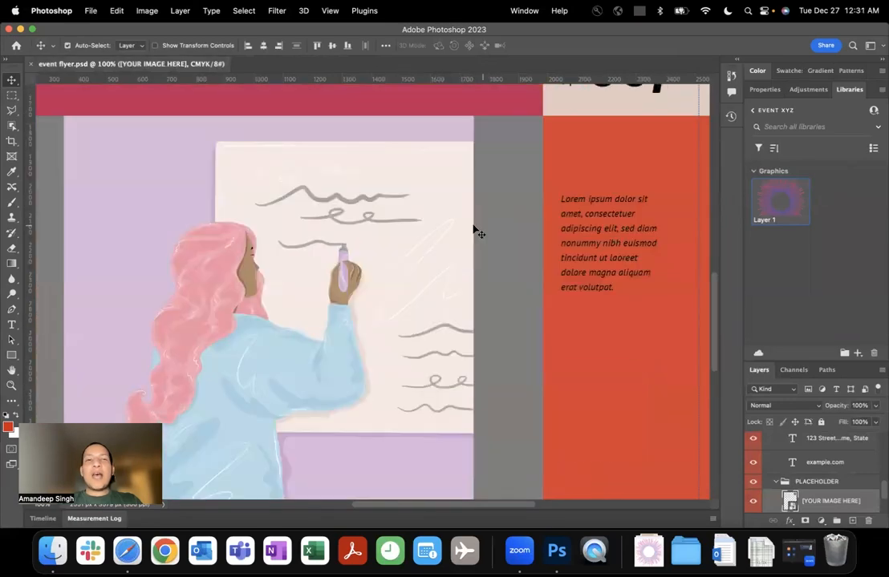
{"action": "scroll", "coordinate": [393, 242], "scroll_direction": "left", "scroll_amount": 2}
{"action": "scroll", "coordinate": [393, 243], "scroll_direction": "down", "scroll_amount": 2}
{"action": "key", "text": "super+j"}
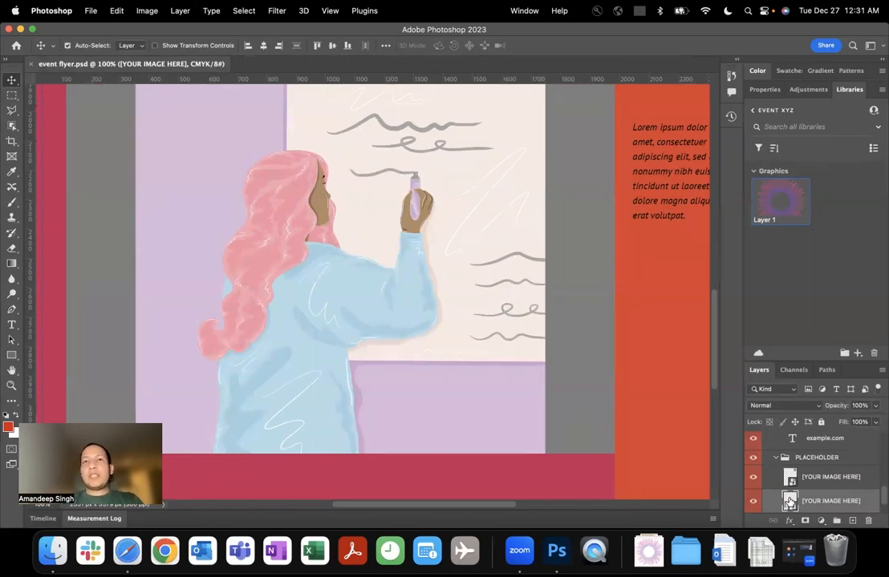
{"action": "scroll", "coordinate": [789, 501], "scroll_direction": "up", "scroll_amount": 1}
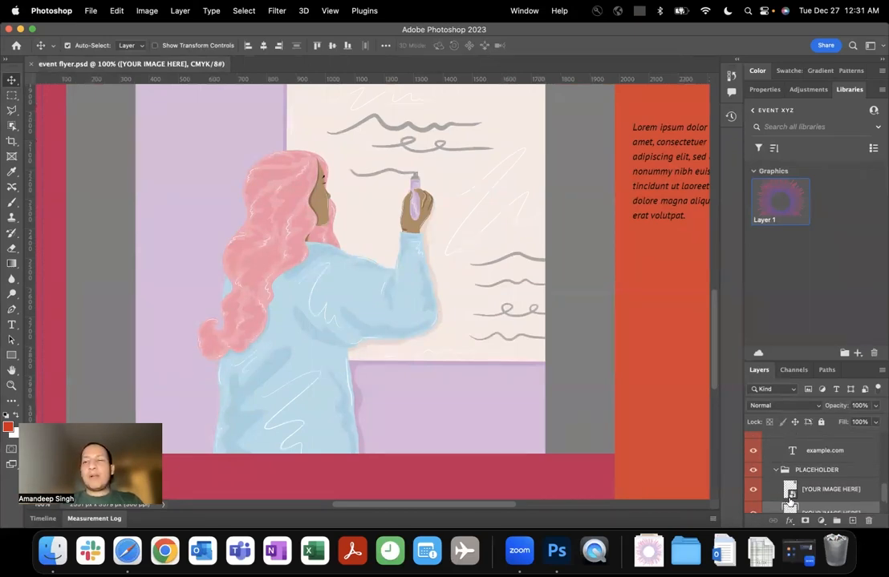
{"action": "double_click", "coordinate": [789, 495]}
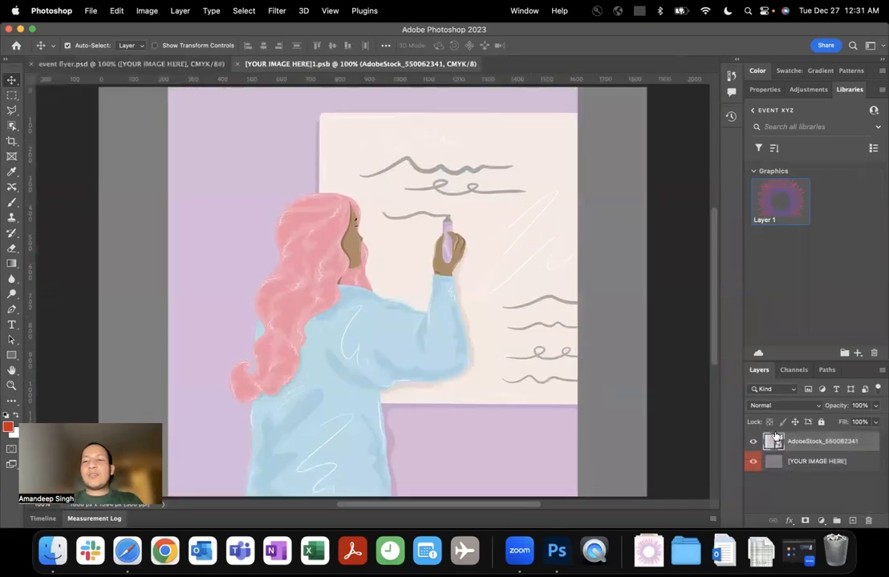
{"action": "double_click", "coordinate": [774, 439]}
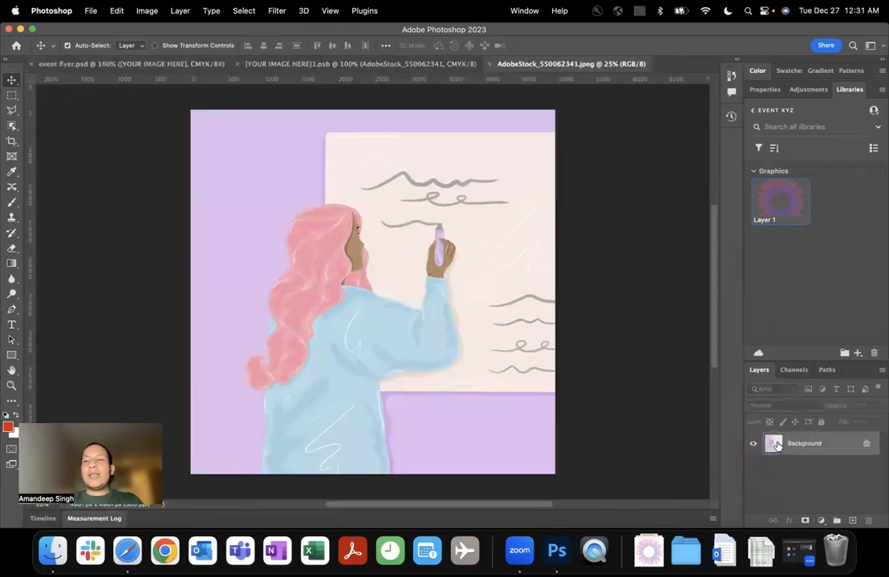
Unlock the illustration's Background layer and add it to the Event XYZ library as a graphic.
{"action": "left_click", "coordinate": [866, 444]}
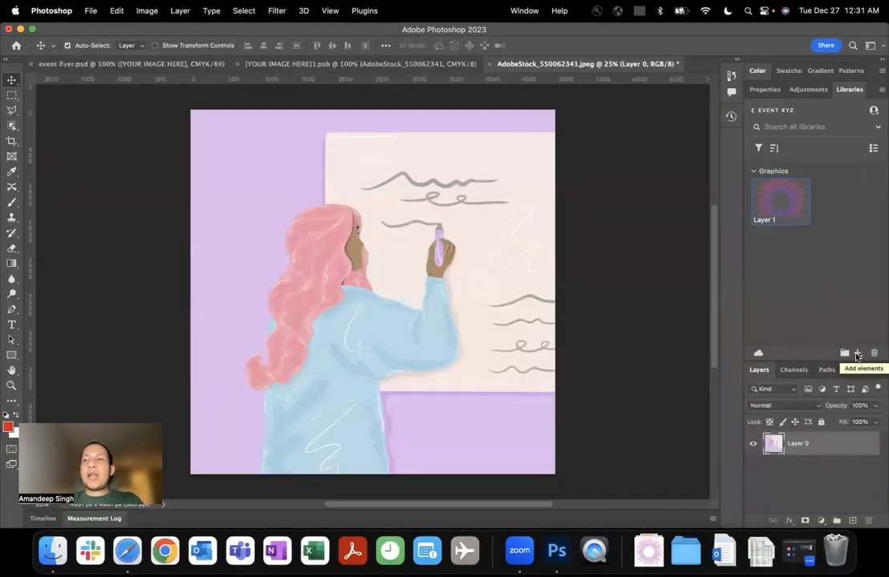
{"action": "left_click", "coordinate": [857, 356]}
{"action": "left_click", "coordinate": [817, 321]}
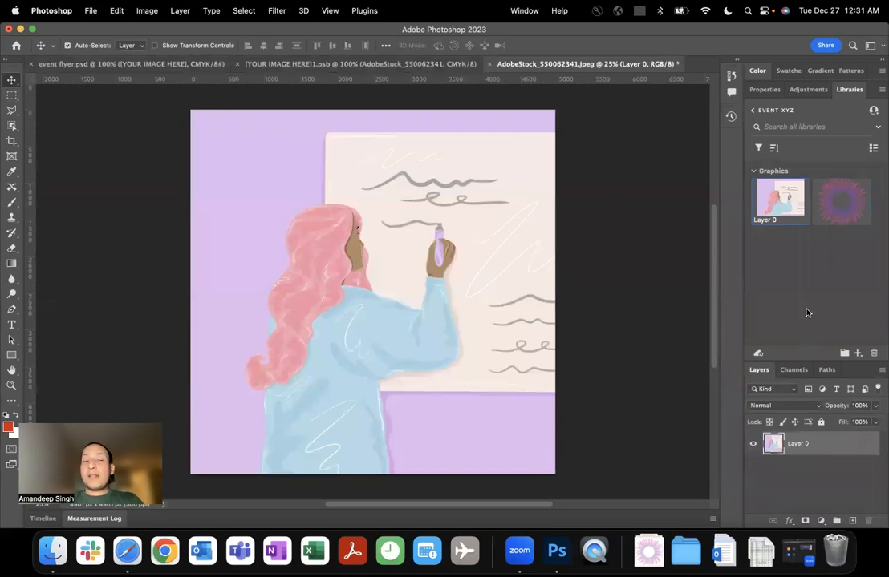
Rename the woman illustration in the Event XYZ library with a name starting "artwork - gi".
{"action": "double_click", "coordinate": [766, 220]}
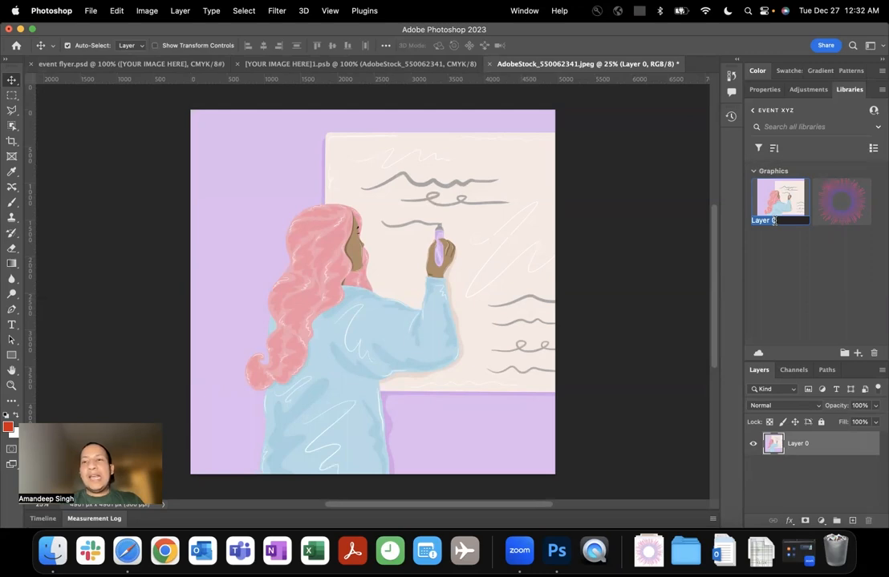
{"action": "type", "text": "artwork - gi"}
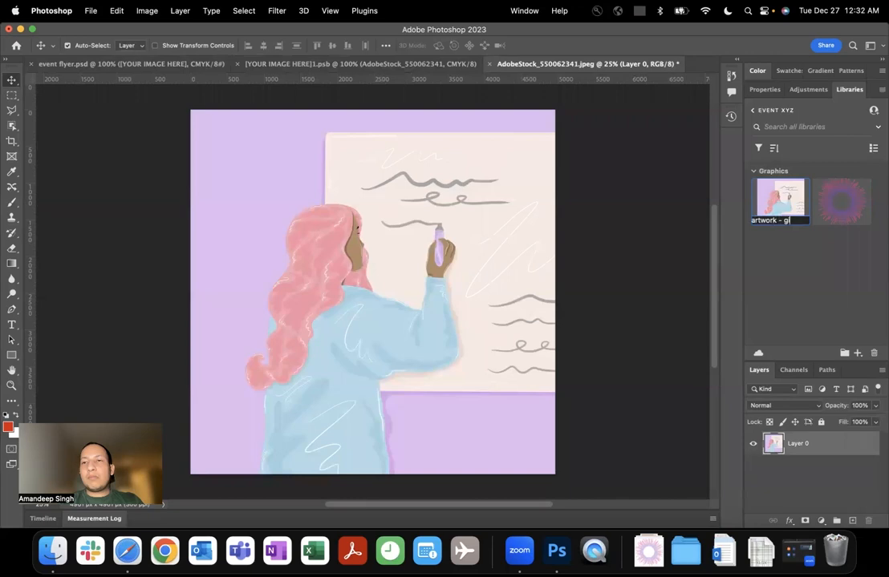
{"action": "type", "text": "f"}
{"action": "key", "text": "Return"}
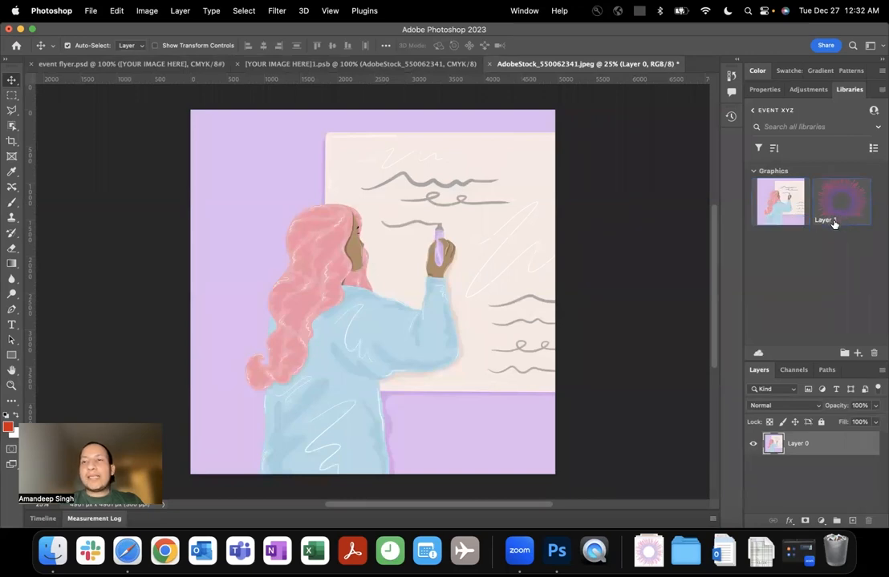
Rename the radial artwork graphic in the Event XYZ library as "artwork circle".
{"action": "double_click", "coordinate": [824, 220]}
{"action": "type", "text": "artwork"}
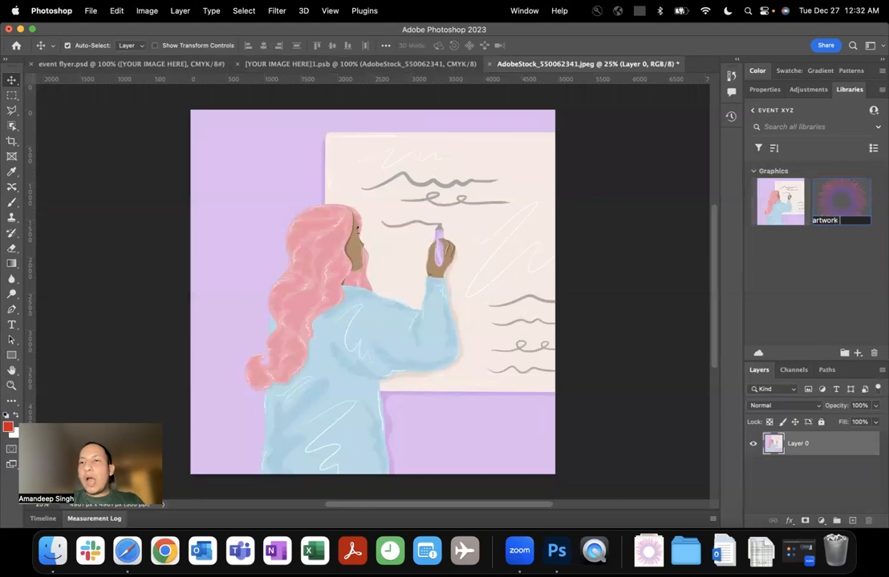
{"action": "type", "text": " ci"}
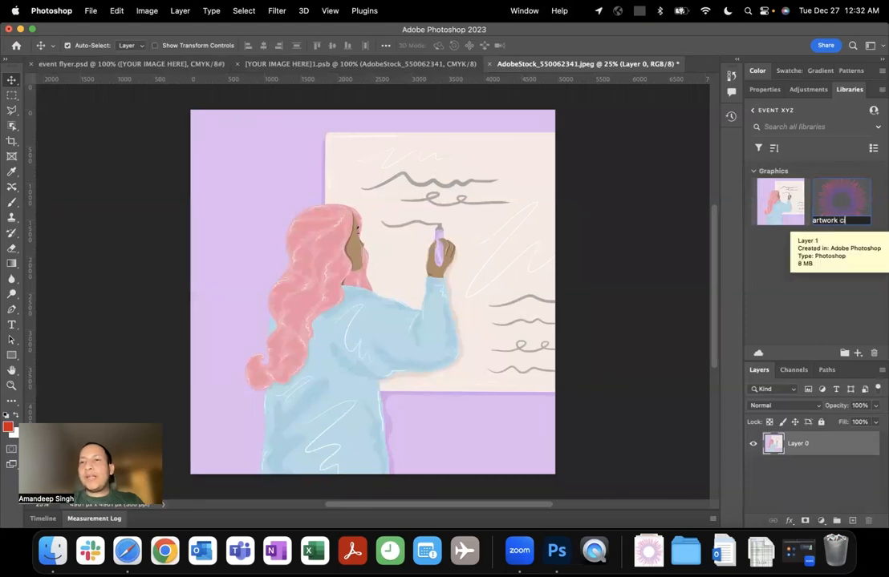
{"action": "type", "text": "rle"}
{"action": "key", "text": "Return"}
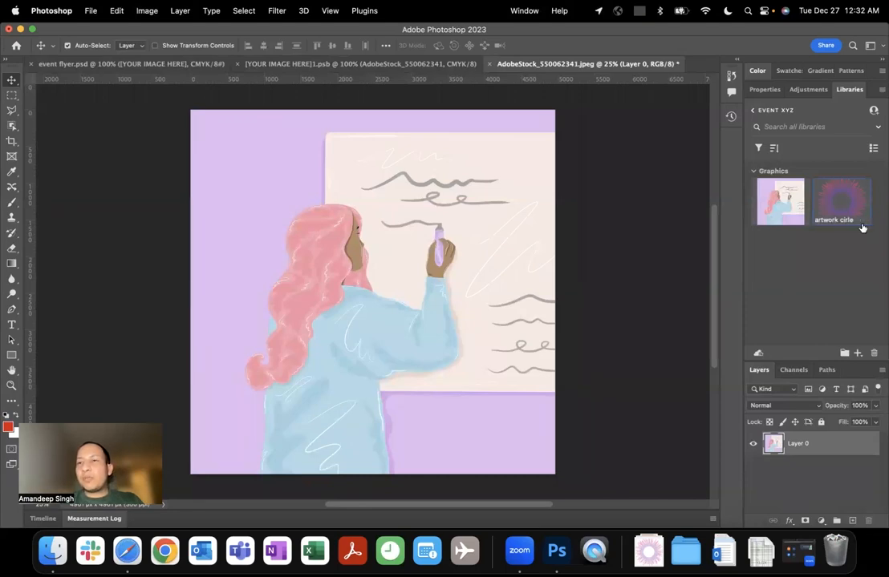
{"action": "double_click", "coordinate": [834, 220]}
{"action": "key", "text": "BackSpace"}
{"action": "key", "text": "BackSpace"}
{"action": "type", "text": "cle"}
{"action": "key", "text": "Return"}
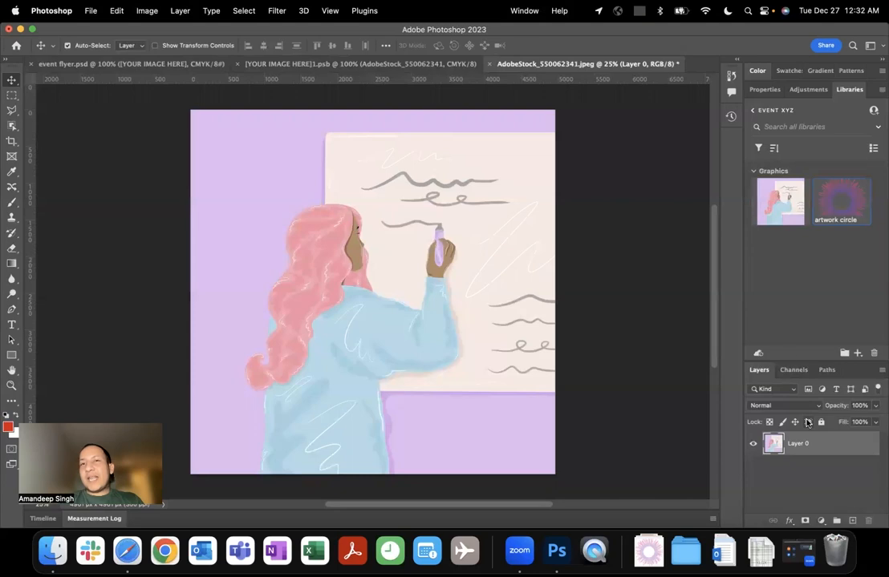
Close AdobeStock_550062341.jpeg without saving its changes, and close the smart object document to return to event flyer.psd.
{"action": "left_click", "coordinate": [574, 210]}
{"action": "key", "text": "super+w"}
{"action": "left_click", "coordinate": [477, 240]}
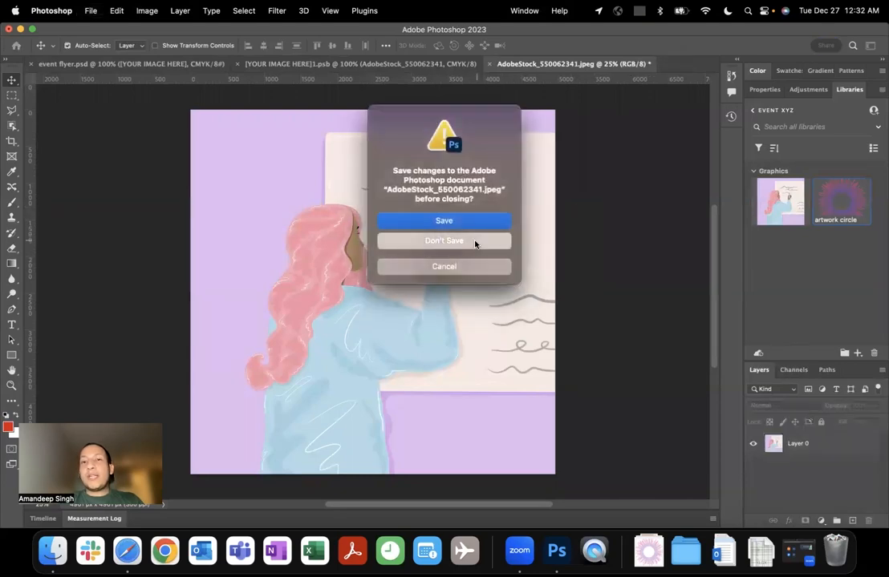
{"action": "key", "text": "super+w"}
Select the YOUR EVENT heading on the flyer and shift it slightly up and to the right within the pink block.
{"action": "scroll", "coordinate": [627, 164], "scroll_direction": "up", "scroll_amount": 10}
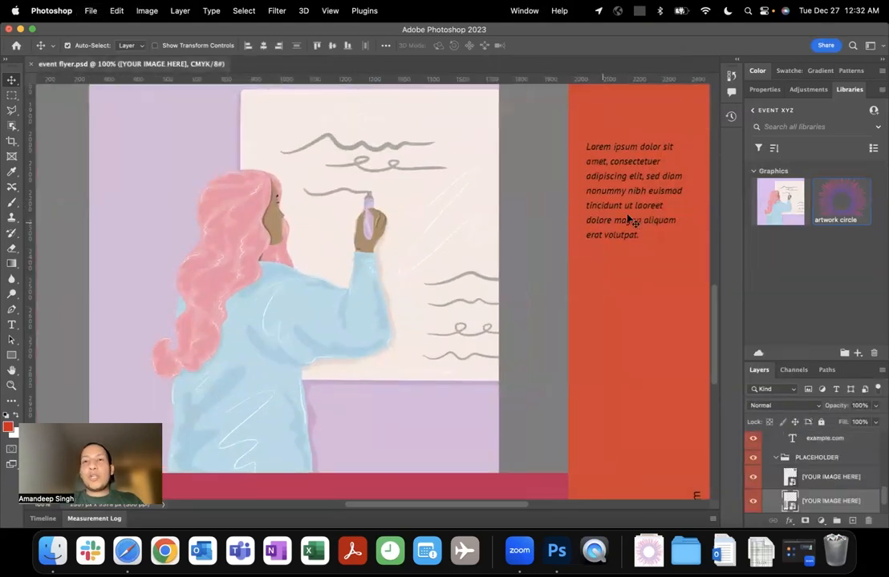
{"action": "scroll", "coordinate": [631, 223], "scroll_direction": "up", "scroll_amount": 5}
{"action": "scroll", "coordinate": [630, 223], "scroll_direction": "left", "scroll_amount": 3}
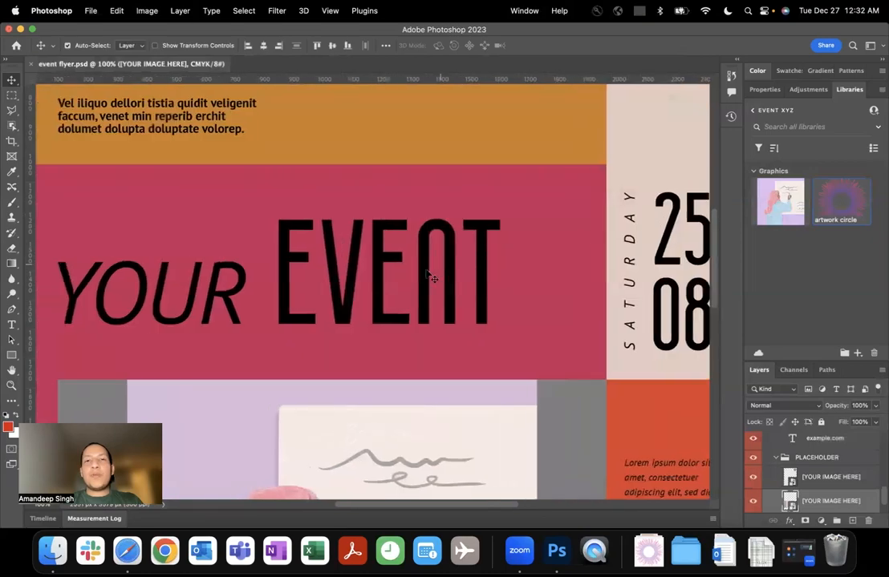
{"action": "left_click", "coordinate": [433, 278]}
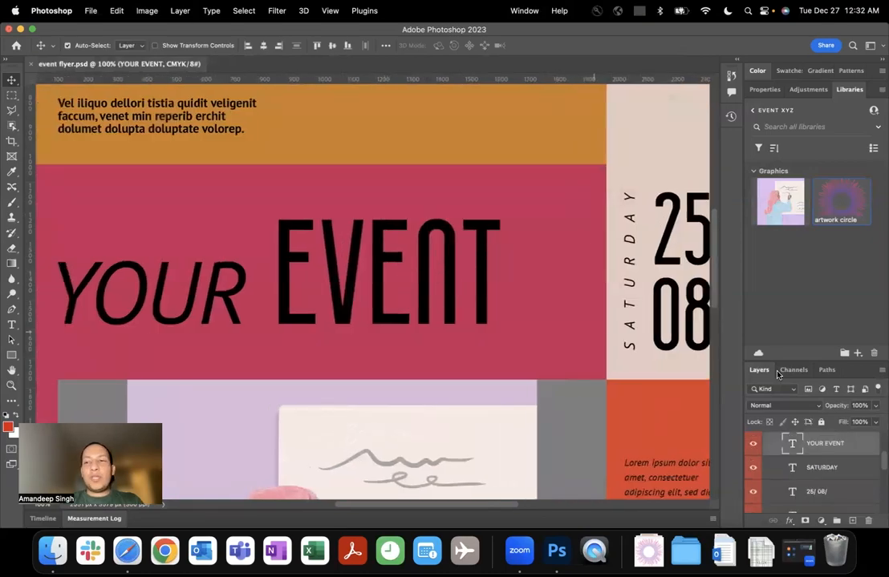
{"action": "left_click_drag", "start_coordinate": [362, 269], "coordinate": [363, 260]}
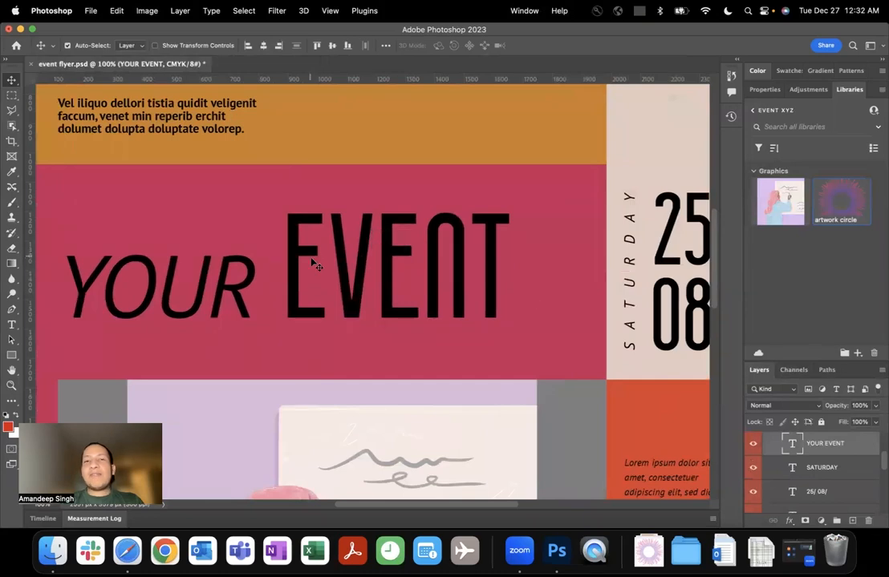
Add the YOUR EVENT heading's text color and its character style to the Event XYZ library.
{"action": "left_click", "coordinate": [857, 353]}
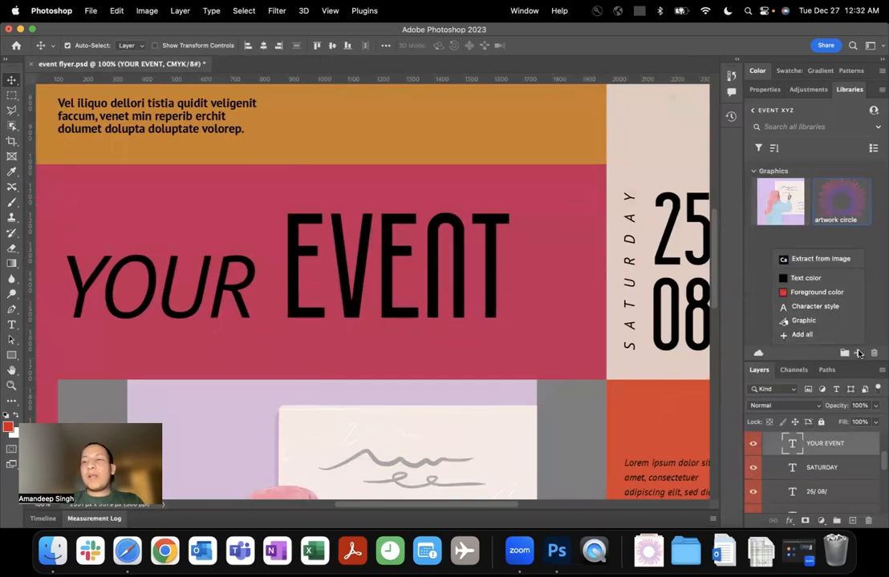
{"action": "left_click", "coordinate": [829, 279]}
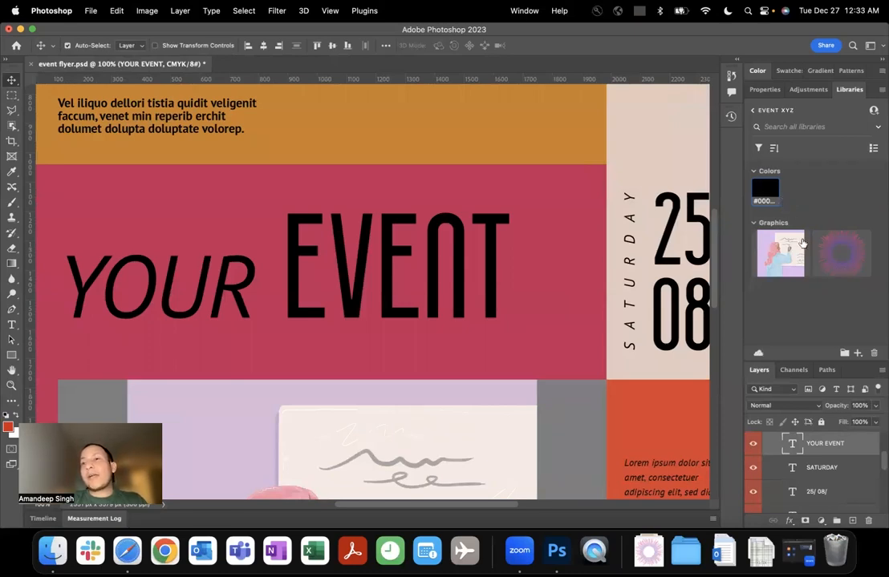
{"action": "left_click", "coordinate": [858, 354]}
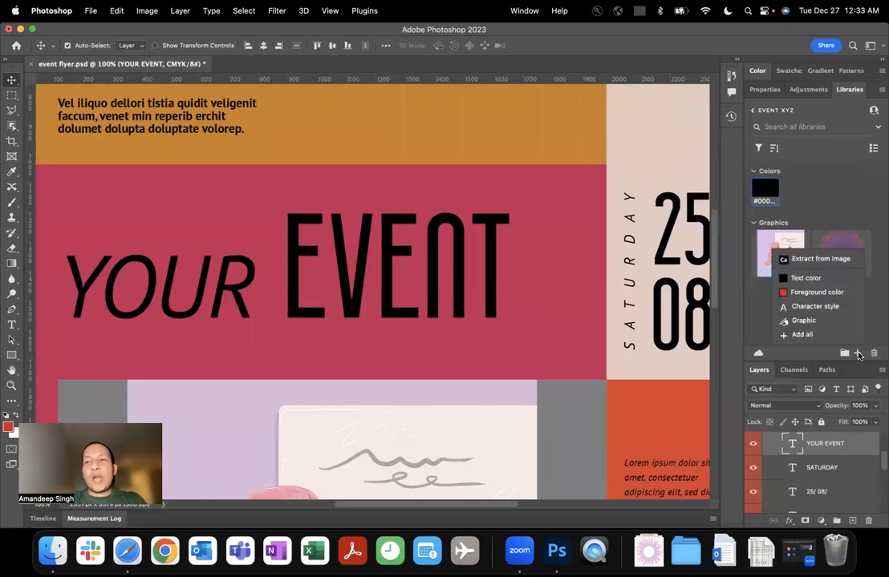
{"action": "left_click", "coordinate": [815, 307]}
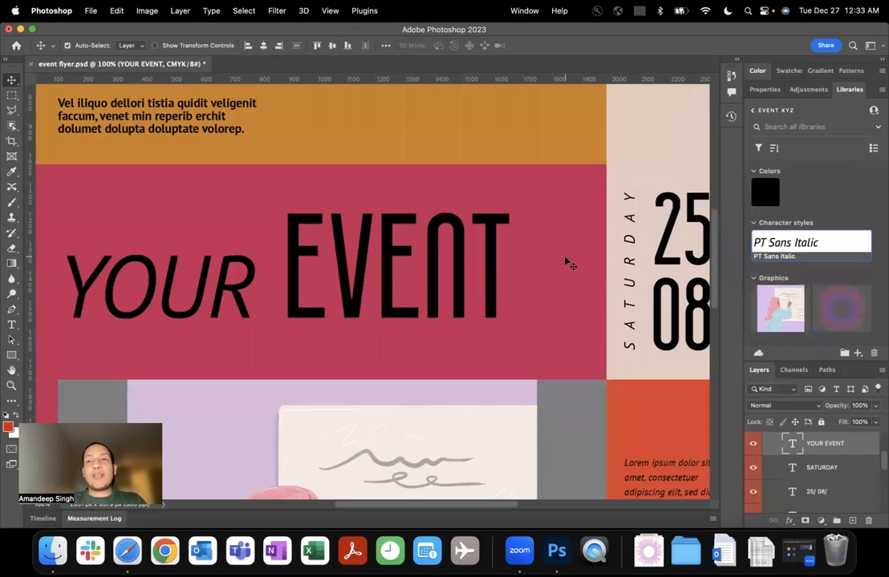
Examine the flyer's colored blocks, date, body text and address line for further reusable assets.
{"action": "scroll", "coordinate": [569, 259], "scroll_direction": "right", "scroll_amount": 5}
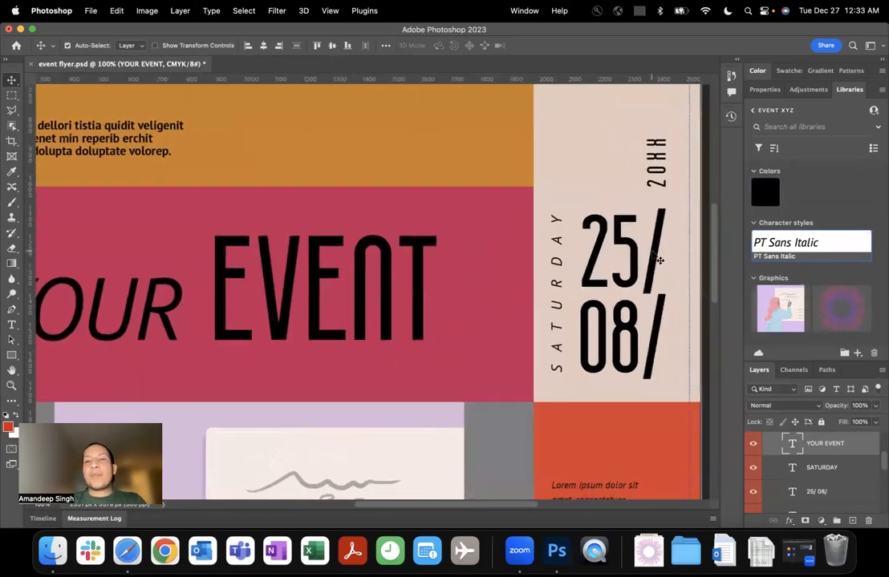
{"action": "scroll", "coordinate": [674, 259], "scroll_direction": "down", "scroll_amount": 10}
{"action": "scroll", "coordinate": [656, 257], "scroll_direction": "up", "scroll_amount": 9}
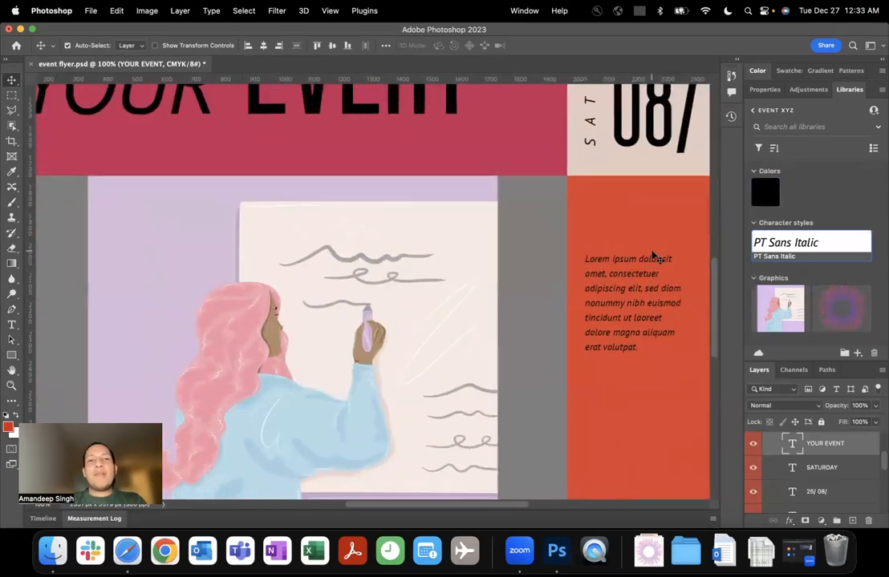
{"action": "scroll", "coordinate": [651, 255], "scroll_direction": "left", "scroll_amount": 3}
{"action": "left_click", "coordinate": [594, 203]}
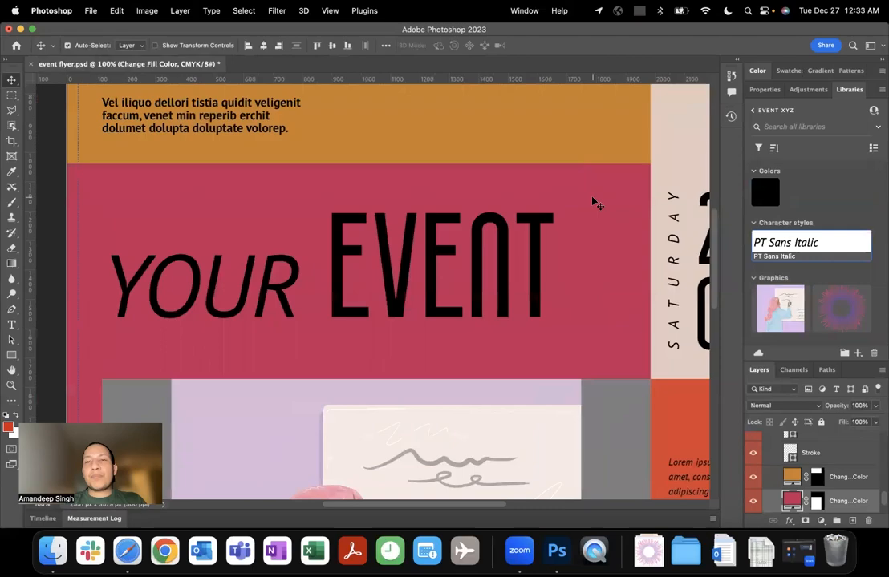
{"action": "scroll", "coordinate": [595, 203], "scroll_direction": "up", "scroll_amount": 12}
{"action": "scroll", "coordinate": [594, 203], "scroll_direction": "down", "scroll_amount": 5}
{"action": "scroll", "coordinate": [595, 203], "scroll_direction": "right", "scroll_amount": 8}
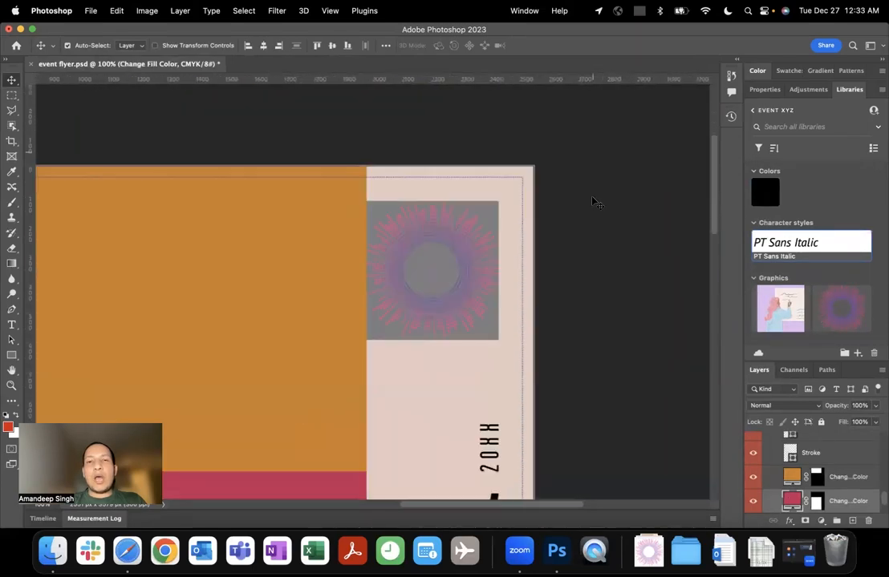
{"action": "scroll", "coordinate": [594, 200], "scroll_direction": "left", "scroll_amount": 8}
{"action": "left_click", "coordinate": [251, 235]}
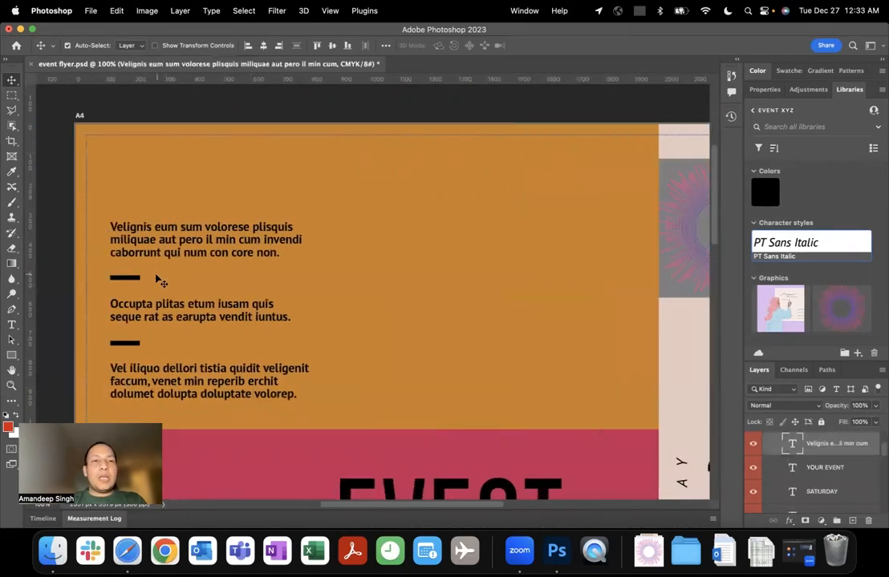
{"action": "scroll", "coordinate": [198, 293], "scroll_direction": "down", "scroll_amount": 15}
{"action": "scroll", "coordinate": [201, 296], "scroll_direction": "up", "scroll_amount": 5}
{"action": "scroll", "coordinate": [201, 296], "scroll_direction": "right", "scroll_amount": 10}
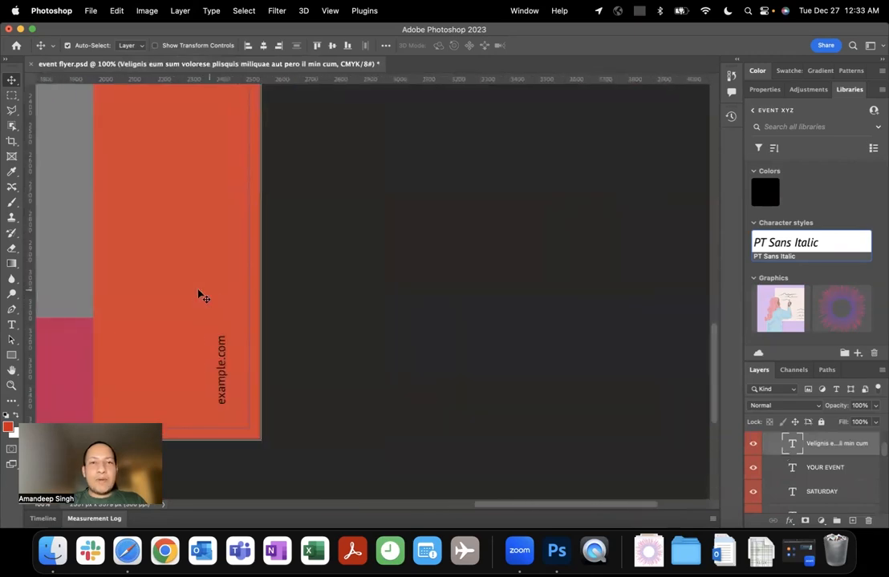
Select the orange-red color block behind example.com and add its fill color to the Event XYZ library.
{"action": "left_click", "coordinate": [201, 296]}
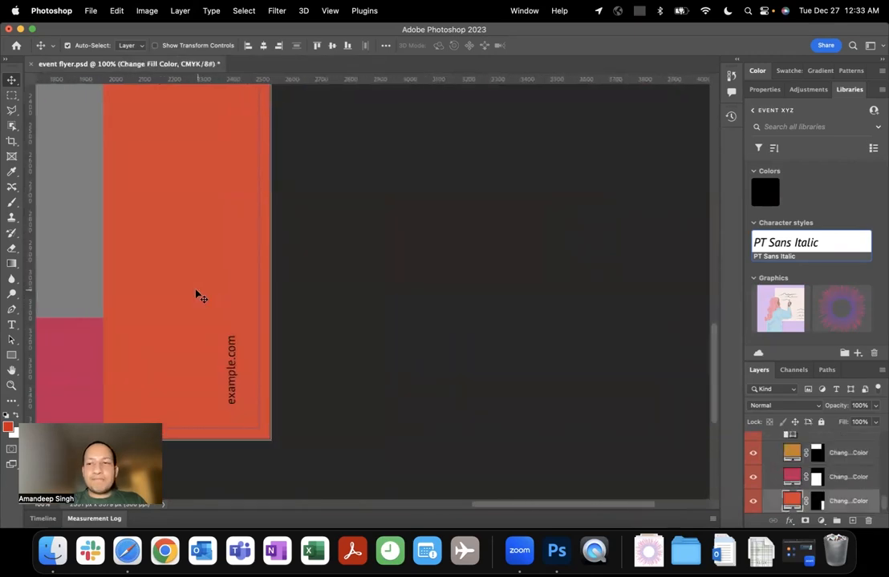
{"action": "left_click", "coordinate": [857, 353]}
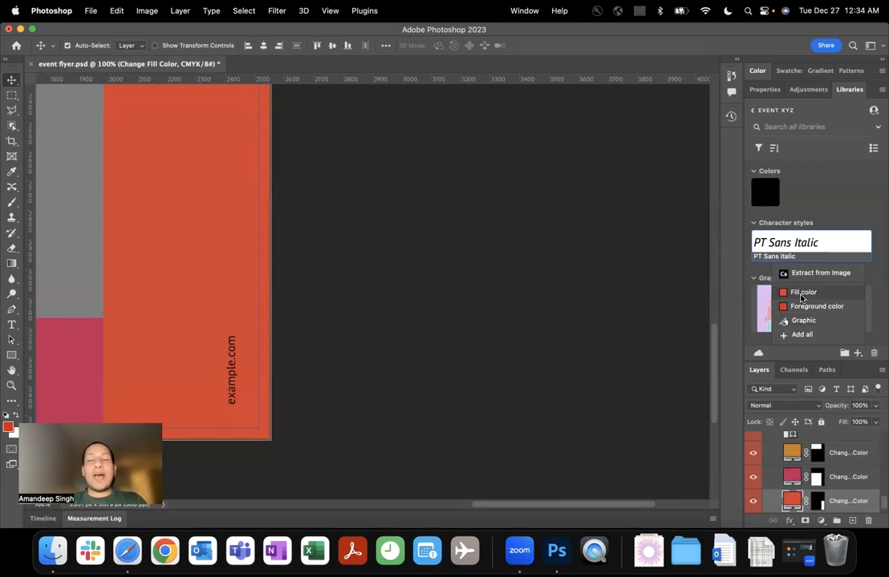
{"action": "left_click", "coordinate": [802, 294]}
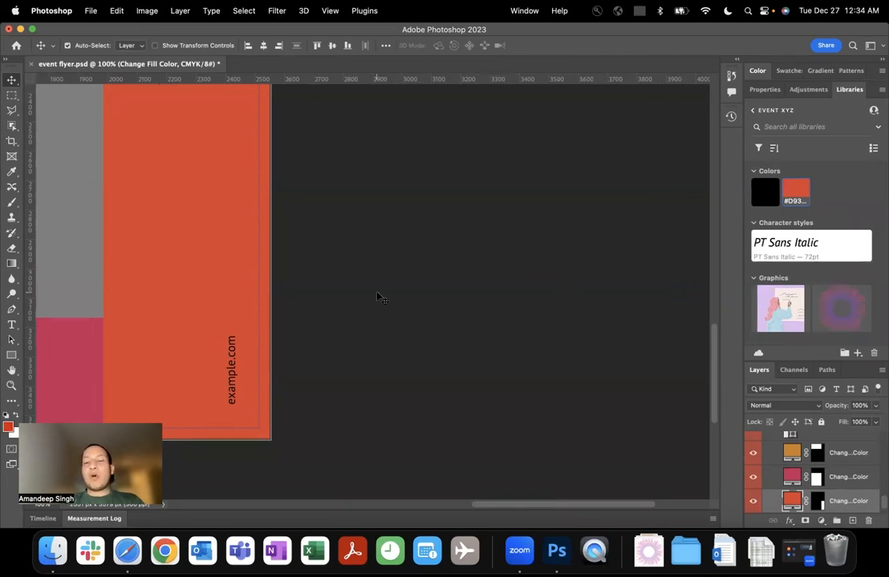
Create a new library from the flyer document, importing its character styles, colors and smart objects without replacing the smart objects with links.
{"action": "key", "text": "super+0"}
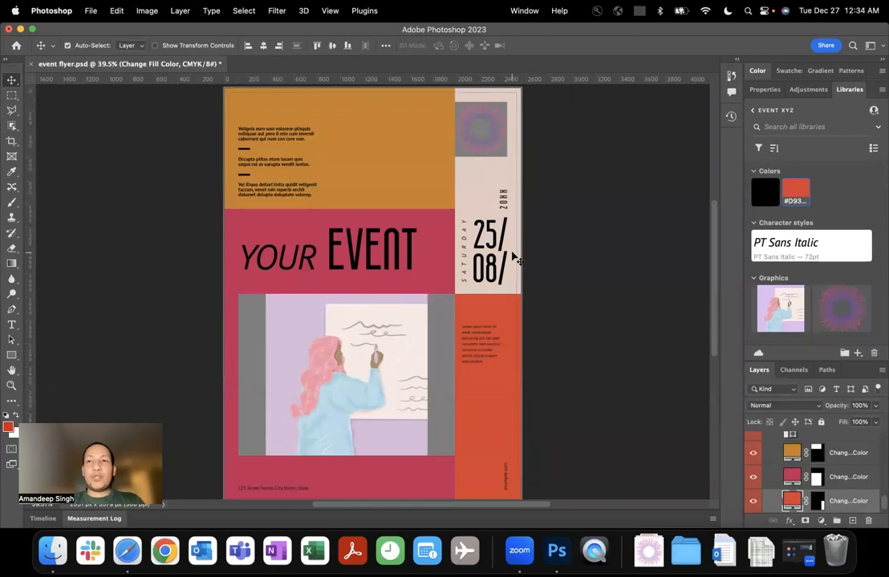
{"action": "left_click", "coordinate": [758, 110]}
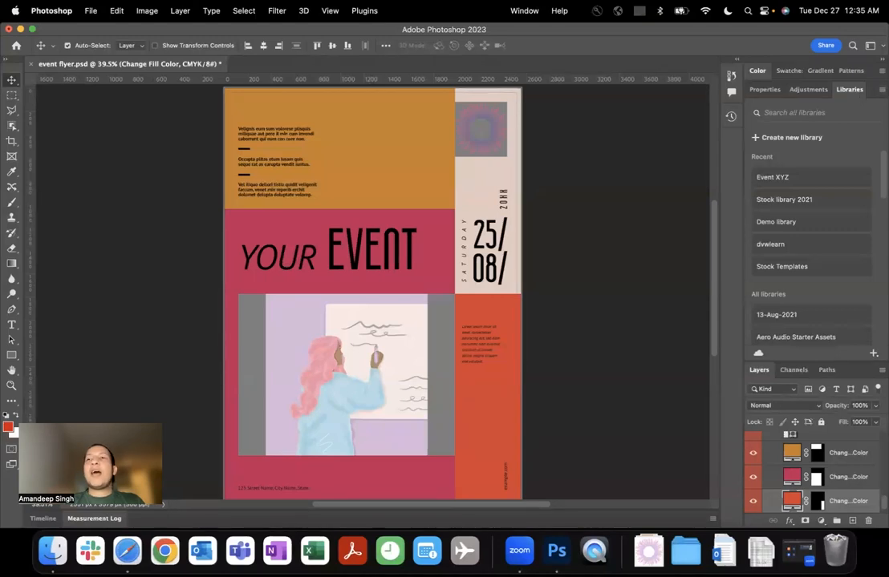
{"action": "left_click", "coordinate": [882, 90]}
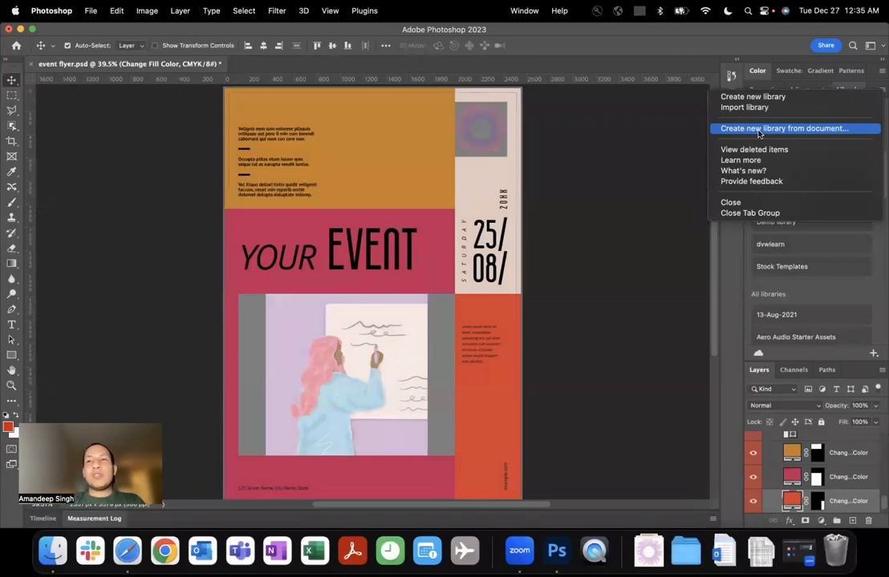
{"action": "left_click", "coordinate": [759, 130]}
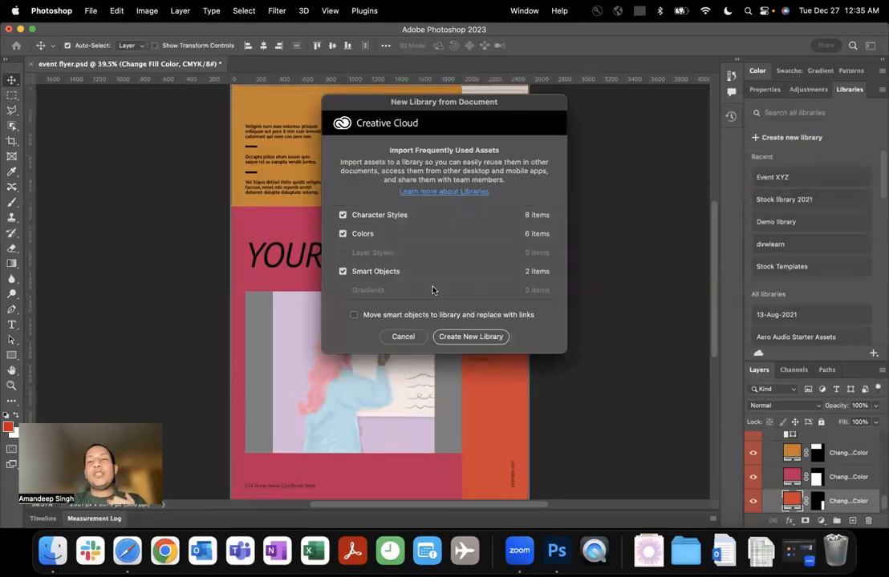
{"action": "left_click", "coordinate": [457, 338]}
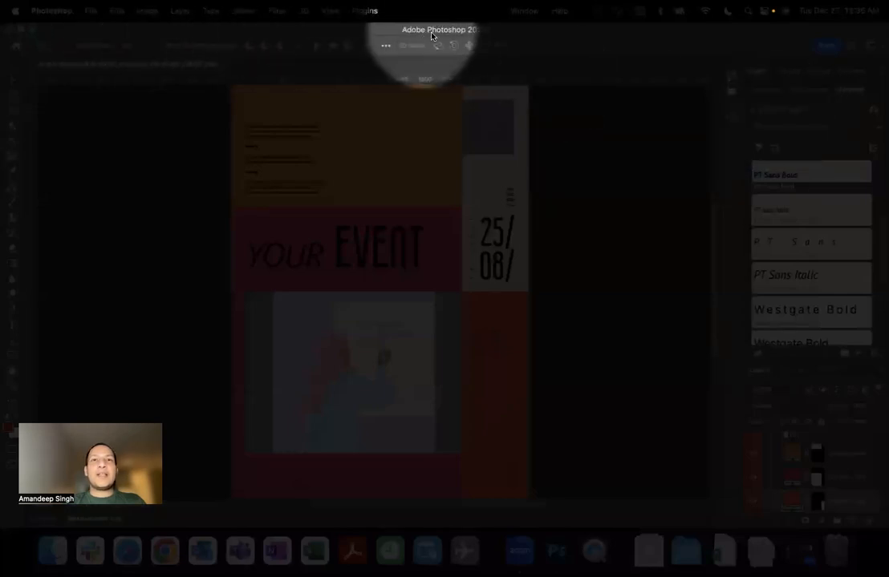
Review the colors, character styles and graphics imported into the new flyer library.
{"action": "scroll", "coordinate": [798, 203], "scroll_direction": "up", "scroll_amount": 5}
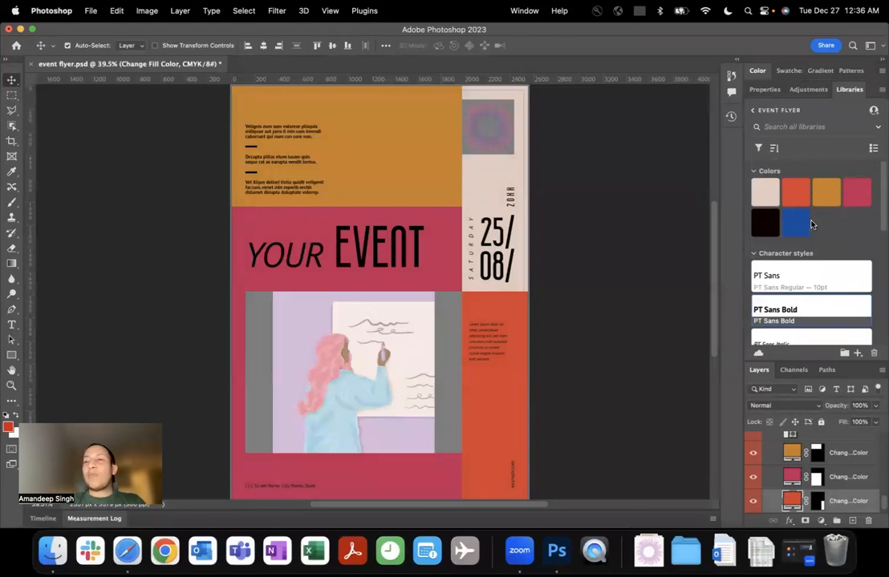
{"action": "scroll", "coordinate": [806, 224], "scroll_direction": "down", "scroll_amount": 5}
{"action": "scroll", "coordinate": [804, 249], "scroll_direction": "down", "scroll_amount": 5}
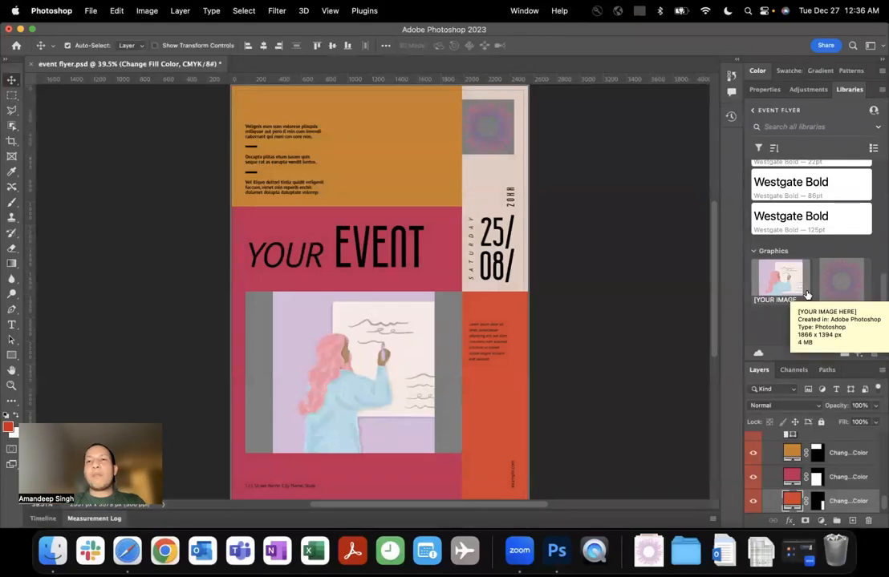
{"action": "scroll", "coordinate": [806, 295], "scroll_direction": "up", "scroll_amount": 5}
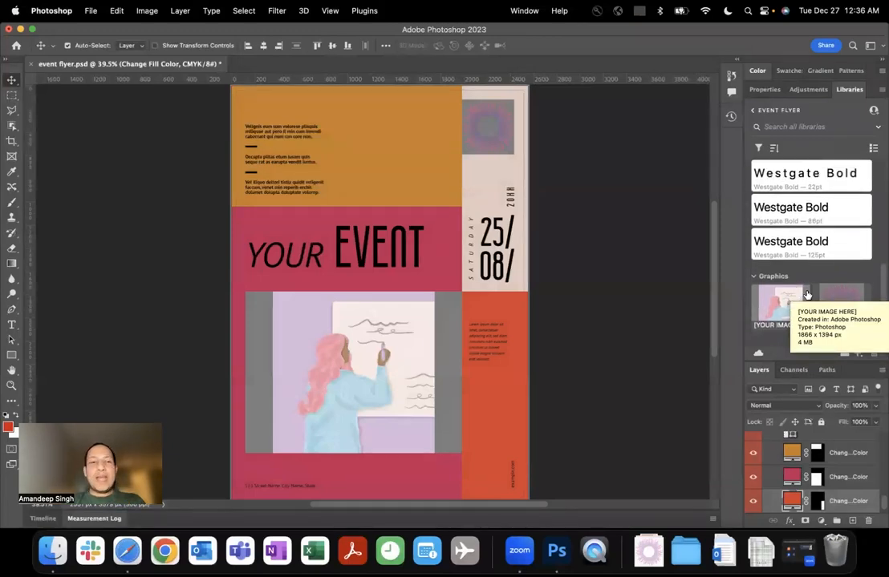
{"action": "scroll", "coordinate": [807, 295], "scroll_direction": "up", "scroll_amount": 2}
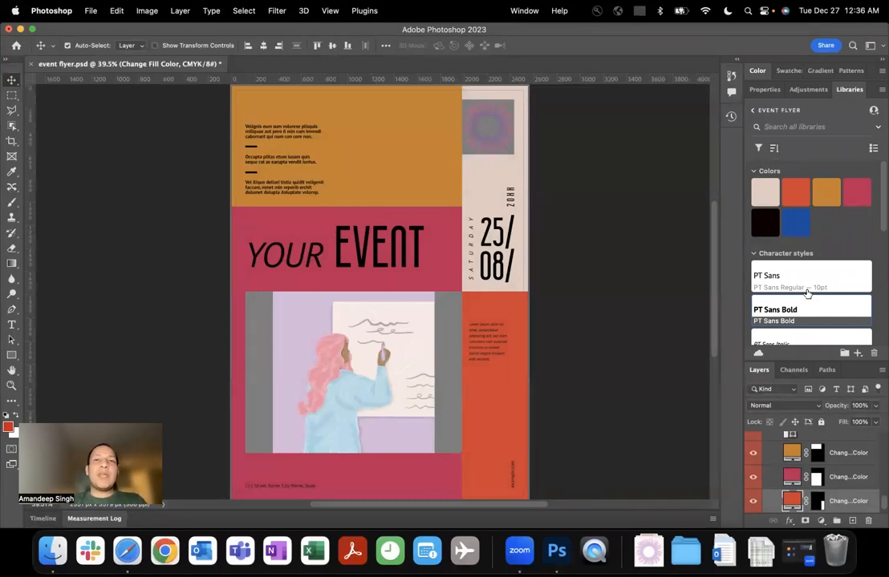
Create a new document from the recent Default Photoshop Size preset, 16 x 12 cm at 118.11 ppcm.
{"action": "left_click", "coordinate": [91, 11]}
{"action": "left_click", "coordinate": [83, 30]}
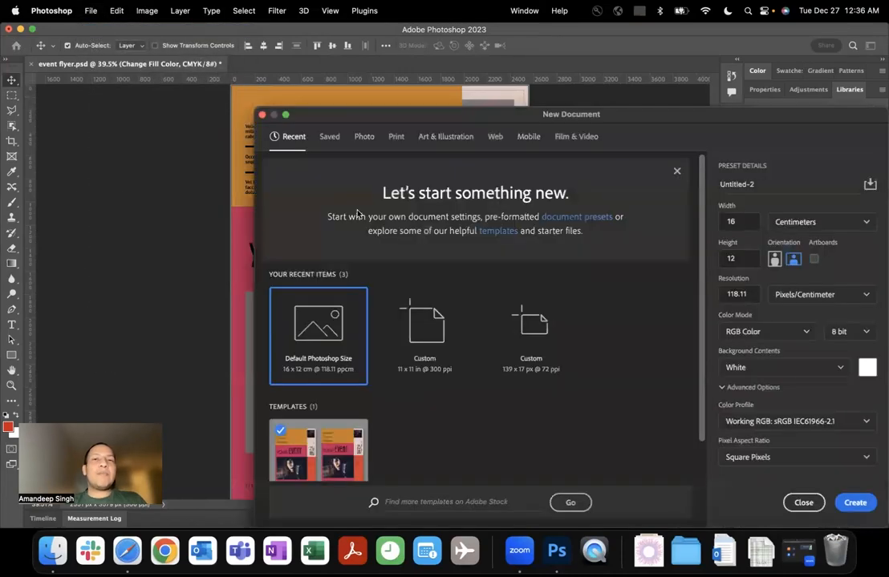
{"action": "double_click", "coordinate": [337, 333]}
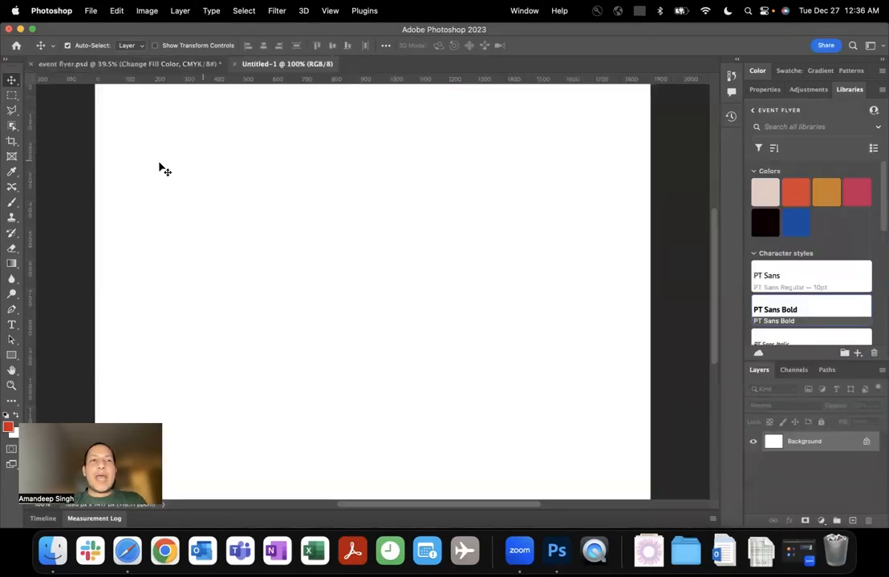
Add a text layer reading "EVENT HEADING" in the upper-left part of the blank canvas.
{"action": "key", "text": "t"}
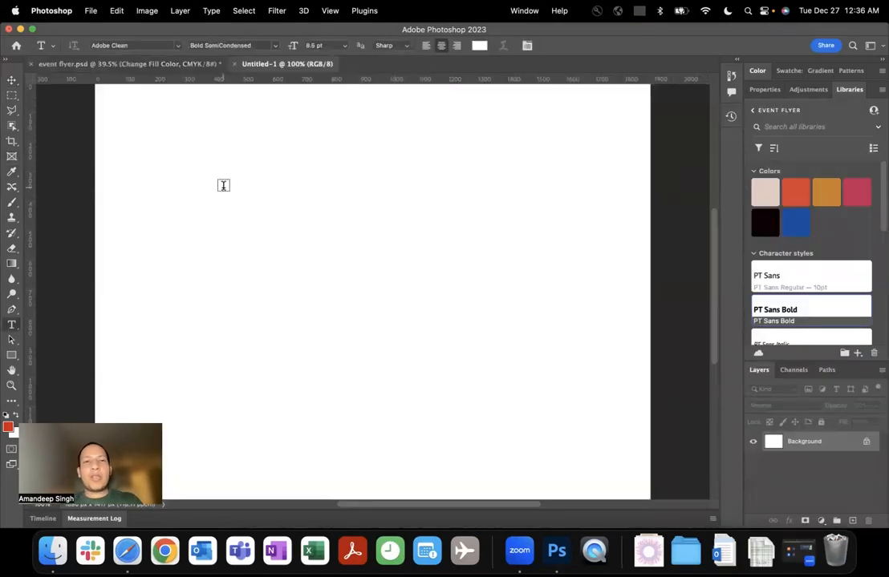
{"action": "left_click", "coordinate": [223, 185]}
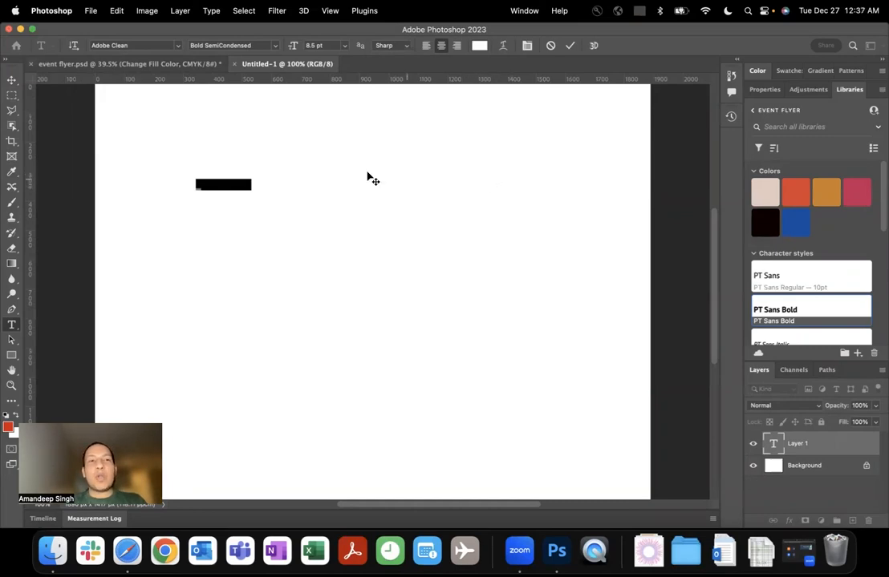
{"action": "triple_click", "coordinate": [232, 183]}
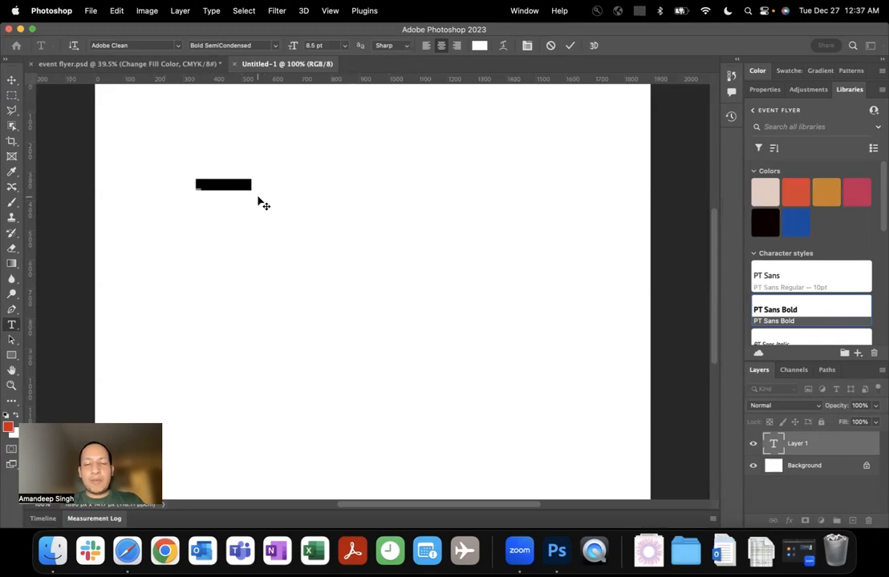
{"action": "key", "text": "BackSpace"}
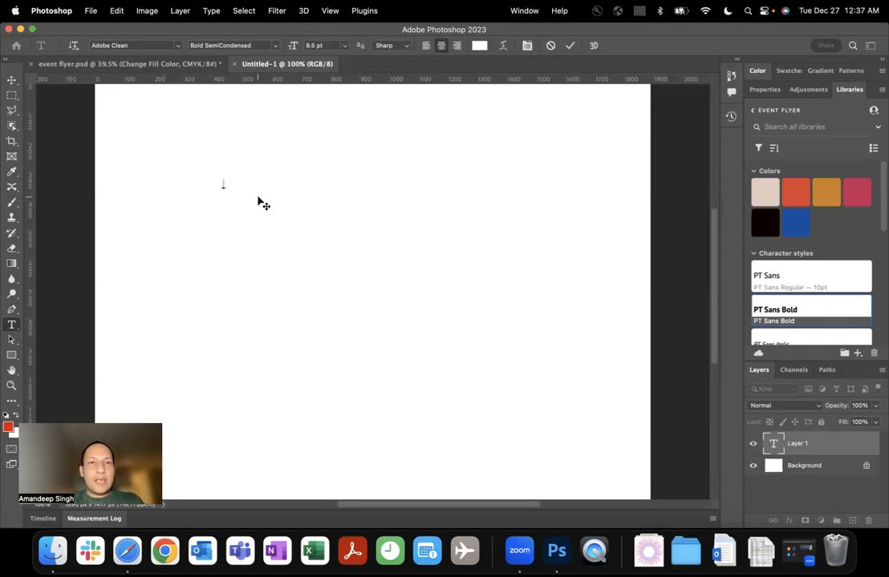
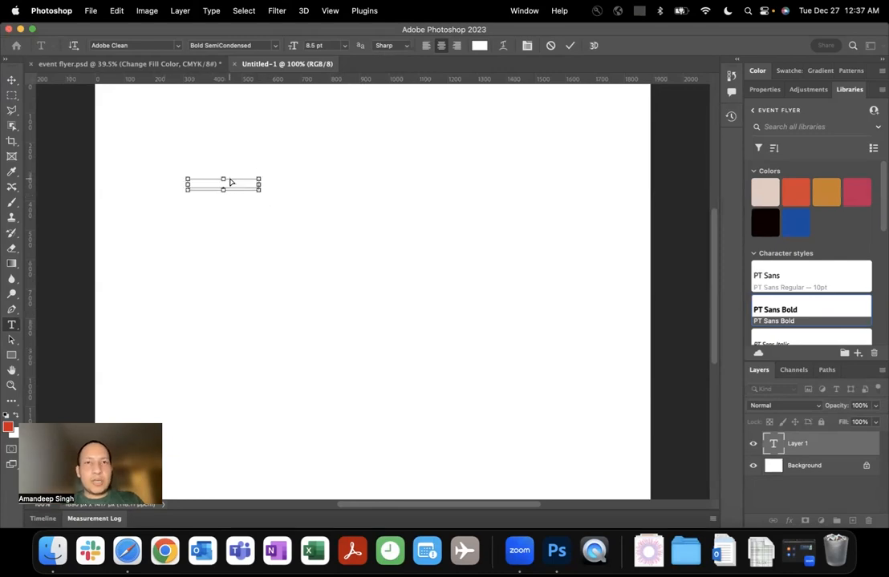
Set the color of the whole EVENT HEADING text to red fe0000 and commit the text layer.
{"action": "key", "text": "super+a"}
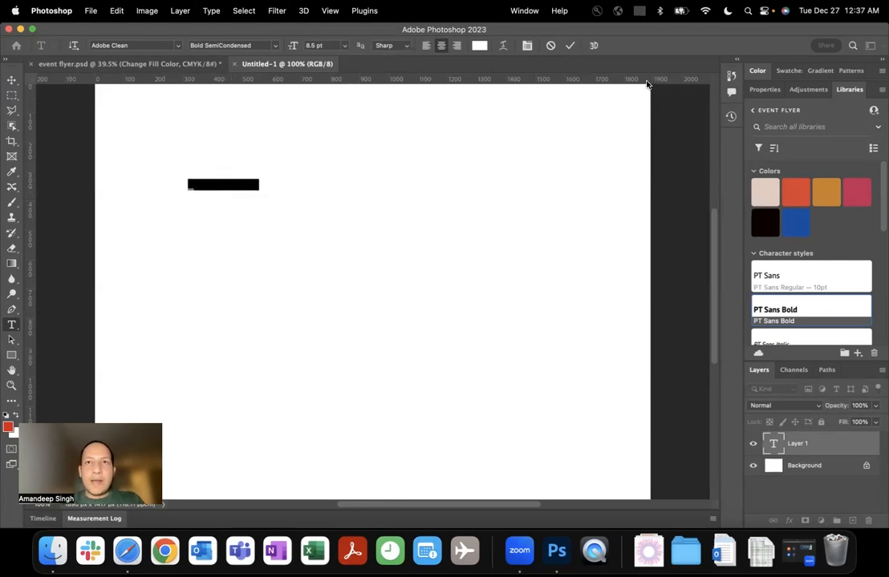
{"action": "left_click", "coordinate": [481, 50]}
{"action": "left_click_drag", "start_coordinate": [415, 206], "coordinate": [463, 160]}
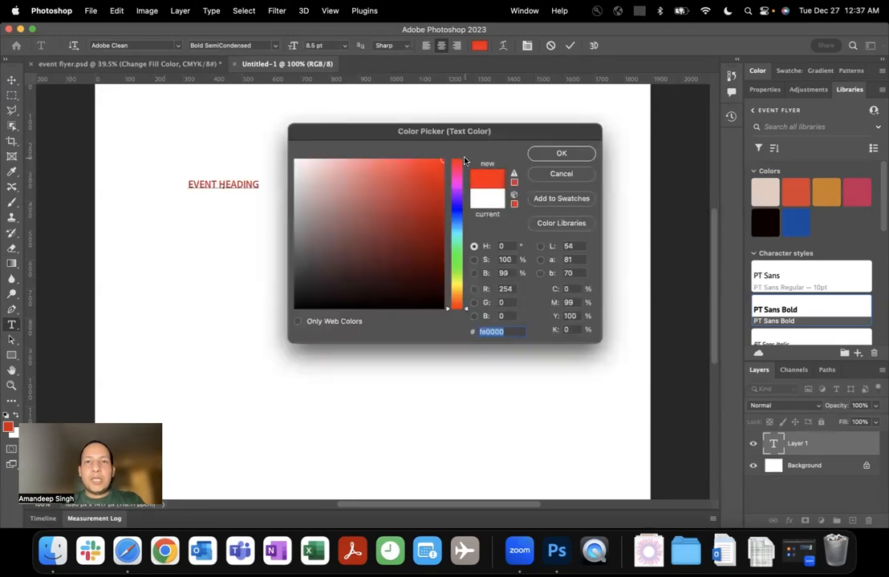
{"action": "left_click", "coordinate": [561, 153]}
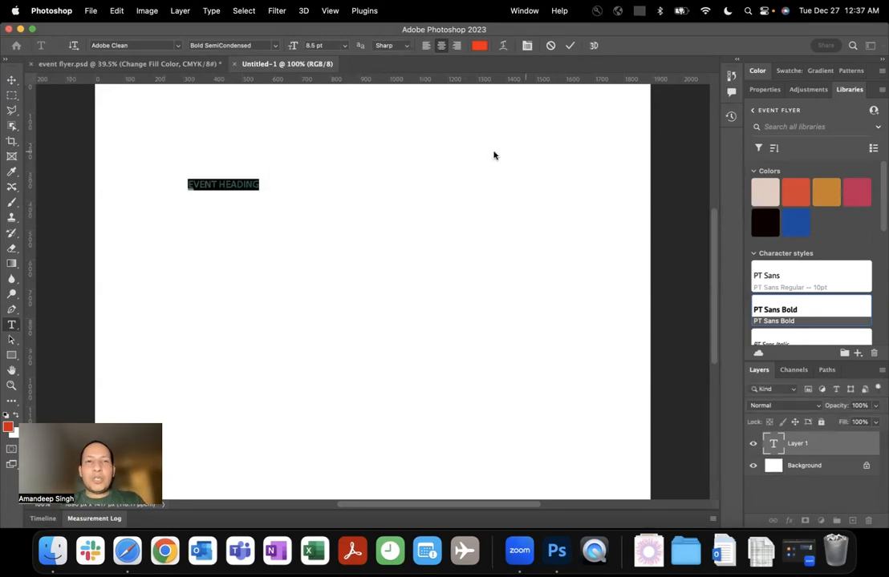
{"action": "left_click", "coordinate": [244, 184]}
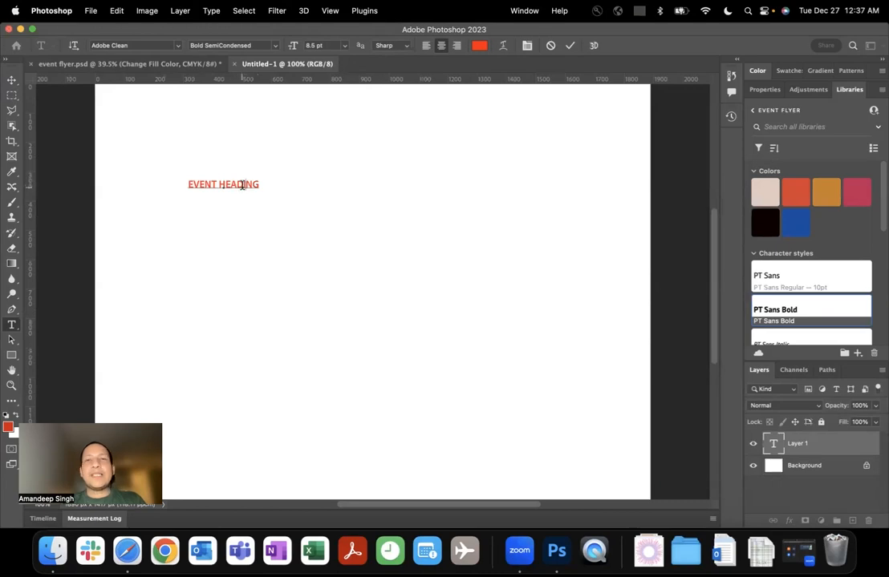
{"action": "left_click", "coordinate": [570, 45]}
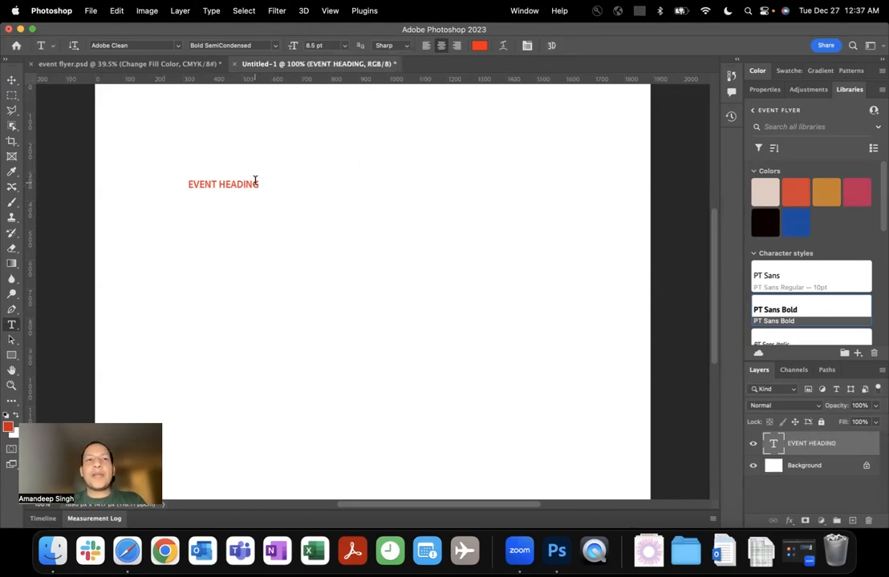
Check the flyer document's look, then apply the event flyer library's blue color to the EVENT HEADING text in the new document.
{"action": "left_click", "coordinate": [191, 65]}
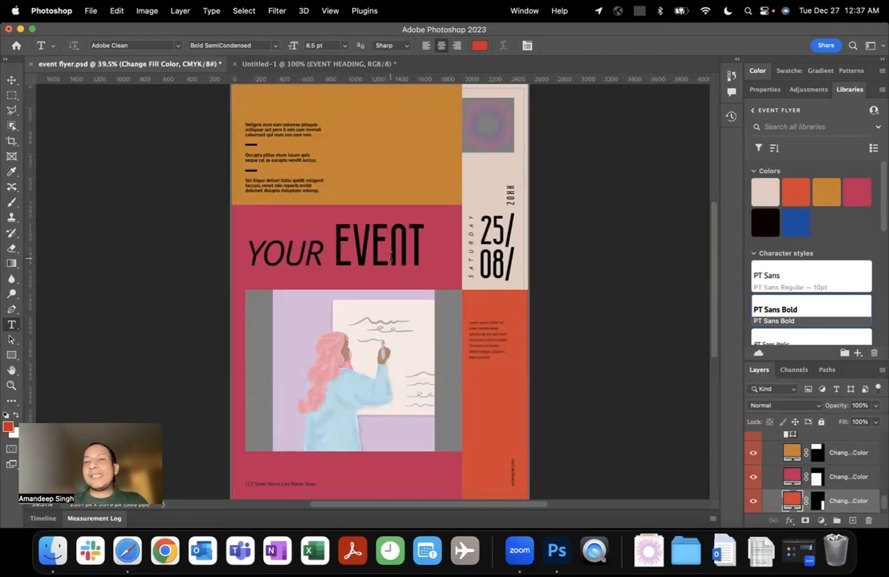
{"action": "left_click", "coordinate": [265, 63]}
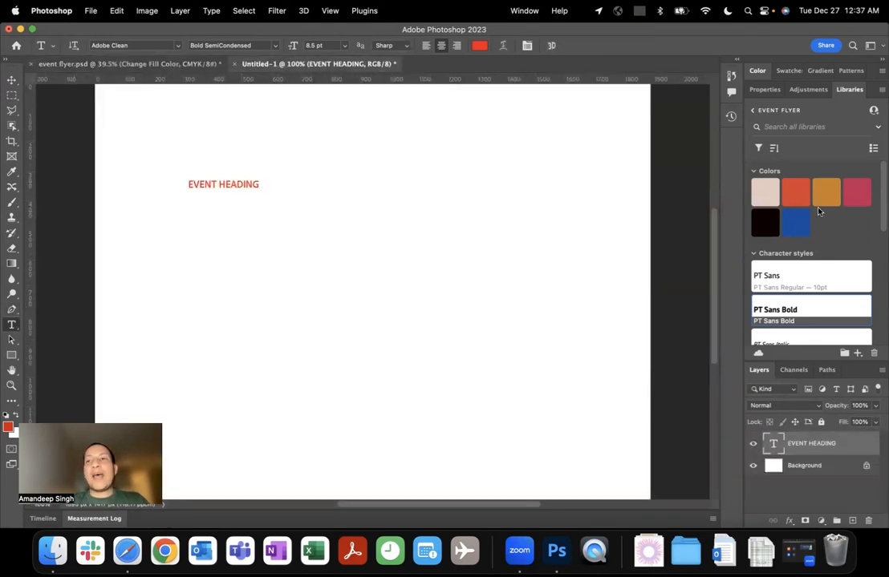
{"action": "left_click", "coordinate": [776, 173]}
{"action": "left_click", "coordinate": [765, 172]}
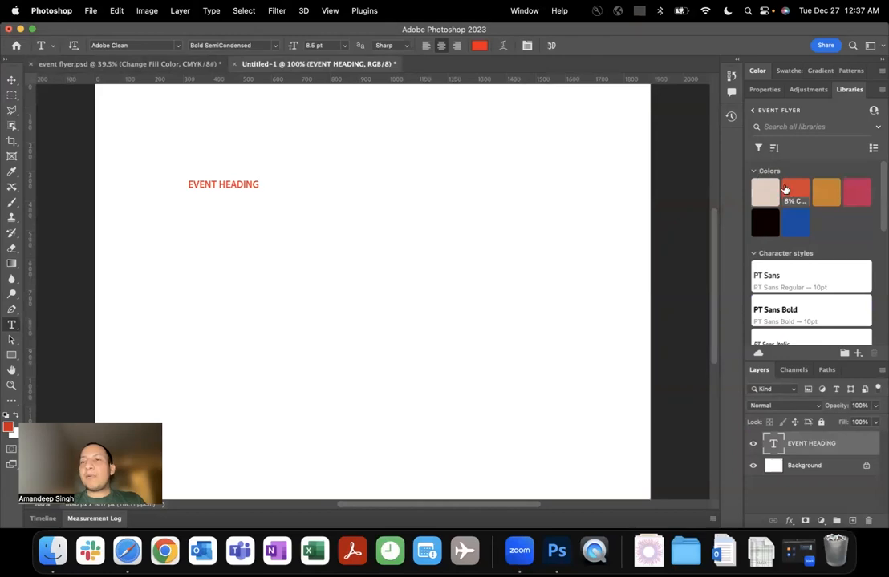
{"action": "left_click", "coordinate": [795, 225]}
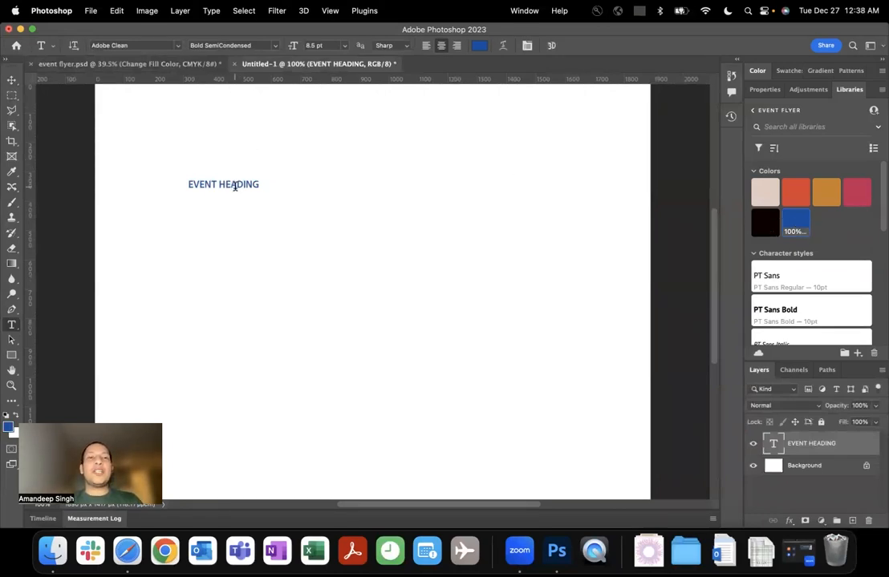
Try the library's PT Sans Bold 10 pt and PT Sans Italic 8 pt, 12 pt and 72 pt character styles on the heading.
{"action": "scroll", "coordinate": [818, 294], "scroll_direction": "down", "scroll_amount": 1}
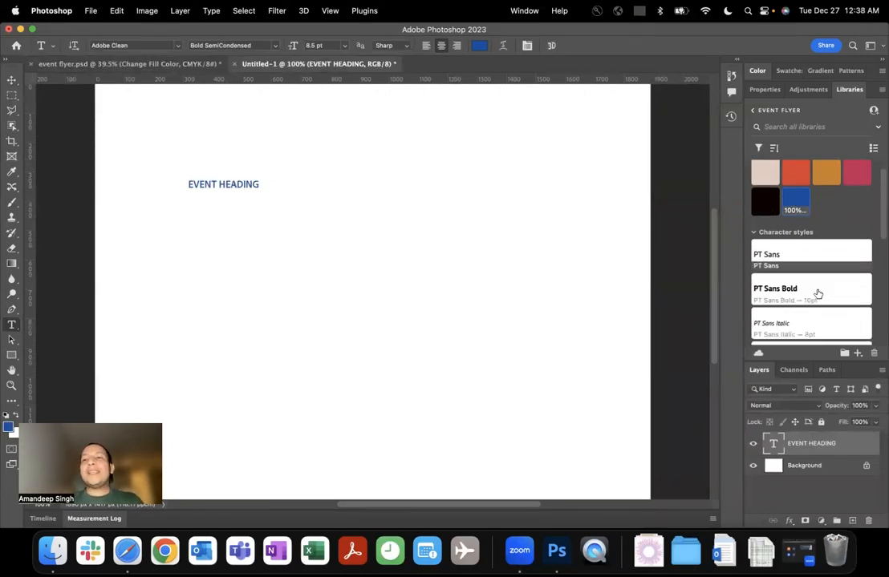
{"action": "scroll", "coordinate": [817, 295], "scroll_direction": "down", "scroll_amount": 1}
{"action": "left_click", "coordinate": [815, 291]}
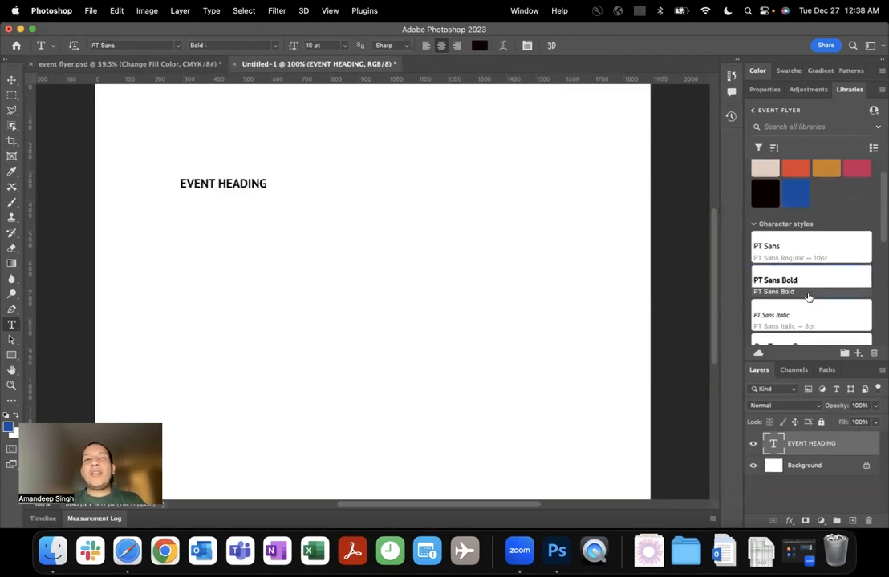
{"action": "left_click", "coordinate": [808, 308]}
{"action": "scroll", "coordinate": [809, 311], "scroll_direction": "down", "scroll_amount": 1}
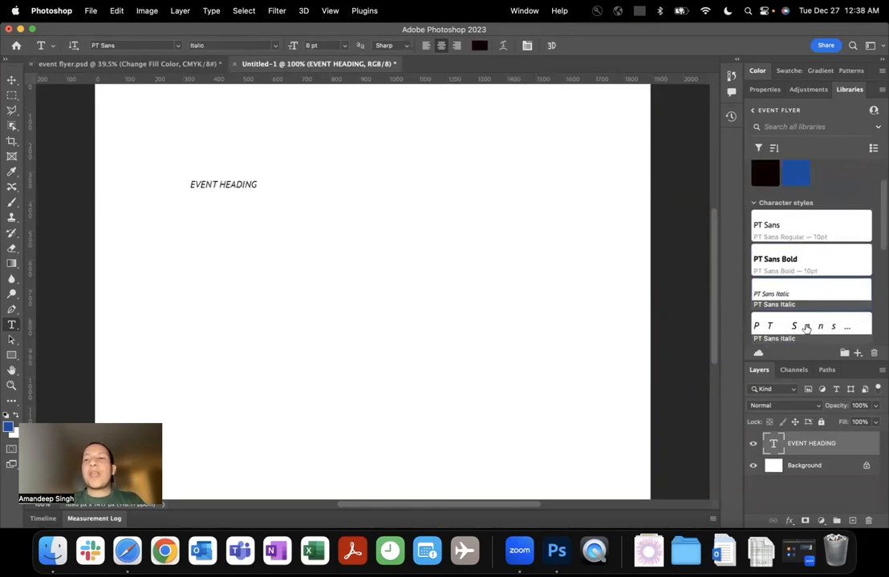
{"action": "left_click", "coordinate": [806, 327]}
{"action": "scroll", "coordinate": [806, 327], "scroll_direction": "down", "scroll_amount": 2}
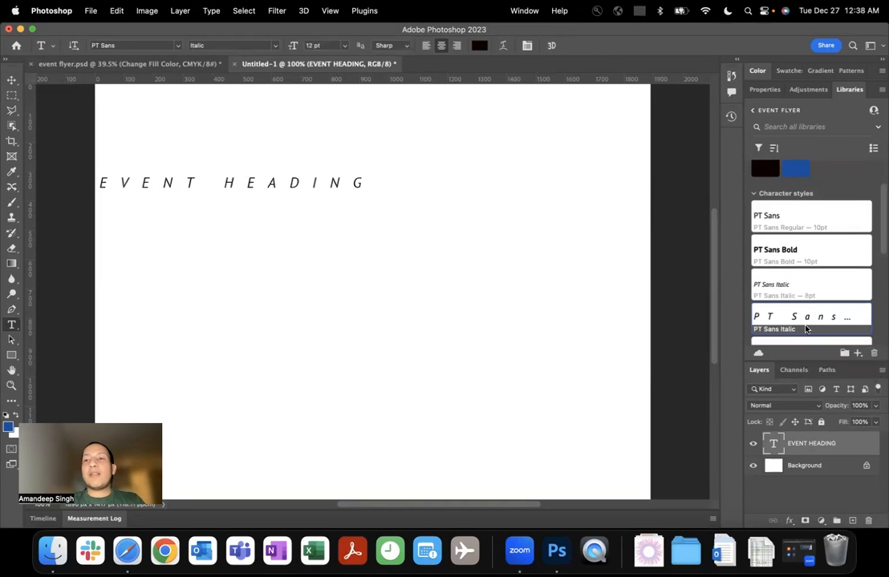
{"action": "left_click", "coordinate": [804, 315]}
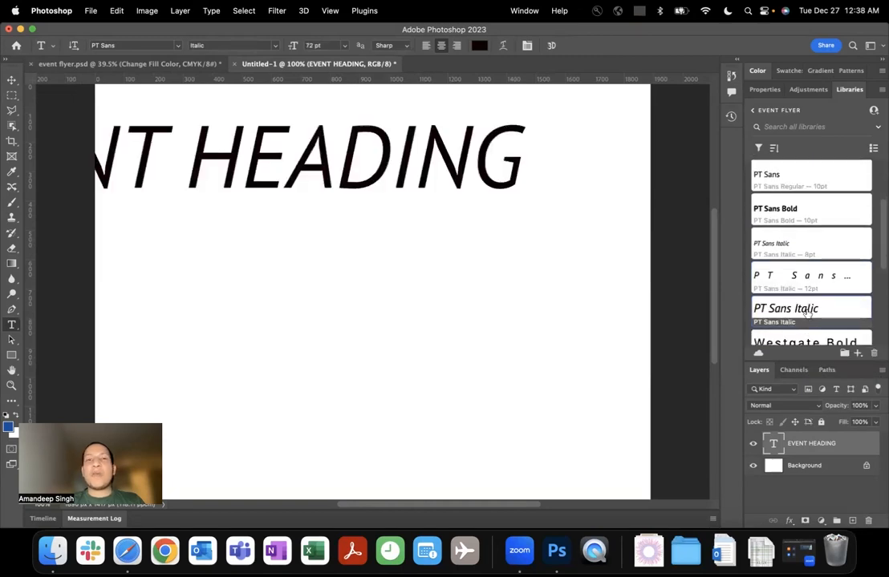
Apply the library's Westgate Bold 22 pt character style and its blue color to the EVENT HEADING text.
{"action": "scroll", "coordinate": [809, 319], "scroll_direction": "down", "scroll_amount": 1}
{"action": "left_click", "coordinate": [810, 319]}
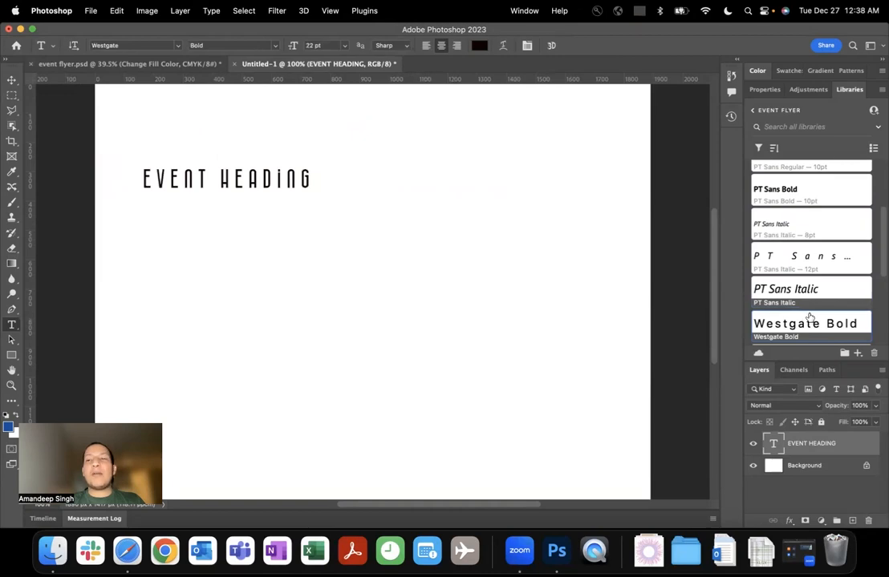
{"action": "scroll", "coordinate": [809, 319], "scroll_direction": "up", "scroll_amount": 6}
{"action": "left_click", "coordinate": [796, 229]}
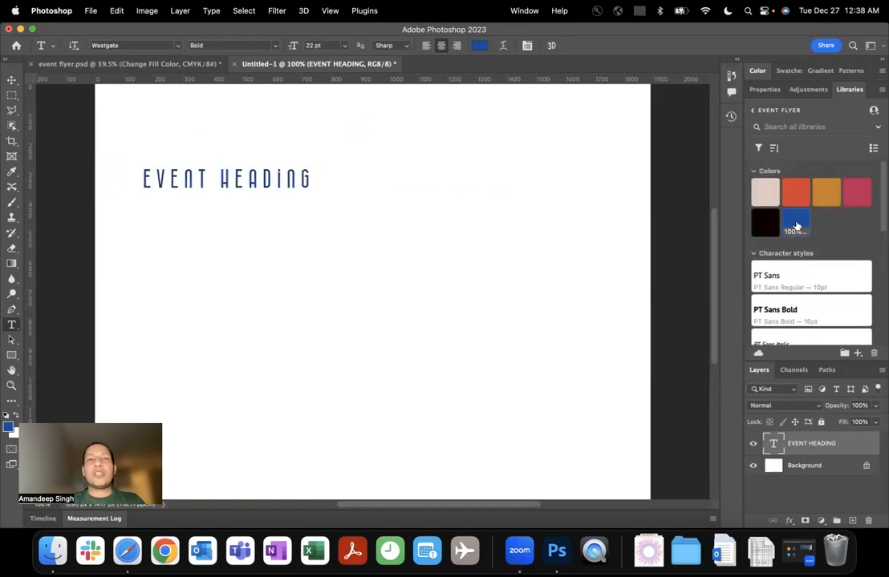
Place the radial sunburst graphic from the event flyer library at its original size and move it to the canvas's upper-right corner.
{"action": "scroll", "coordinate": [835, 239], "scroll_direction": "down", "scroll_amount": 1}
{"action": "scroll", "coordinate": [835, 239], "scroll_direction": "down", "scroll_amount": 4}
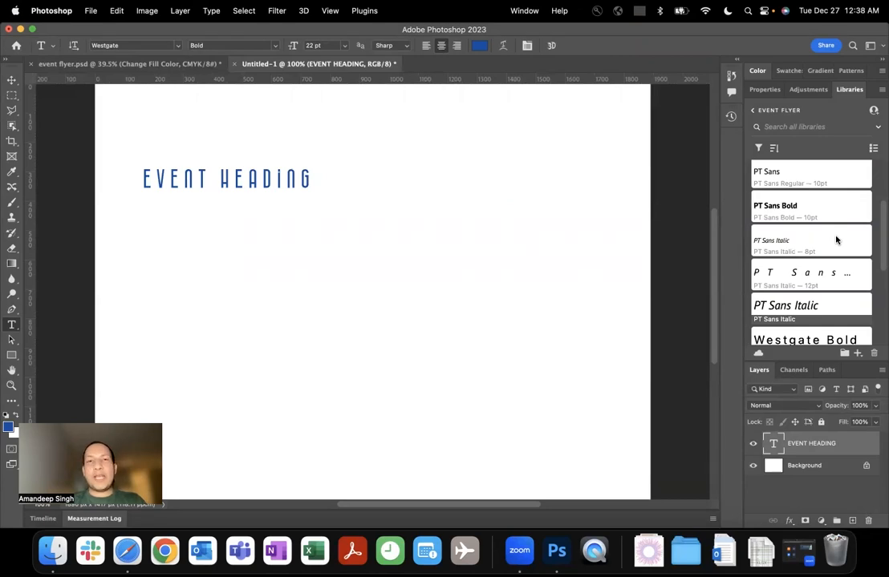
{"action": "scroll", "coordinate": [836, 240], "scroll_direction": "down", "scroll_amount": 10}
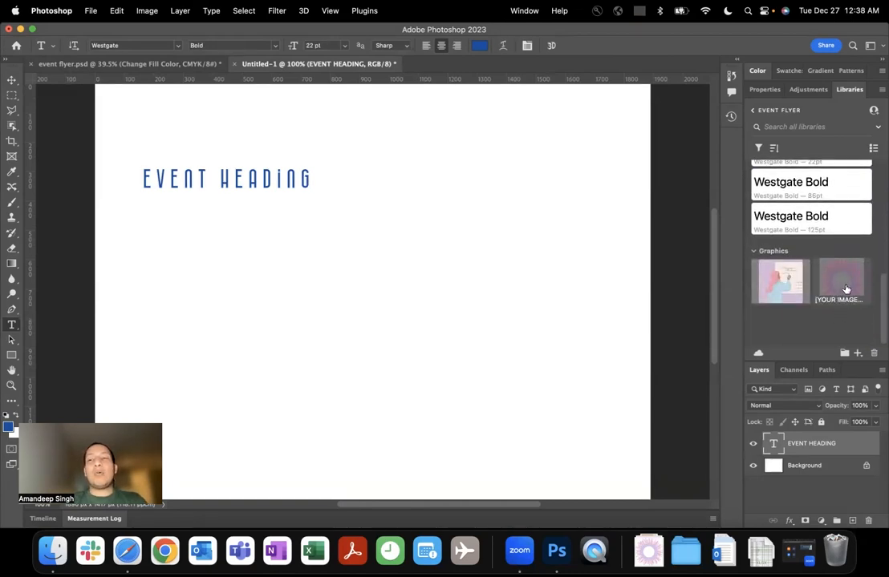
{"action": "left_click_drag", "start_coordinate": [839, 287], "coordinate": [482, 194]}
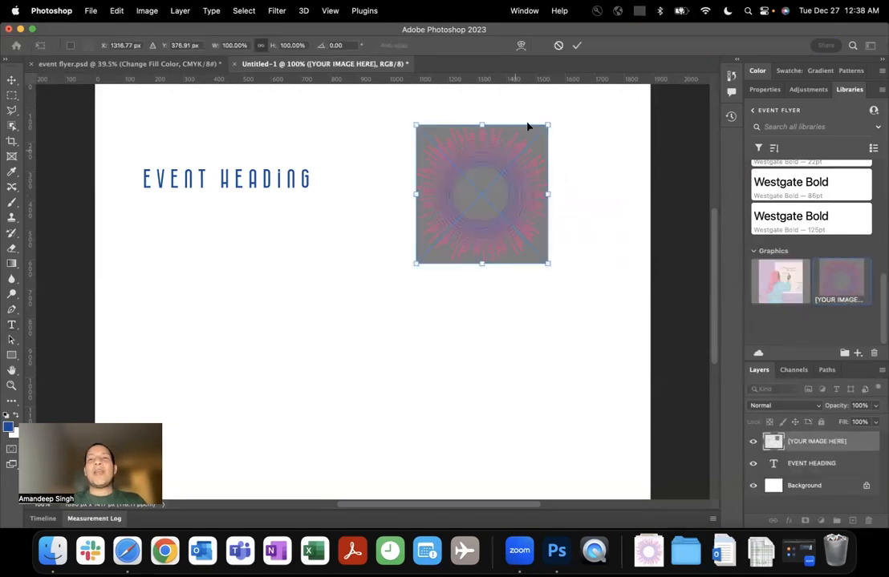
{"action": "left_click", "coordinate": [574, 49]}
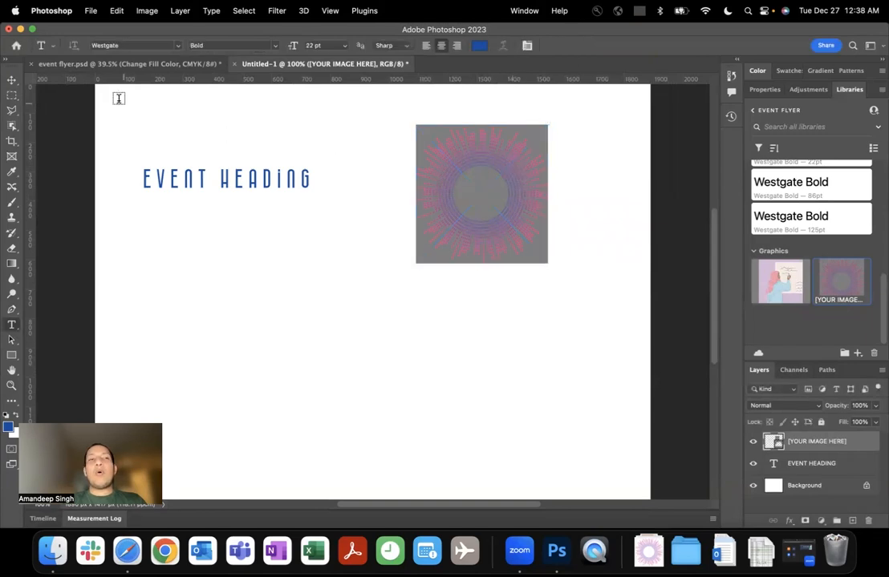
{"action": "left_click", "coordinate": [11, 81]}
{"action": "left_click_drag", "start_coordinate": [522, 145], "coordinate": [618, 110]}
Place the library's illustration of the woman writing on a board below the heading, scaled to about 60%.
{"action": "left_click_drag", "start_coordinate": [780, 281], "coordinate": [341, 298]}
{"action": "left_click_drag", "start_coordinate": [616, 126], "coordinate": [395, 277]}
{"action": "left_click_drag", "start_coordinate": [327, 311], "coordinate": [396, 260]}
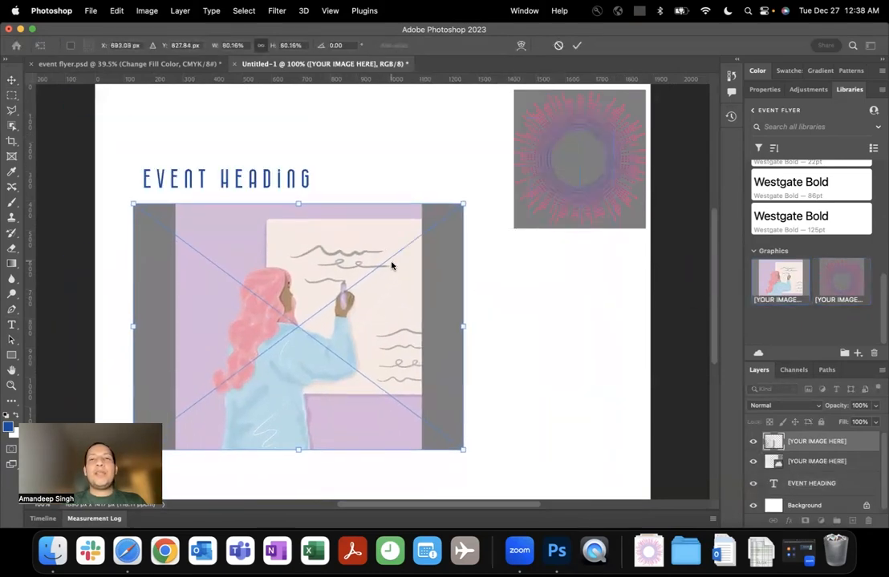
{"action": "left_click", "coordinate": [577, 46]}
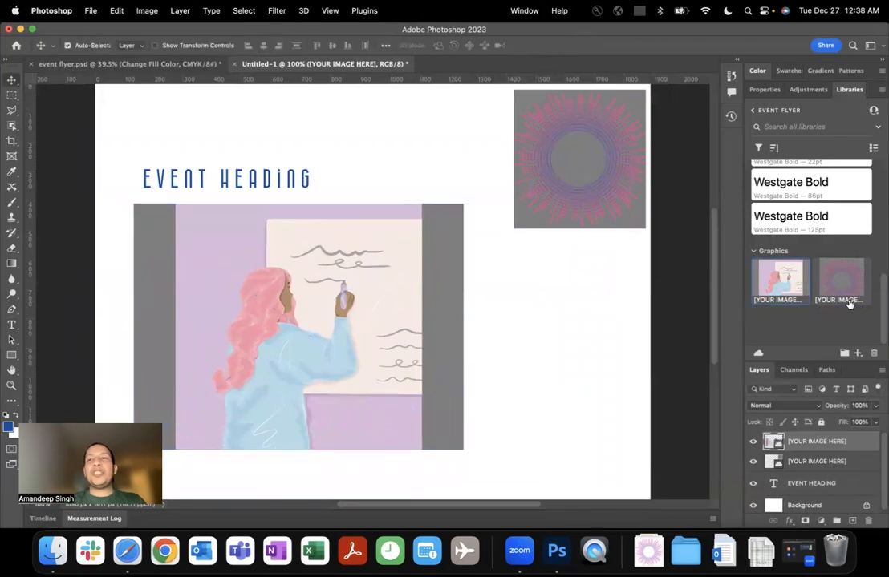
Switch from the event flyer library to the Demo library and collapse the Layers panel to give the library more room.
{"action": "scroll", "coordinate": [826, 315], "scroll_direction": "up", "scroll_amount": 3}
{"action": "scroll", "coordinate": [826, 315], "scroll_direction": "up", "scroll_amount": 5}
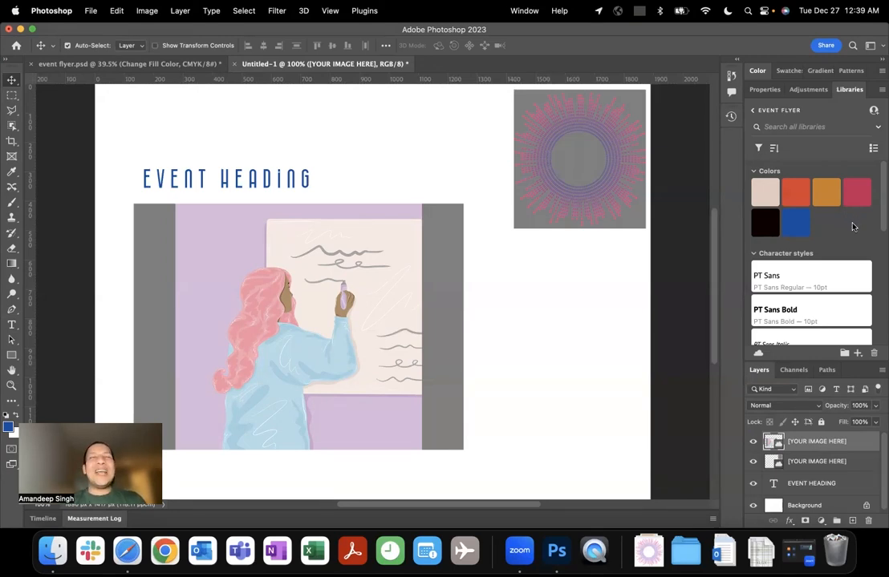
{"action": "left_click", "coordinate": [754, 111]}
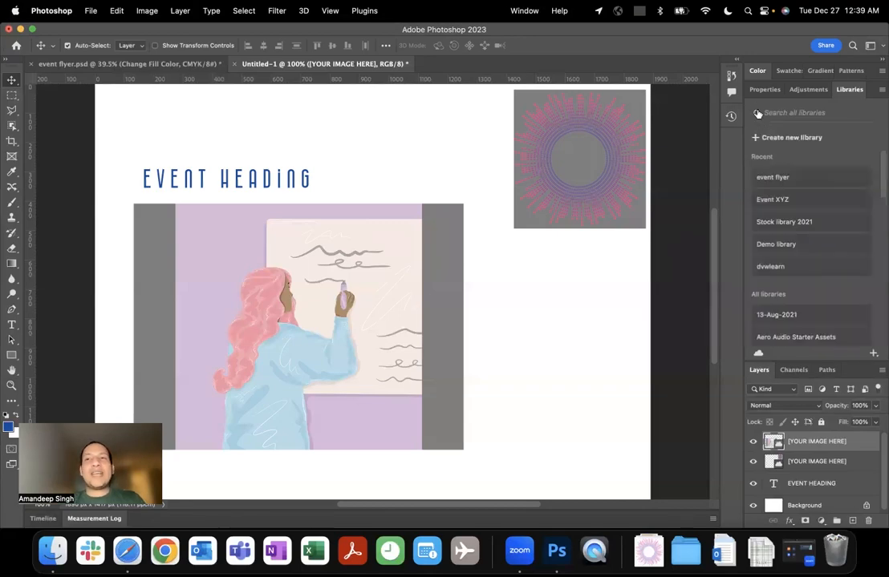
{"action": "left_click", "coordinate": [820, 252]}
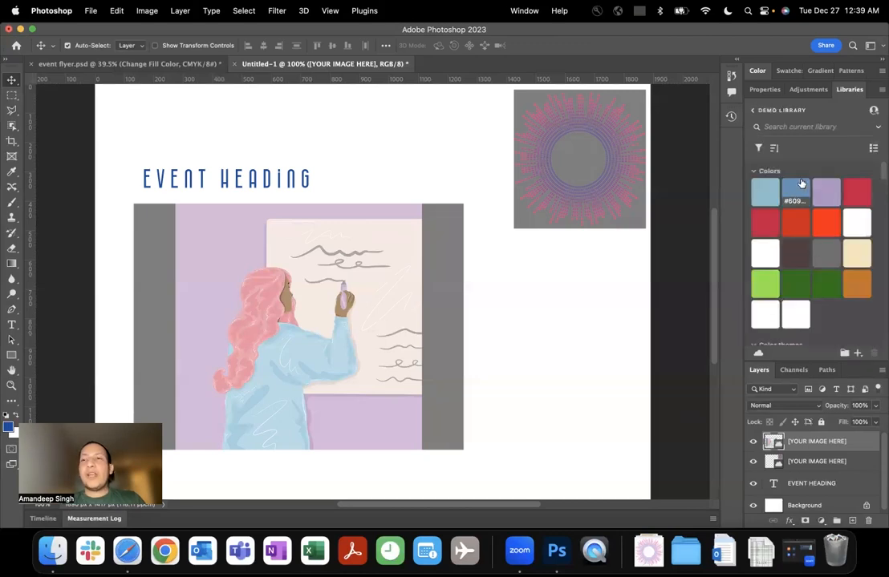
{"action": "double_click", "coordinate": [766, 371]}
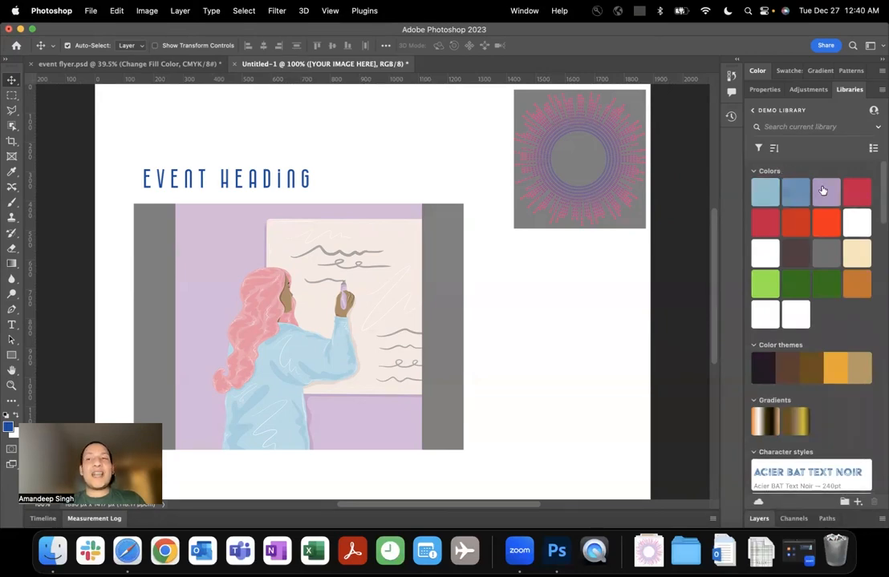
Examine the Demo library's colors, color themes, gradients, character styles, layer styles, brushes, graphics, patterns and looks.
{"action": "scroll", "coordinate": [842, 314], "scroll_direction": "down", "scroll_amount": 1}
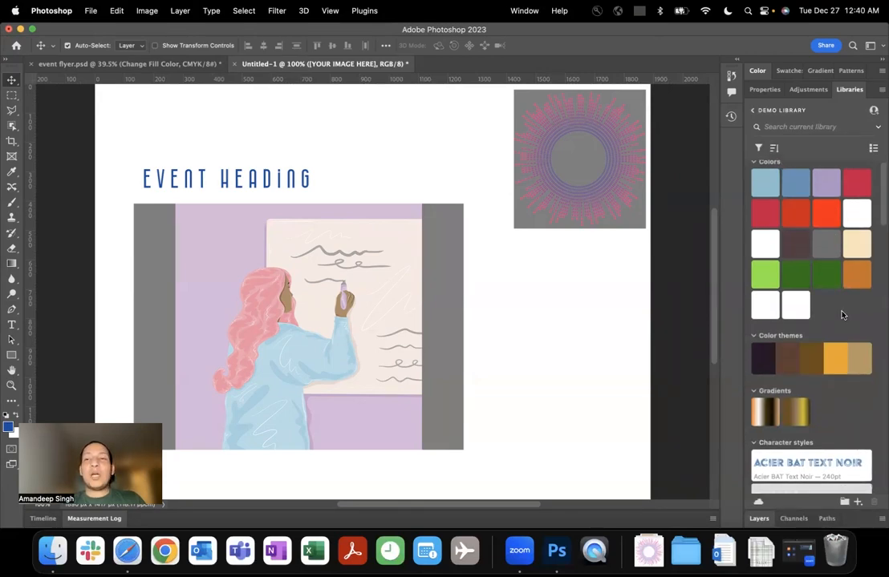
{"action": "scroll", "coordinate": [813, 323], "scroll_direction": "down", "scroll_amount": 5}
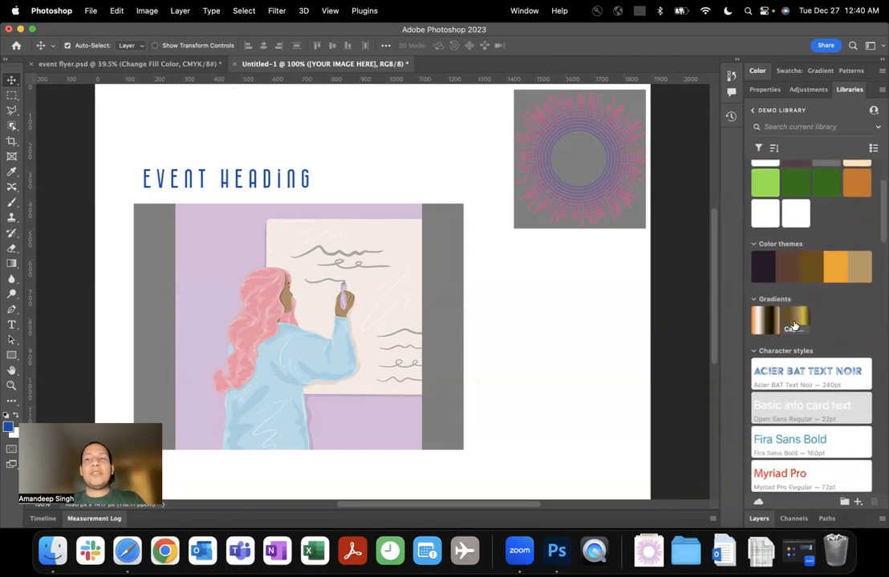
{"action": "scroll", "coordinate": [827, 304], "scroll_direction": "down", "scroll_amount": 5}
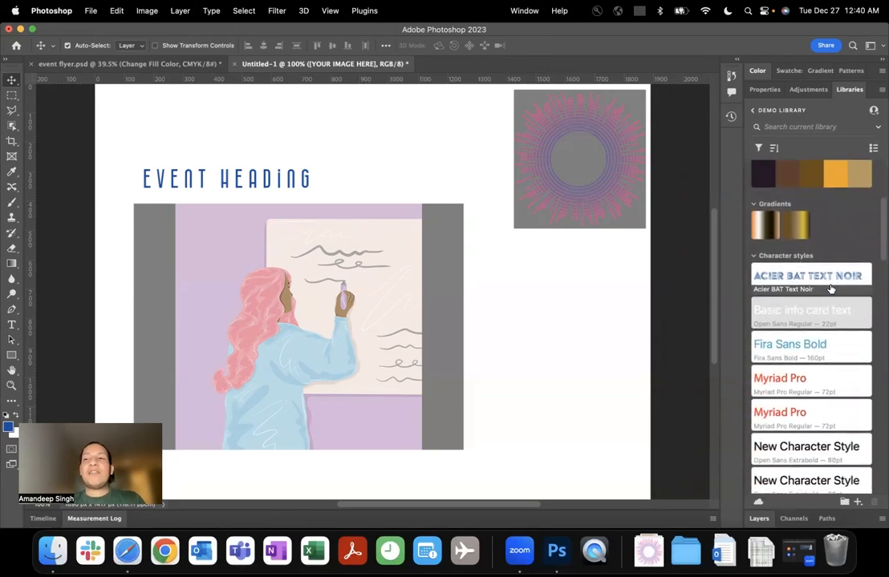
{"action": "scroll", "coordinate": [826, 305], "scroll_direction": "down", "scroll_amount": 15}
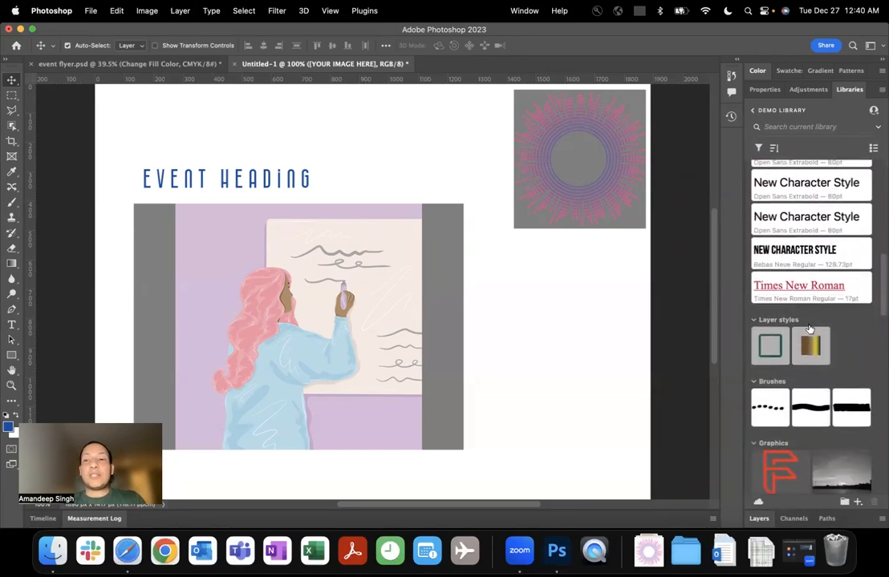
{"action": "scroll", "coordinate": [808, 328], "scroll_direction": "down", "scroll_amount": 8}
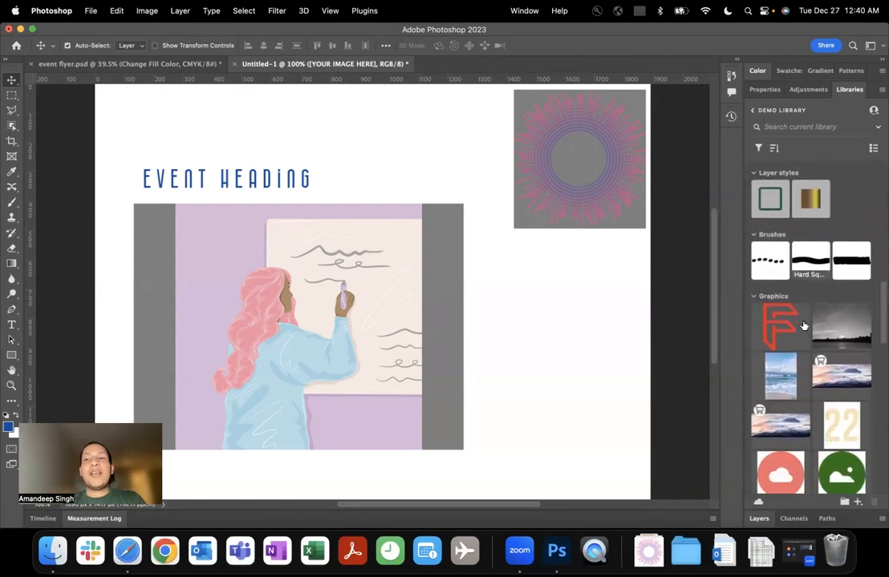
{"action": "scroll", "coordinate": [802, 329], "scroll_direction": "down", "scroll_amount": 5}
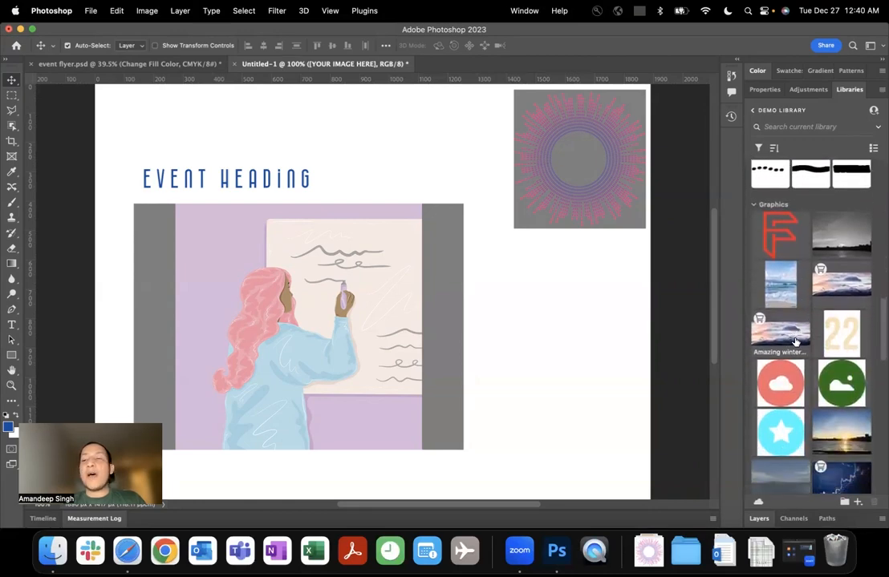
{"action": "scroll", "coordinate": [795, 342], "scroll_direction": "down", "scroll_amount": 3}
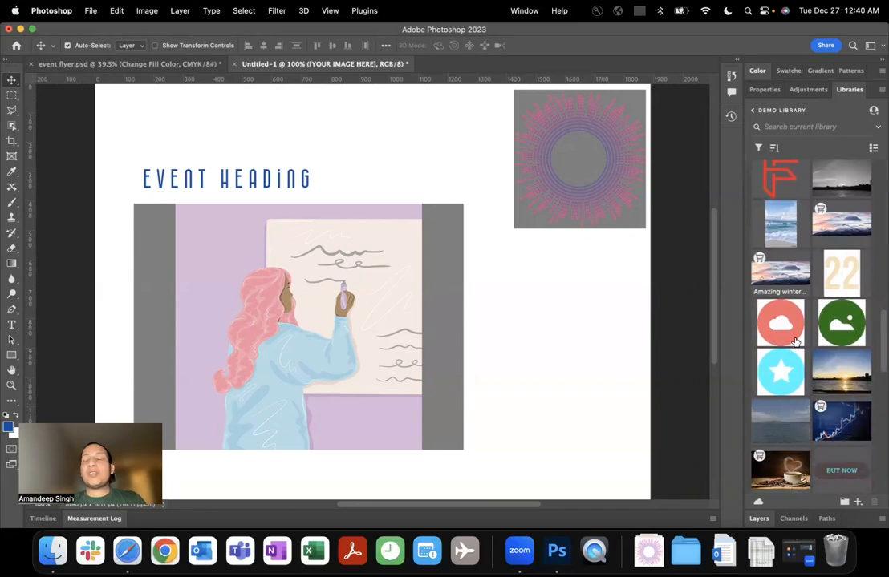
{"action": "scroll", "coordinate": [795, 341], "scroll_direction": "down", "scroll_amount": 1}
{"action": "scroll", "coordinate": [794, 342], "scroll_direction": "down", "scroll_amount": 10}
{"action": "scroll", "coordinate": [794, 342], "scroll_direction": "down", "scroll_amount": 15}
{"action": "scroll", "coordinate": [795, 342], "scroll_direction": "down", "scroll_amount": 4}
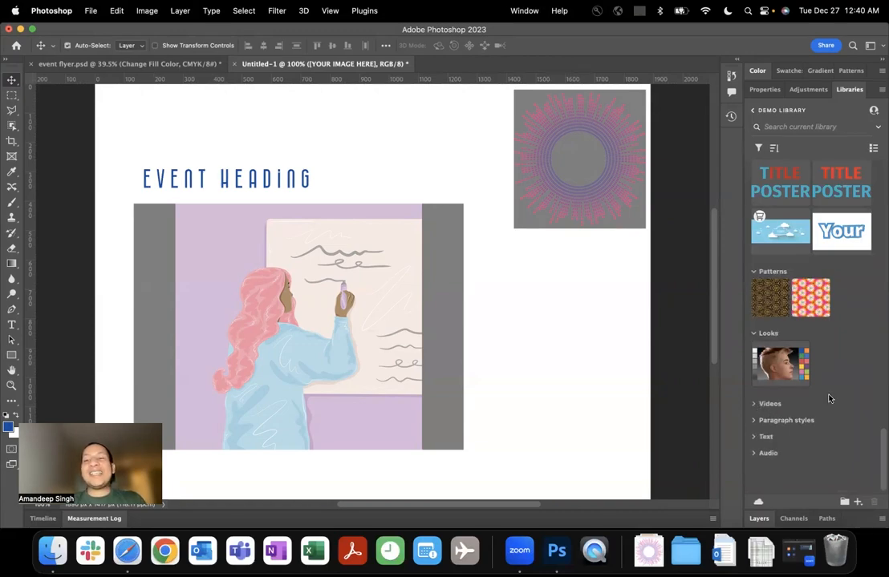
Look into the Demo library's Videos, Audio, Text and Paragraph styles groups, collapsing each one again.
{"action": "left_click", "coordinate": [760, 404]}
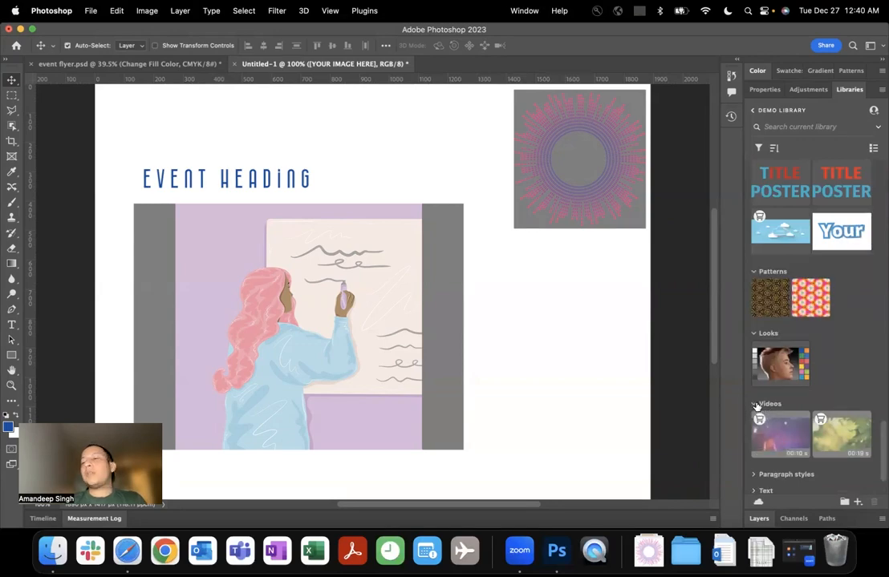
{"action": "left_click", "coordinate": [758, 404]}
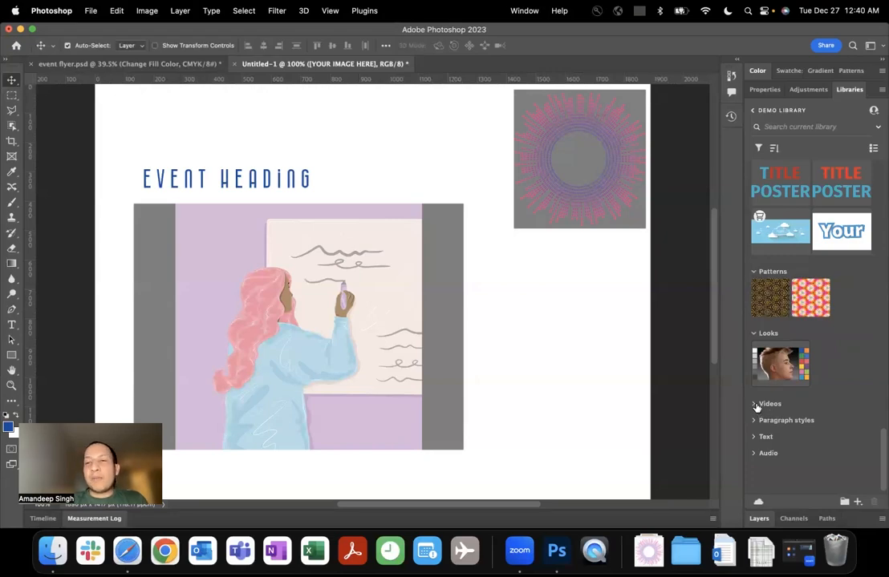
{"action": "left_click", "coordinate": [757, 404]}
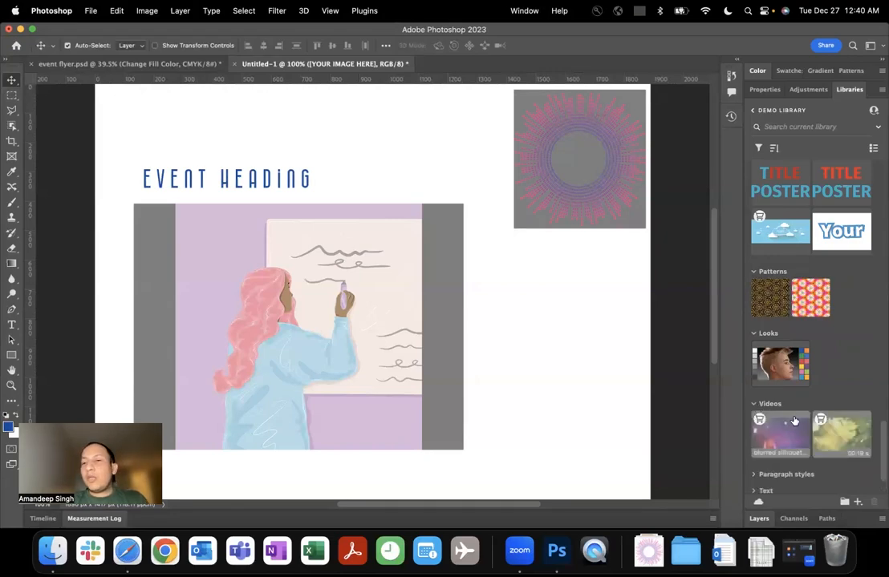
{"action": "left_click", "coordinate": [760, 405]}
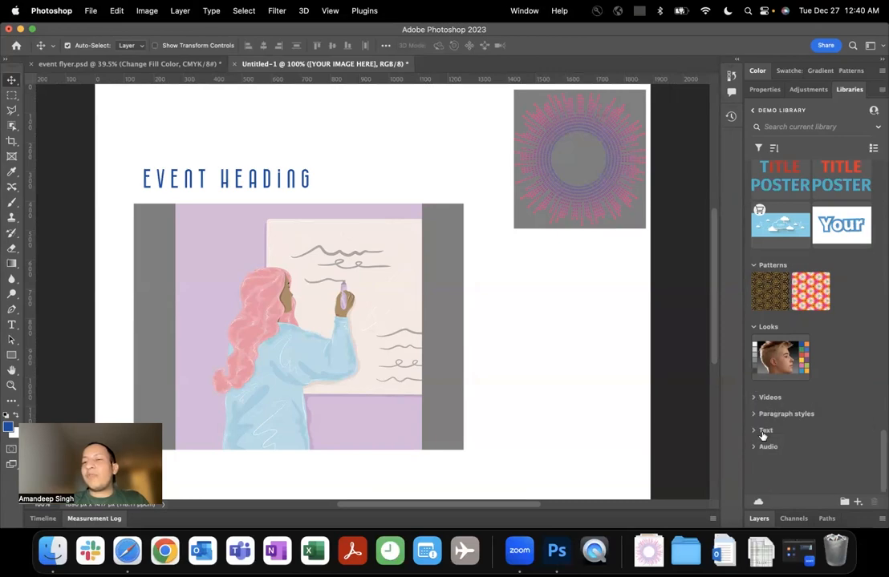
{"action": "left_click", "coordinate": [758, 447]}
{"action": "scroll", "coordinate": [775, 450], "scroll_direction": "down", "scroll_amount": 3}
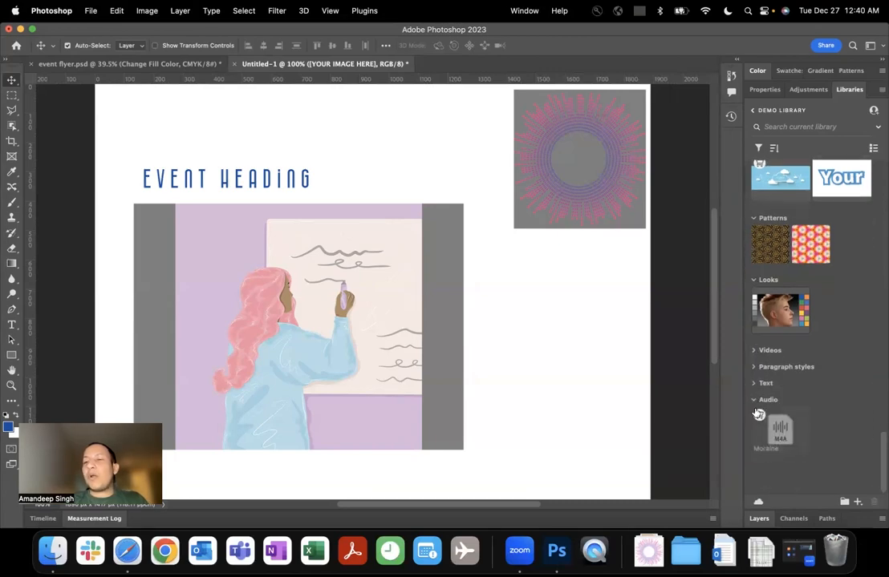
{"action": "left_click", "coordinate": [754, 400]}
{"action": "left_click", "coordinate": [756, 431]}
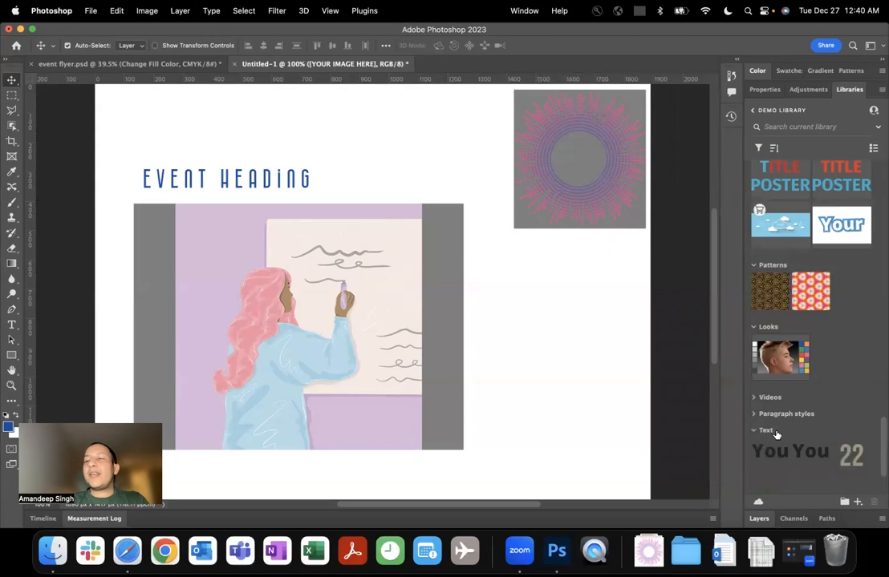
{"action": "scroll", "coordinate": [776, 425], "scroll_direction": "down", "scroll_amount": 5}
{"action": "left_click", "coordinate": [762, 329]}
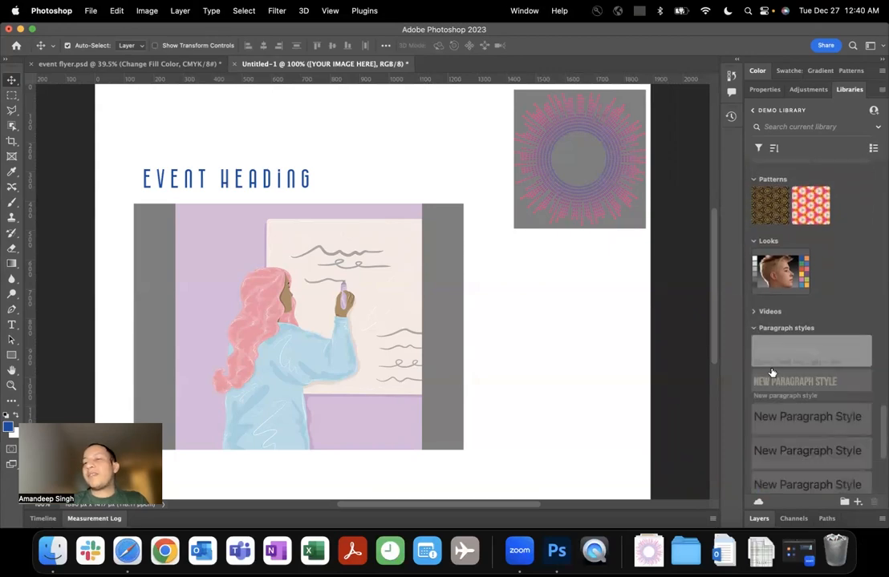
{"action": "left_click", "coordinate": [755, 328]}
{"action": "left_click", "coordinate": [754, 346]}
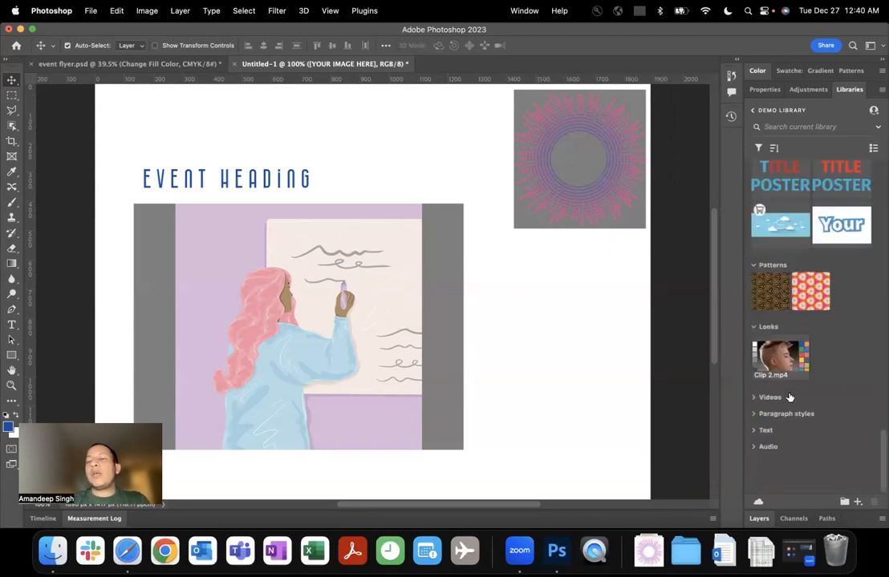
Leave the Demo library and reopen the event flyer library from the recent libraries.
{"action": "scroll", "coordinate": [806, 414], "scroll_direction": "up", "scroll_amount": 1}
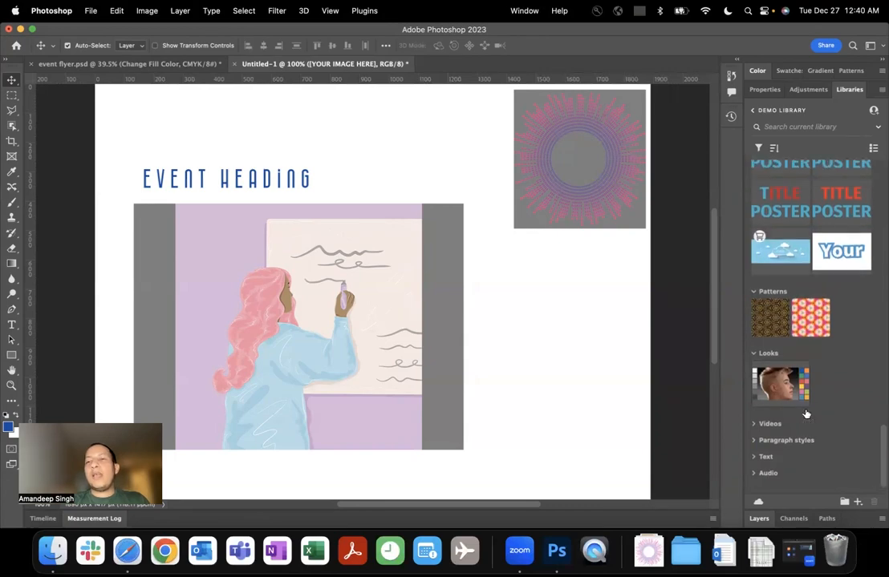
{"action": "scroll", "coordinate": [806, 414], "scroll_direction": "down", "scroll_amount": 1}
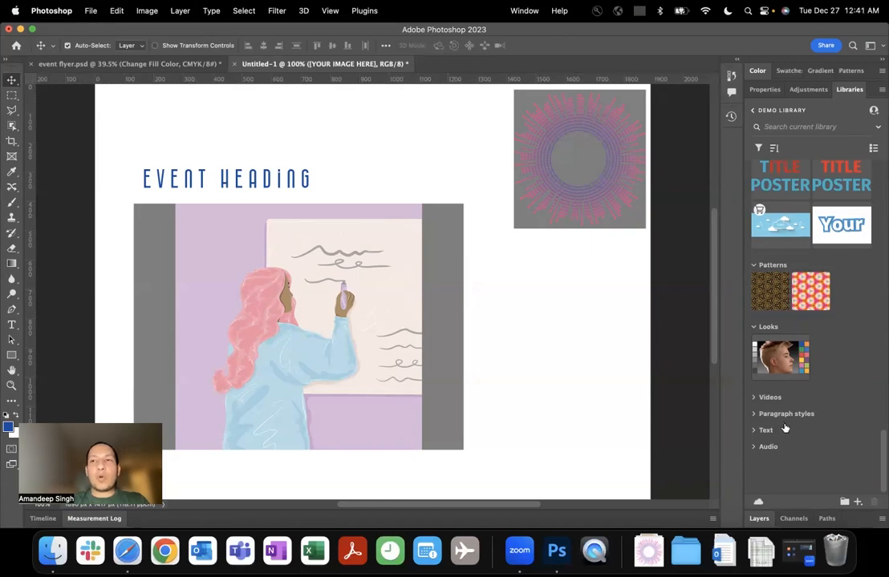
{"action": "scroll", "coordinate": [783, 427], "scroll_direction": "up", "scroll_amount": 1}
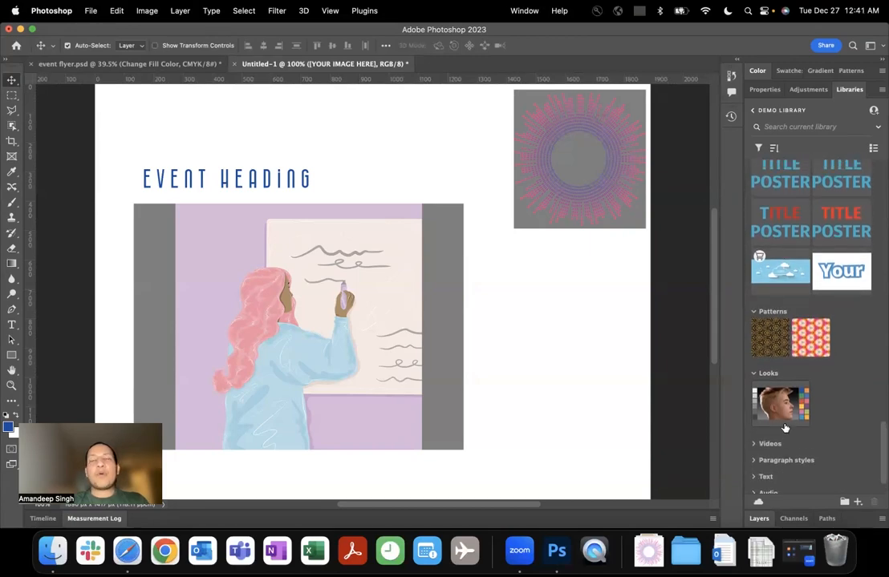
{"action": "scroll", "coordinate": [784, 429], "scroll_direction": "up", "scroll_amount": 10}
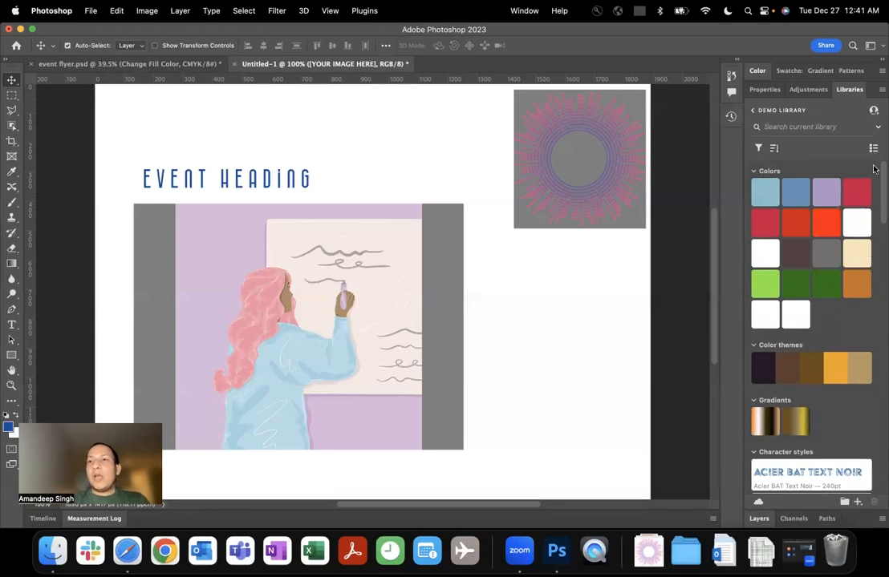
{"action": "left_click", "coordinate": [755, 114]}
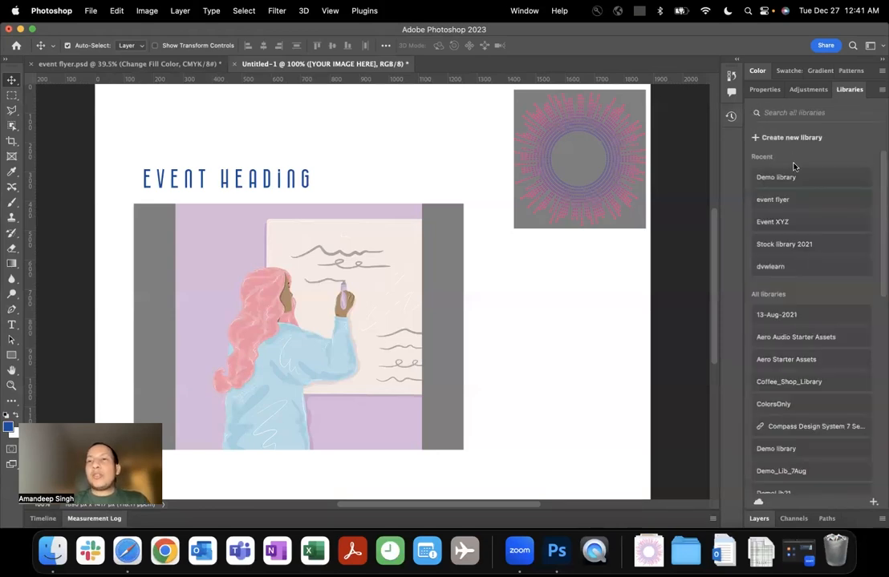
{"action": "left_click", "coordinate": [799, 201]}
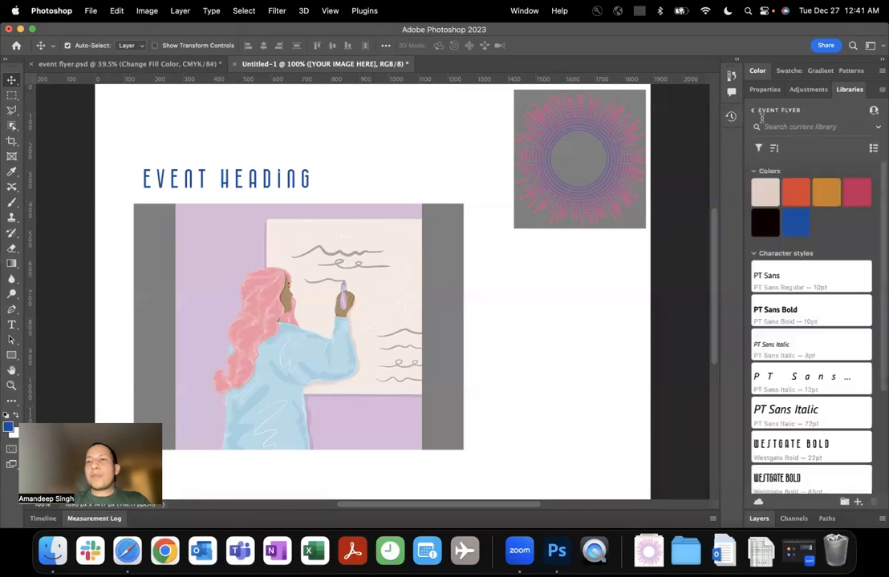
{"action": "left_click", "coordinate": [754, 114]}
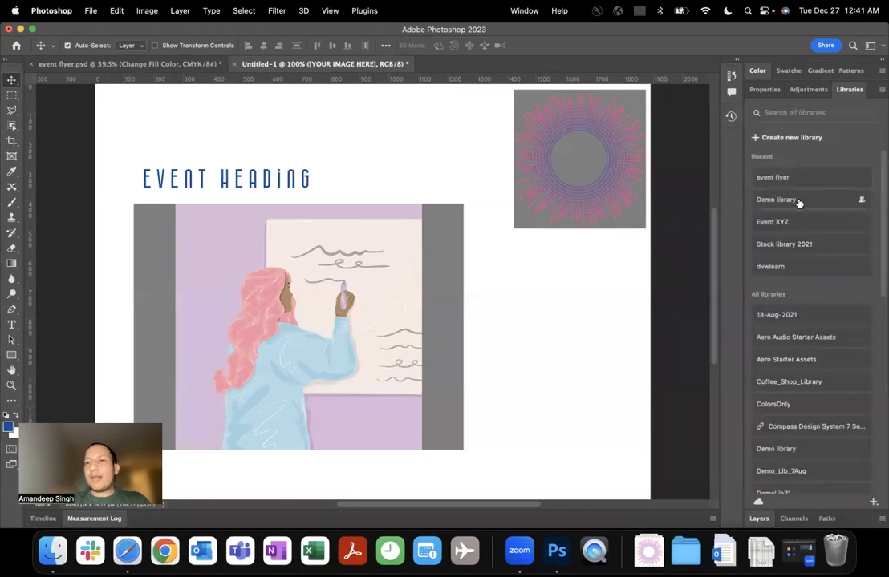
{"action": "left_click", "coordinate": [800, 178]}
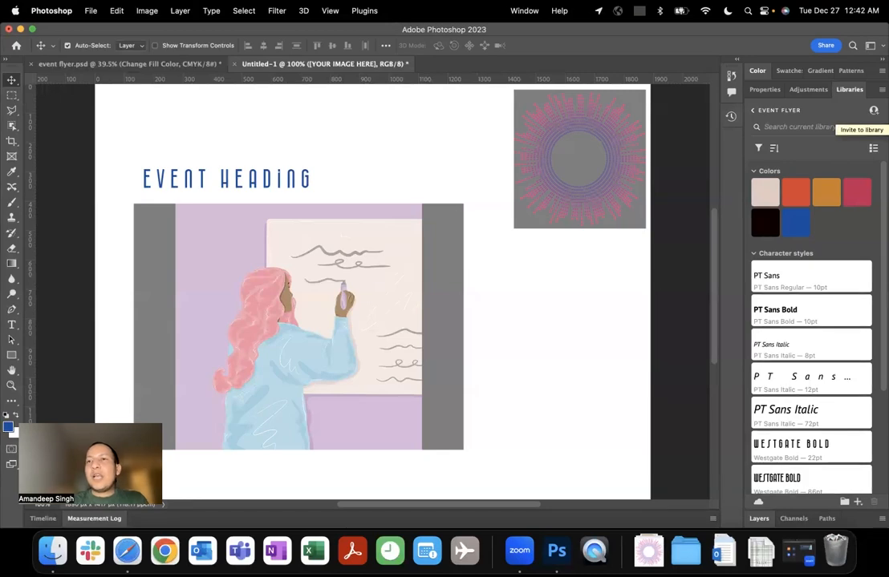
Start an invitation to the event flyer library in the Creative Cloud app and add the collaborator's e-mail address as recipient.
{"action": "left_click", "coordinate": [873, 110]}
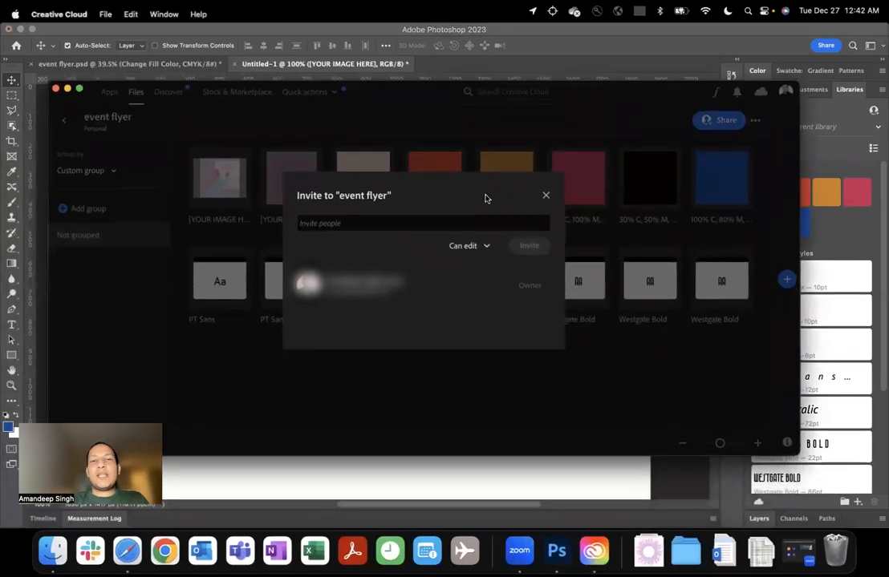
{"action": "left_click", "coordinate": [354, 226]}
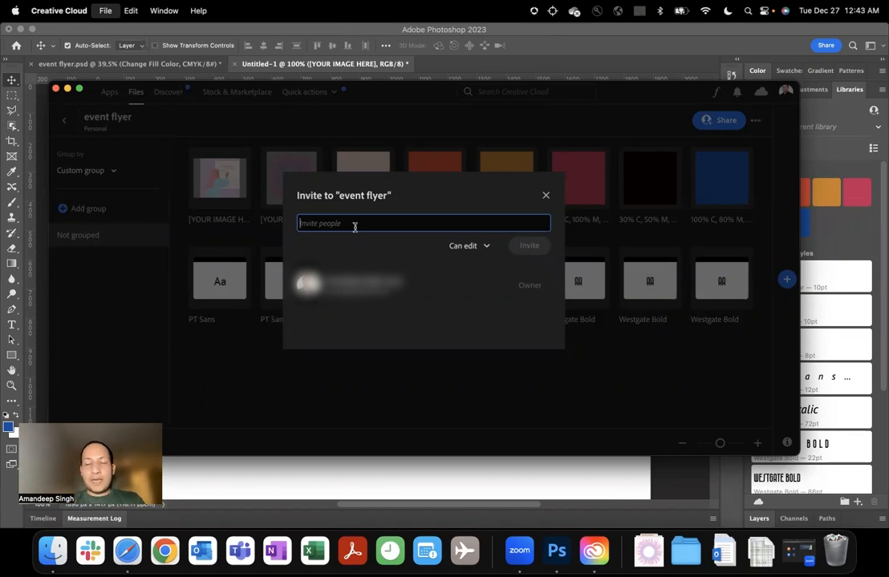
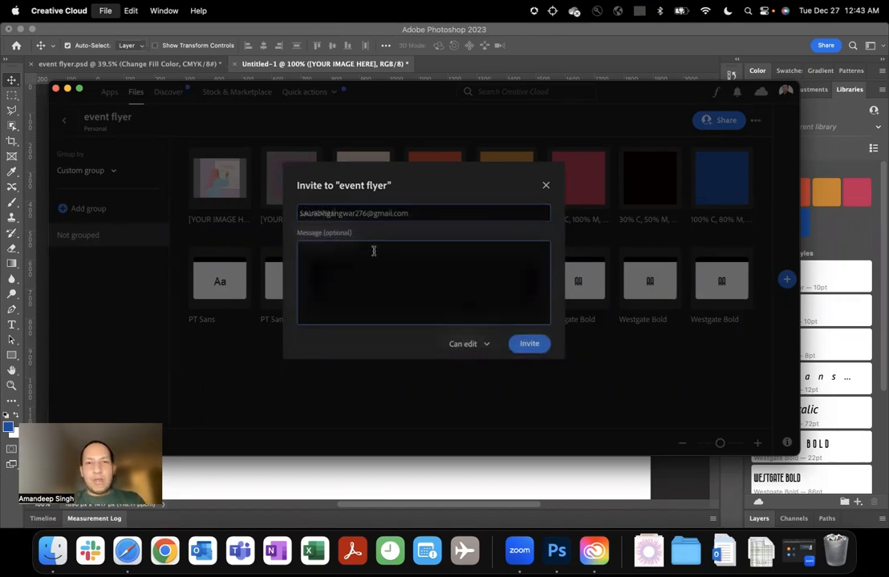
{"action": "left_click", "coordinate": [413, 214]}
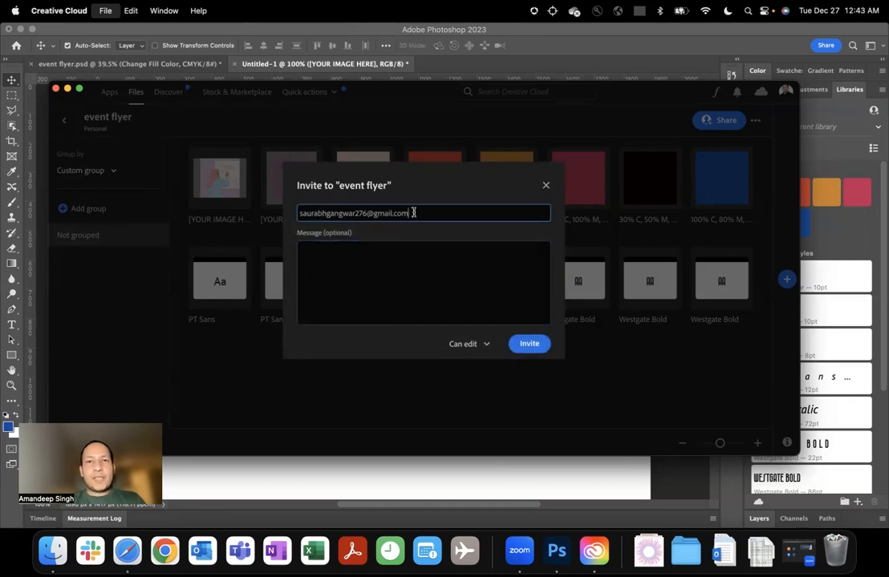
{"action": "key", "text": "Tab"}
{"action": "left_click", "coordinate": [418, 213]}
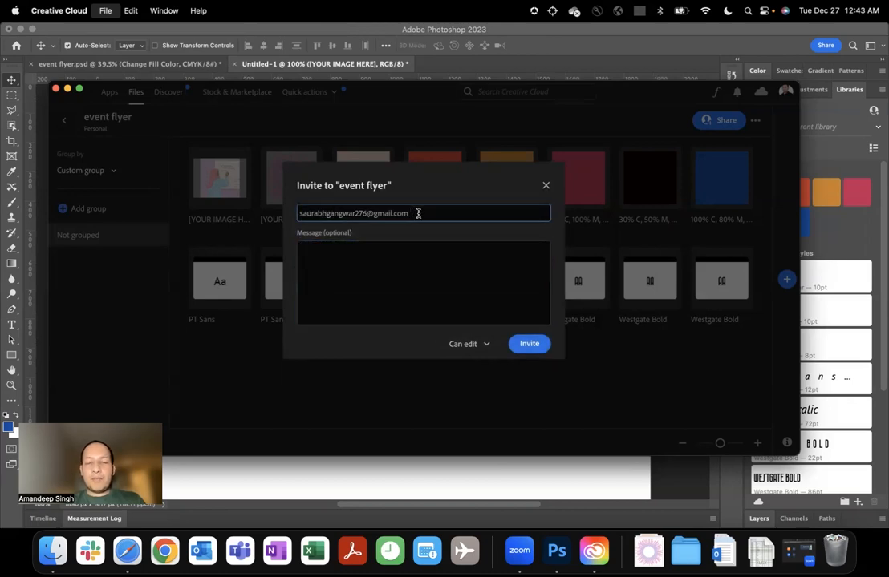
{"action": "key", "text": "Return"}
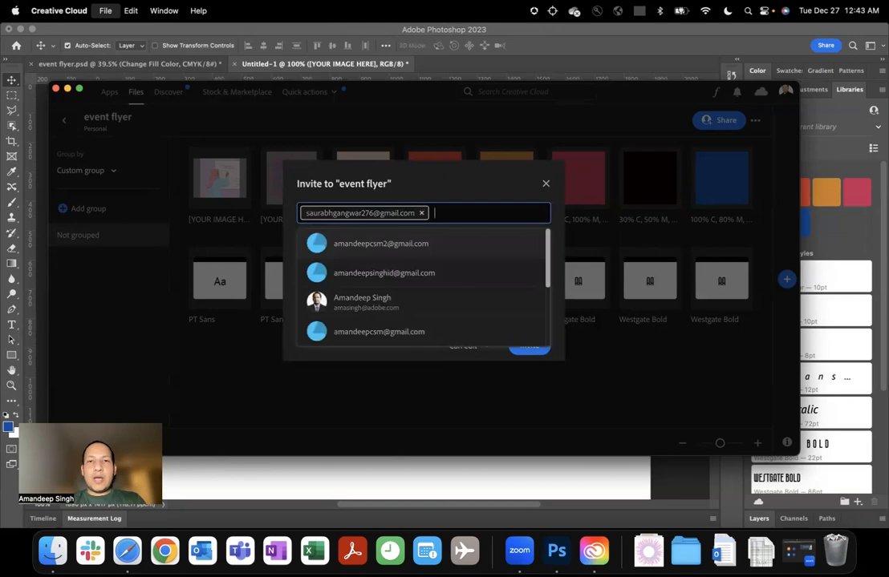
Add the second collaborator's suggested e-mail address as another recipient of the event flyer invitation.
{"action": "left_click", "coordinate": [420, 243]}
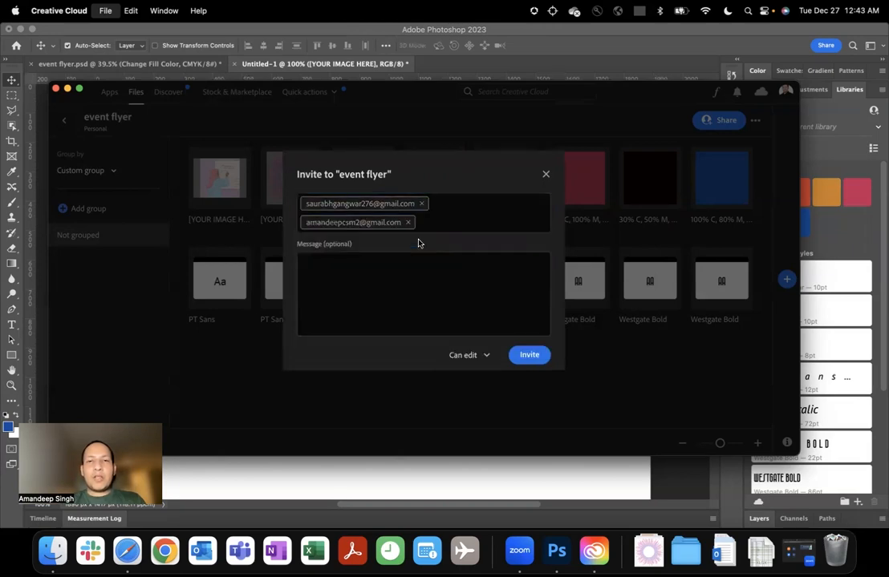
{"action": "left_click", "coordinate": [445, 214]}
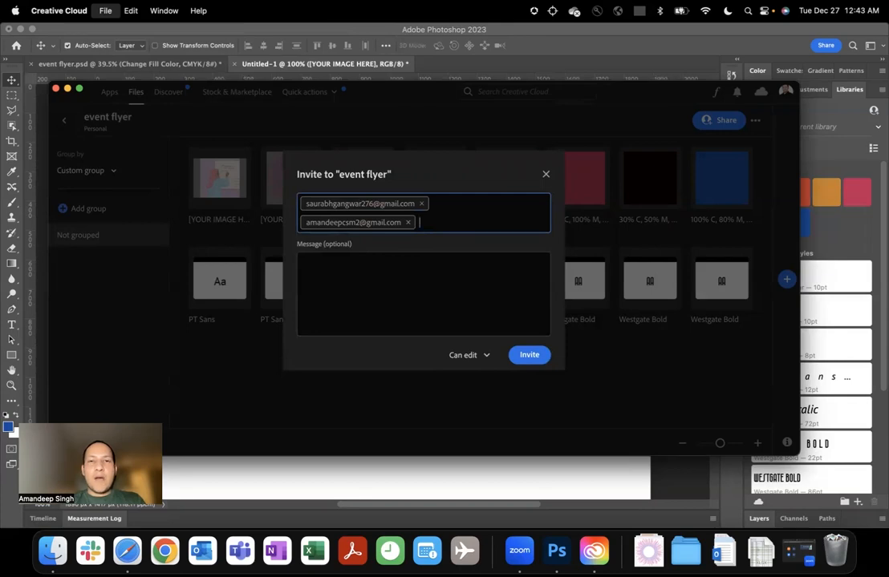
{"action": "type", "text": "a"}
{"action": "key", "text": "BackSpace"}
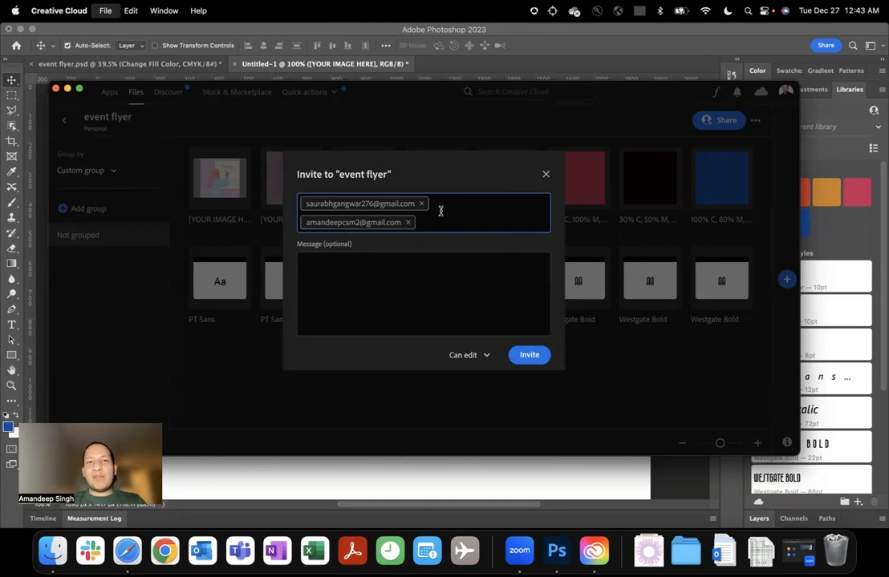
Write the invitation message "Lets us collaborate and work on this event project through this library.".
{"action": "left_click", "coordinate": [332, 269]}
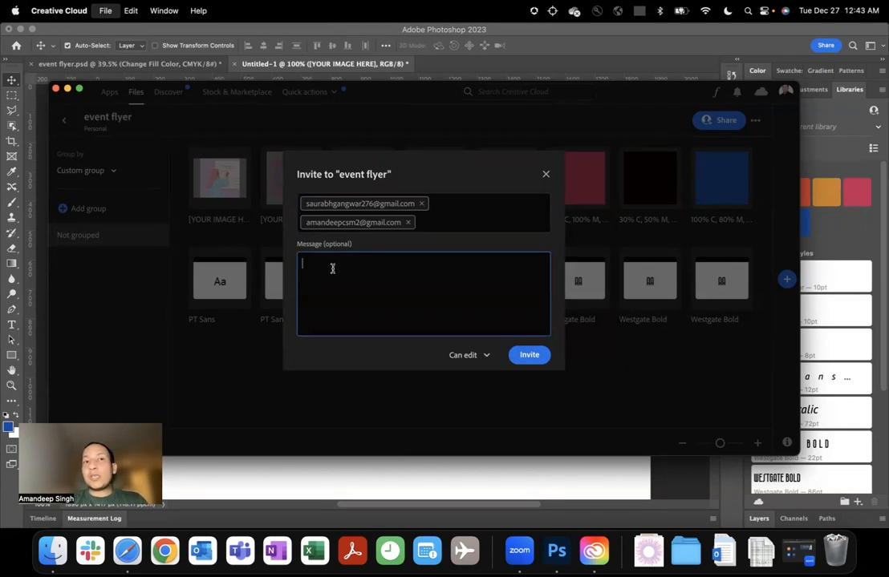
{"action": "type", "text": "Lets us collaborate and work on"}
{"action": "key", "text": "BackSpace"}
{"action": "key", "text": "BackSpace"}
{"action": "type", "text": "t"}
{"action": "key", "text": "BackSpace"}
{"action": "type", "text": "on this"}
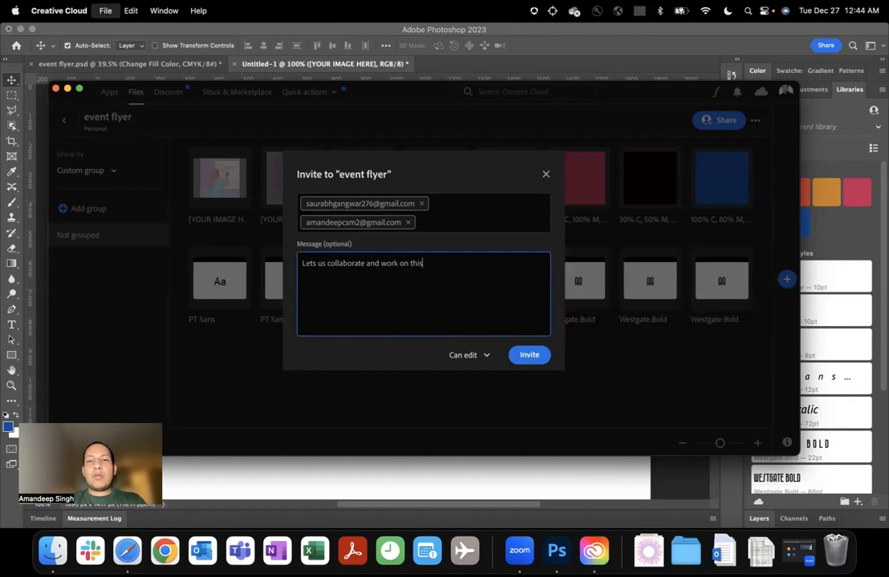
{"action": "type", "text": " event project"}
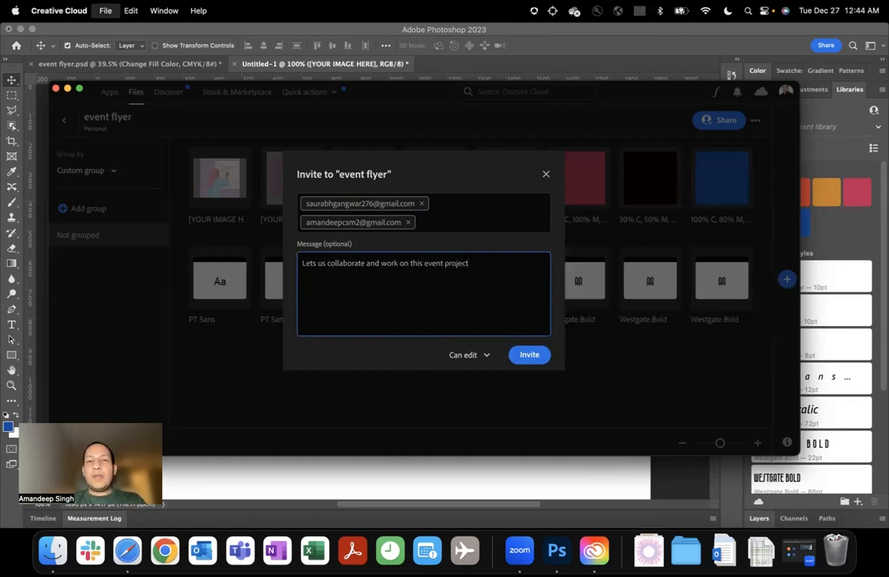
{"action": "type", "text": " through this librari"}
{"action": "key", "text": "BackSpace"}
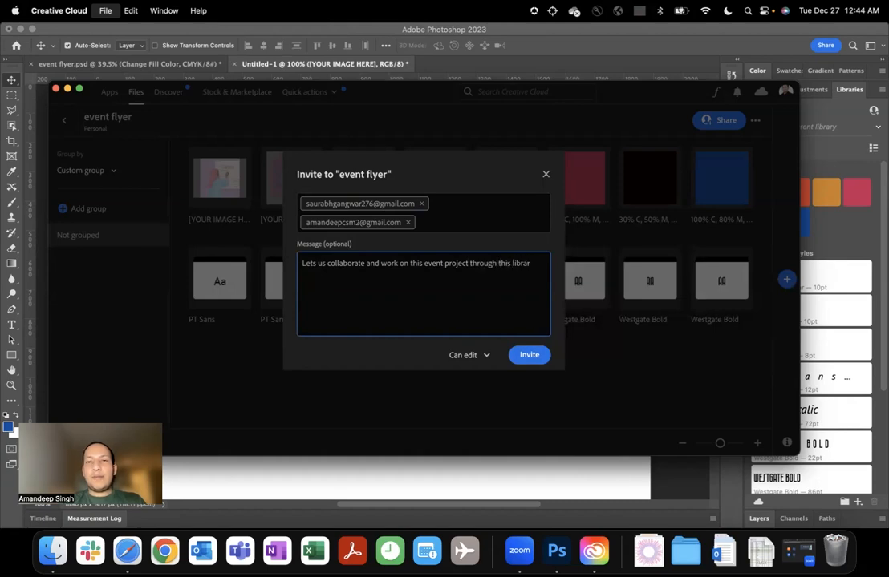
{"action": "type", "text": "y."}
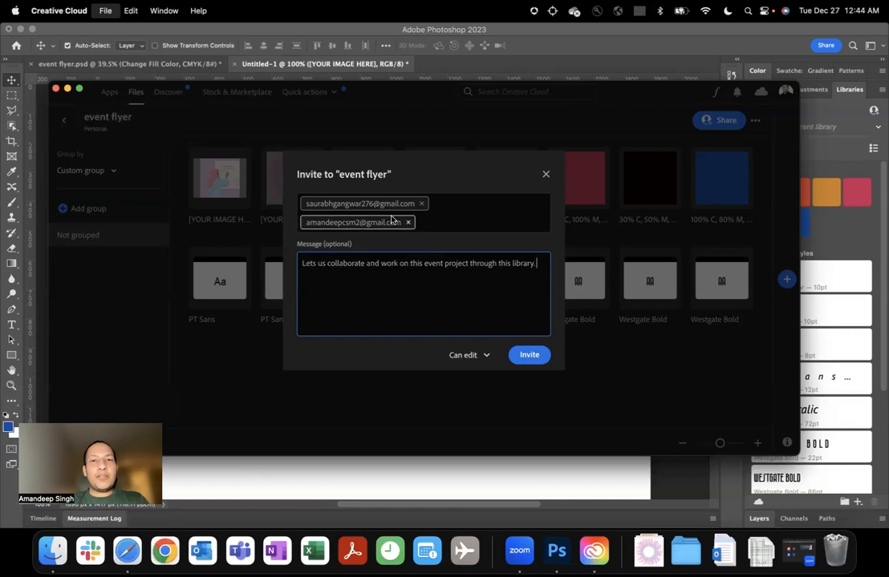
Try the Can view permission for the invitees and switch it back to Can edit.
{"action": "left_click", "coordinate": [473, 359]}
{"action": "left_click", "coordinate": [472, 400]}
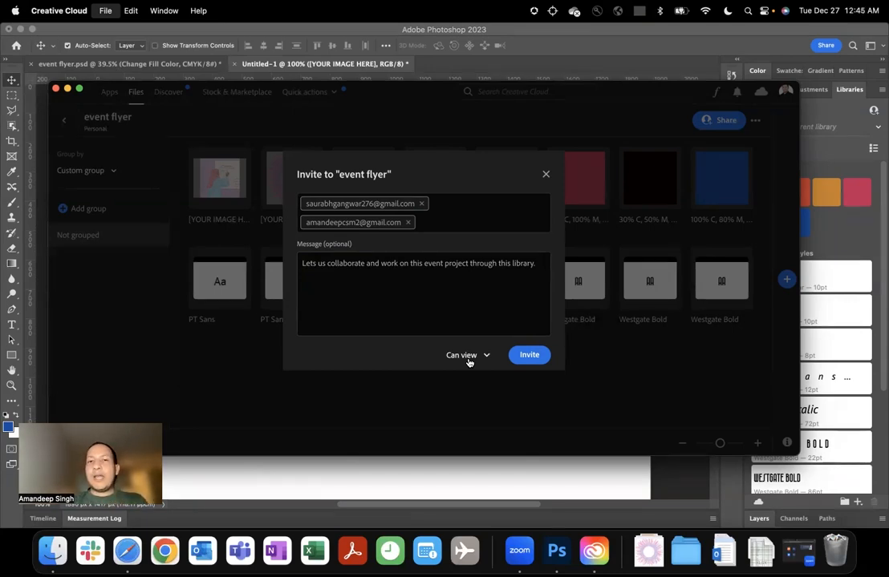
{"action": "left_click", "coordinate": [469, 362]}
{"action": "left_click", "coordinate": [457, 379]}
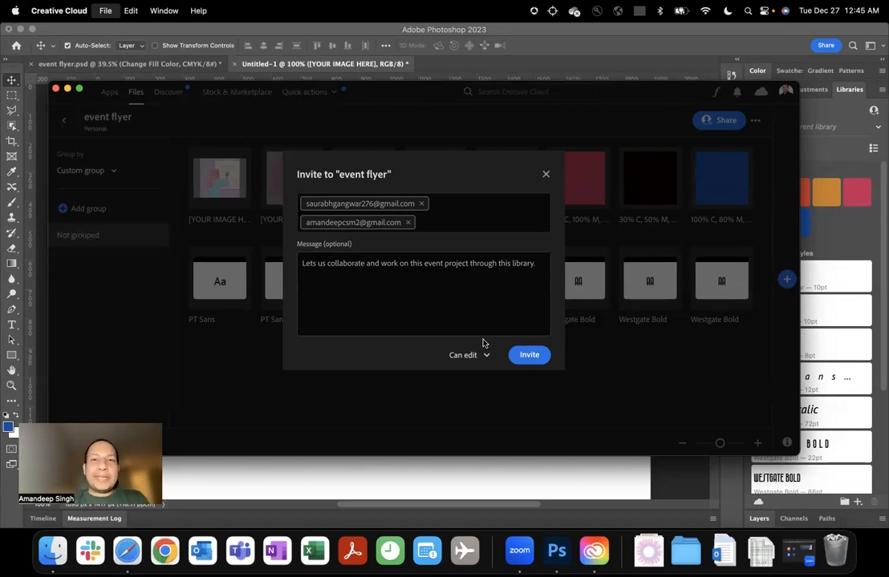
Set the invitees' permission to Can view and send the invitation to the event flyer library.
{"action": "left_click", "coordinate": [482, 356]}
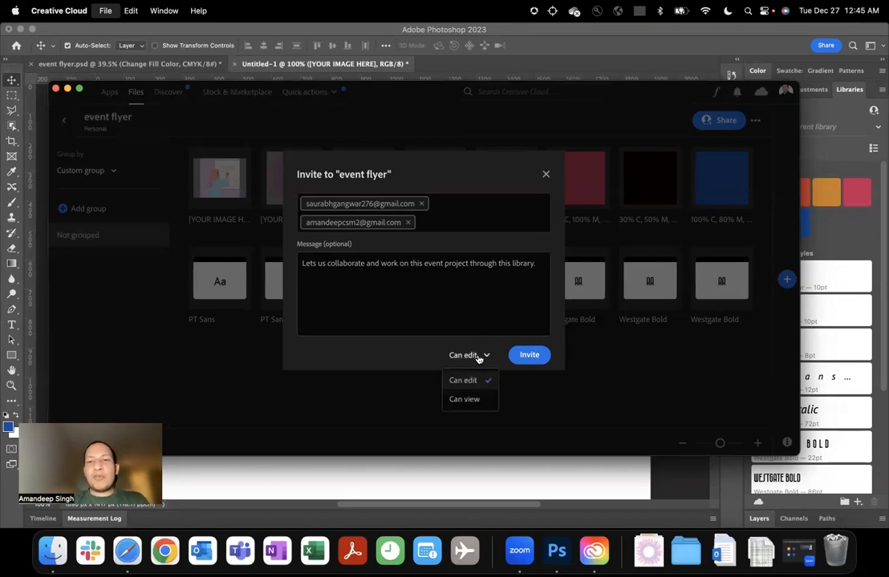
{"action": "left_click", "coordinate": [472, 400]}
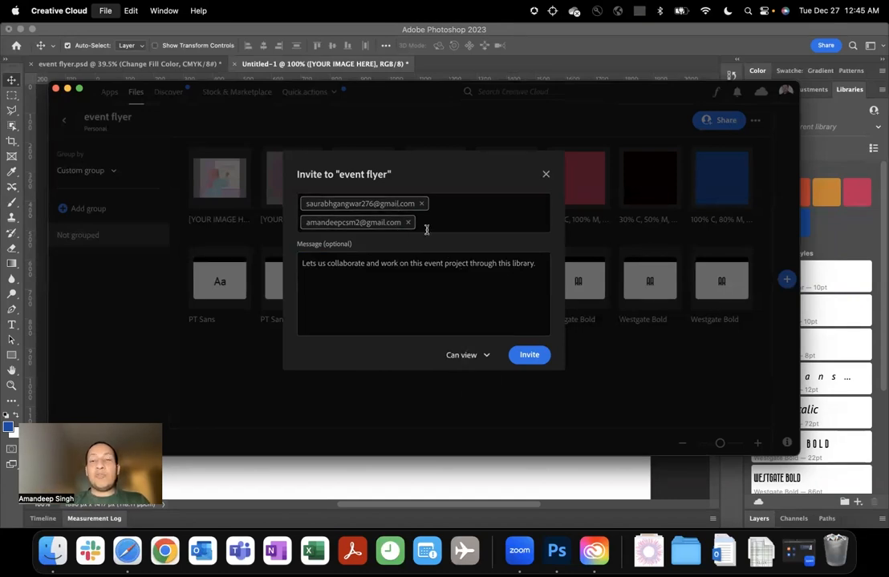
{"action": "left_click", "coordinate": [466, 355]}
{"action": "left_click", "coordinate": [470, 401]}
{"action": "left_click", "coordinate": [527, 356]}
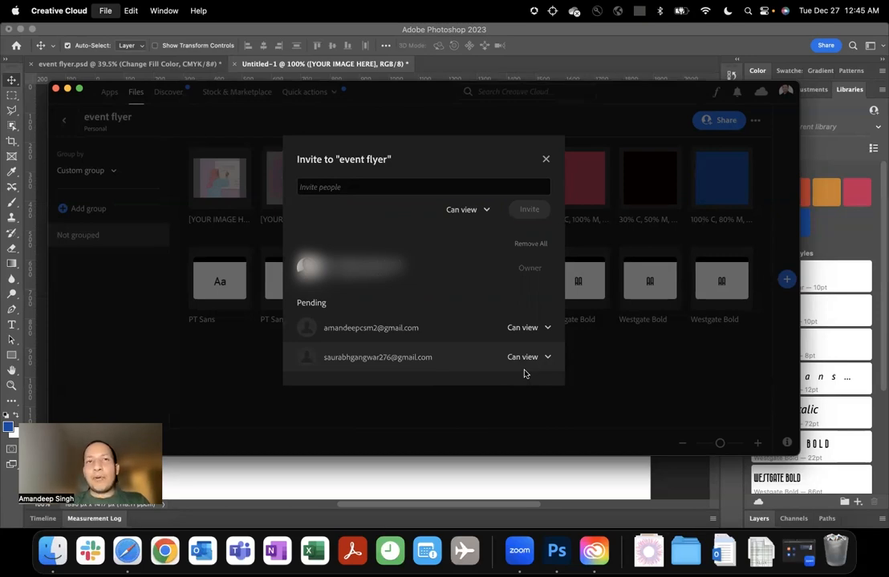
Switch to Photoshop and reopen the event flyer library to look through its colors, character styles and graphics.
{"action": "left_click", "coordinate": [316, 61]}
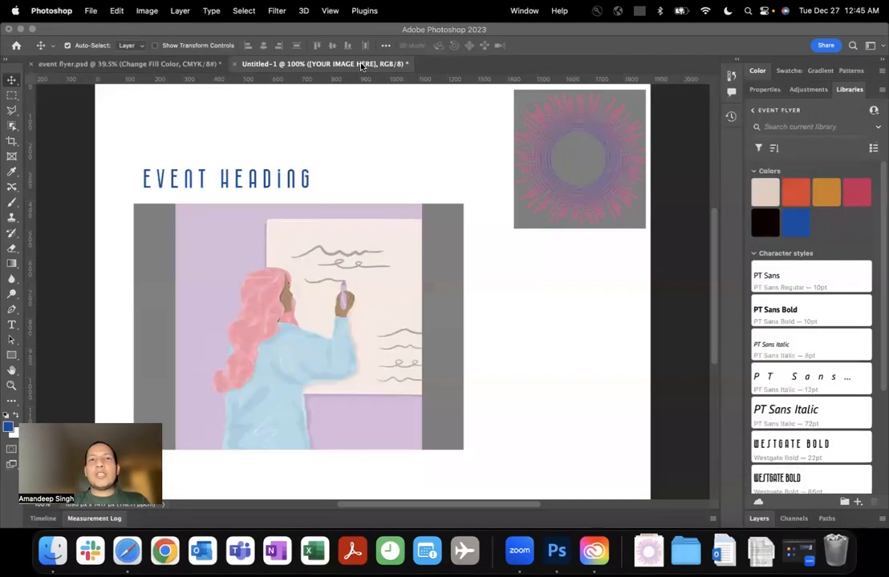
{"action": "left_click", "coordinate": [771, 111]}
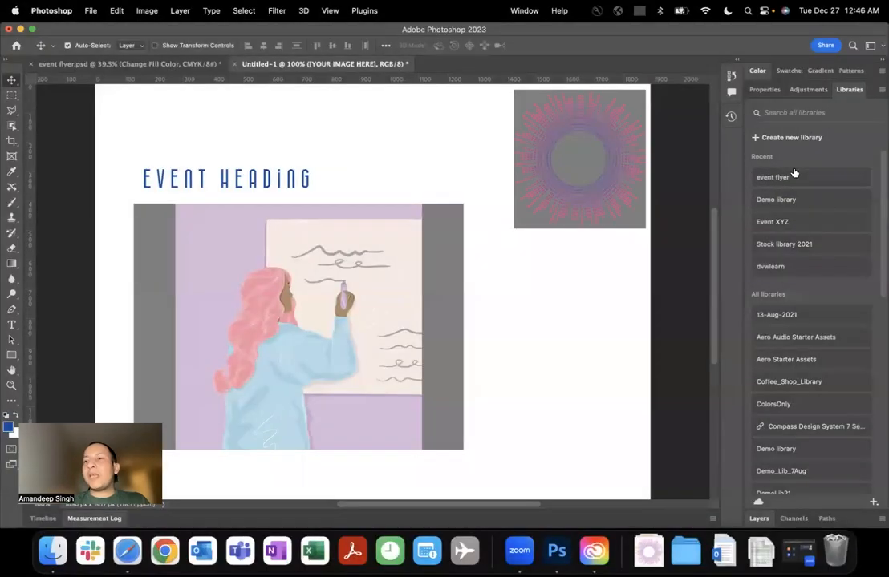
{"action": "left_click", "coordinate": [790, 177]}
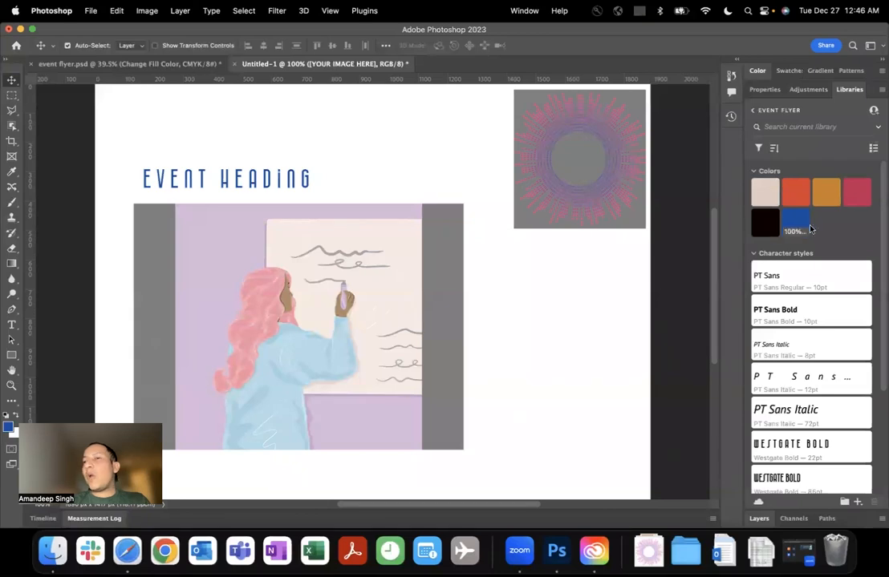
{"action": "scroll", "coordinate": [823, 231], "scroll_direction": "down", "scroll_amount": 5}
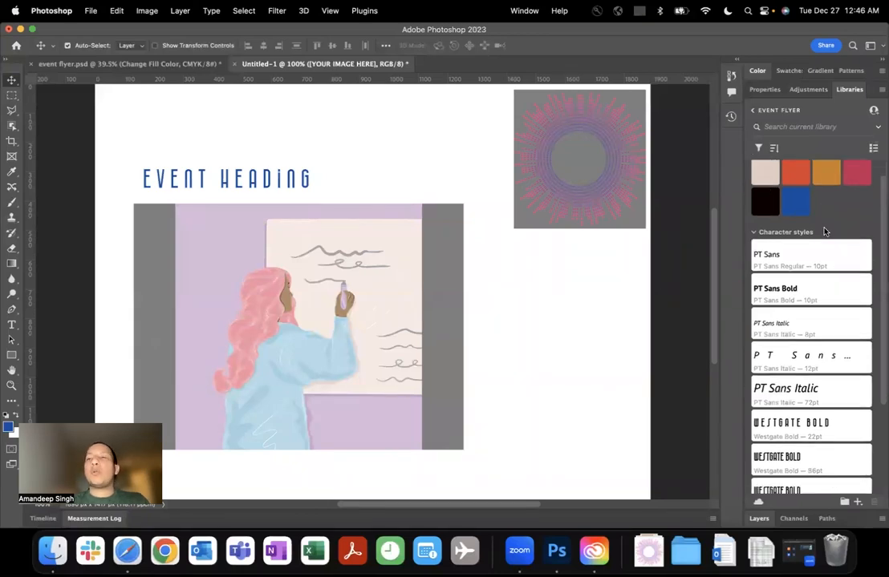
{"action": "scroll", "coordinate": [824, 231], "scroll_direction": "up", "scroll_amount": 5}
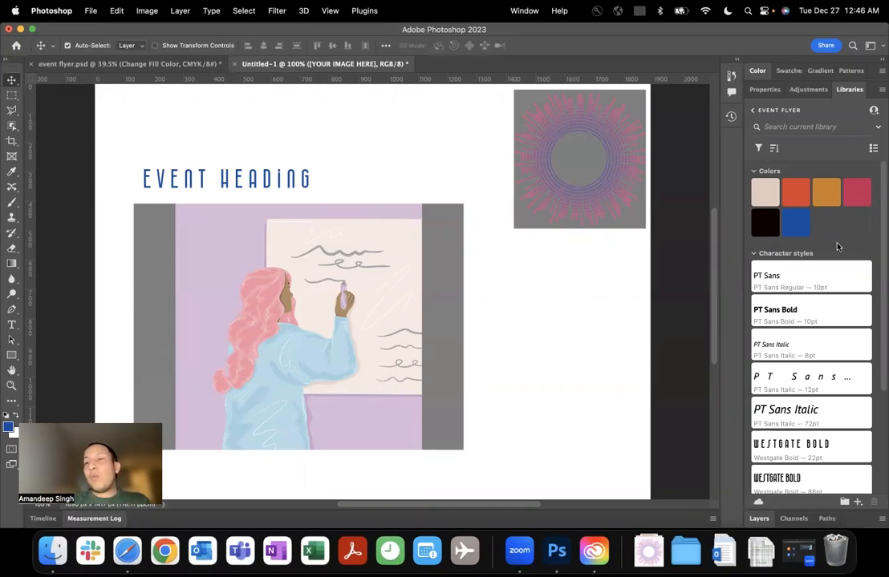
{"action": "scroll", "coordinate": [837, 246], "scroll_direction": "down", "scroll_amount": 5}
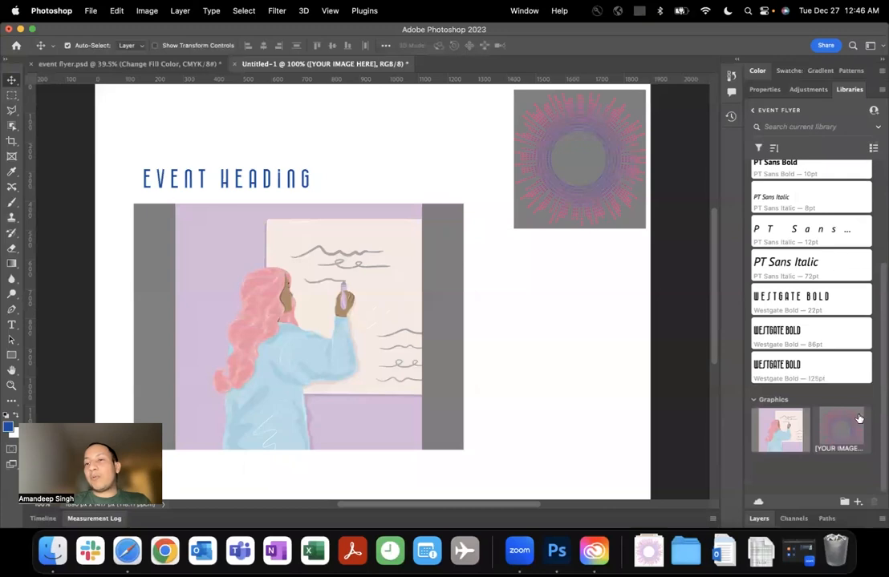
Shift the circular artwork slightly left and down and the woman illustration slightly right on the canvas.
{"action": "left_click_drag", "start_coordinate": [580, 138], "coordinate": [567, 147]}
{"action": "mouse_move", "coordinate": [337, 329]}
{"action": "left_mouse_down"}
{"action": "mouse_move", "coordinate": [354, 318]}
{"action": "mouse_move", "coordinate": [346, 335]}
{"action": "left_mouse_up"}
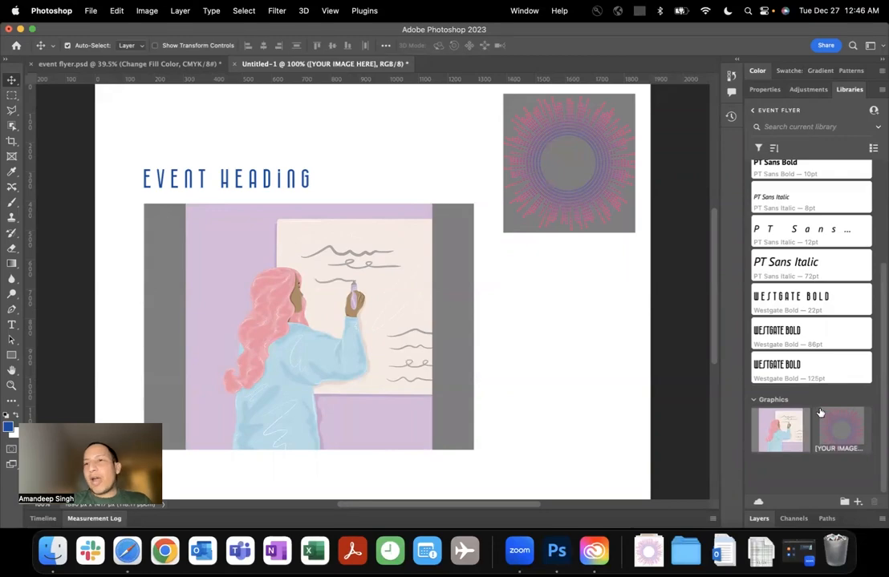
Look over the event flyer assets again and browse the Demo library's character styles, graphics and patterns.
{"action": "scroll", "coordinate": [816, 416], "scroll_direction": "up", "scroll_amount": 2}
{"action": "scroll", "coordinate": [820, 413], "scroll_direction": "up", "scroll_amount": 3}
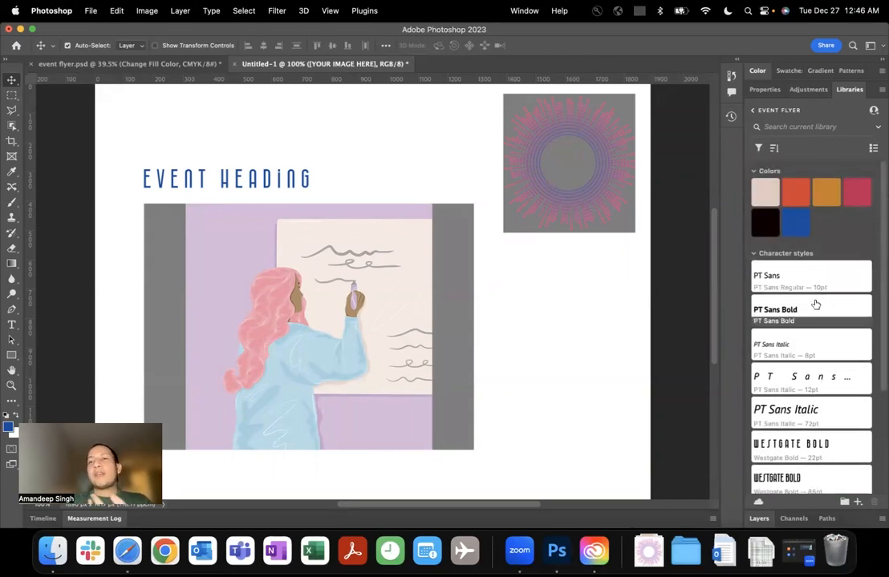
{"action": "scroll", "coordinate": [814, 302], "scroll_direction": "down", "scroll_amount": 5}
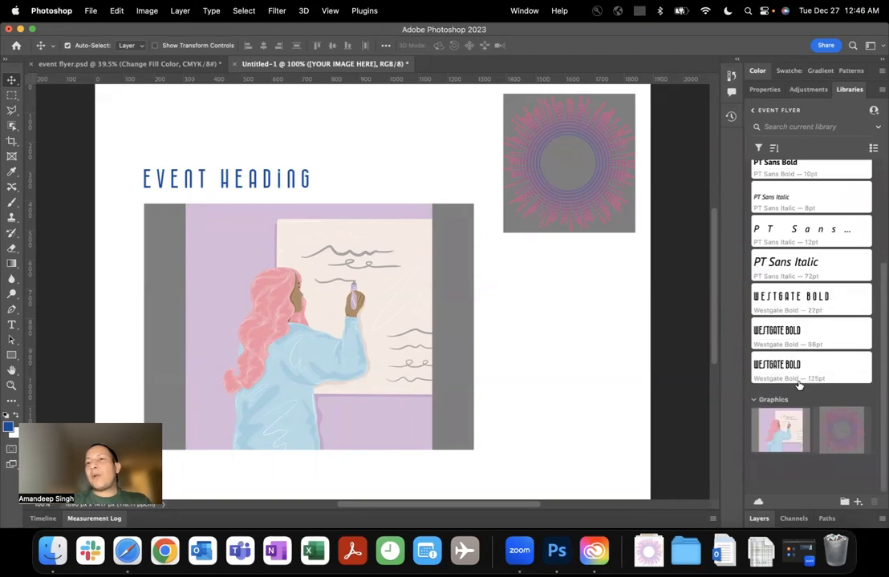
{"action": "left_click", "coordinate": [753, 109]}
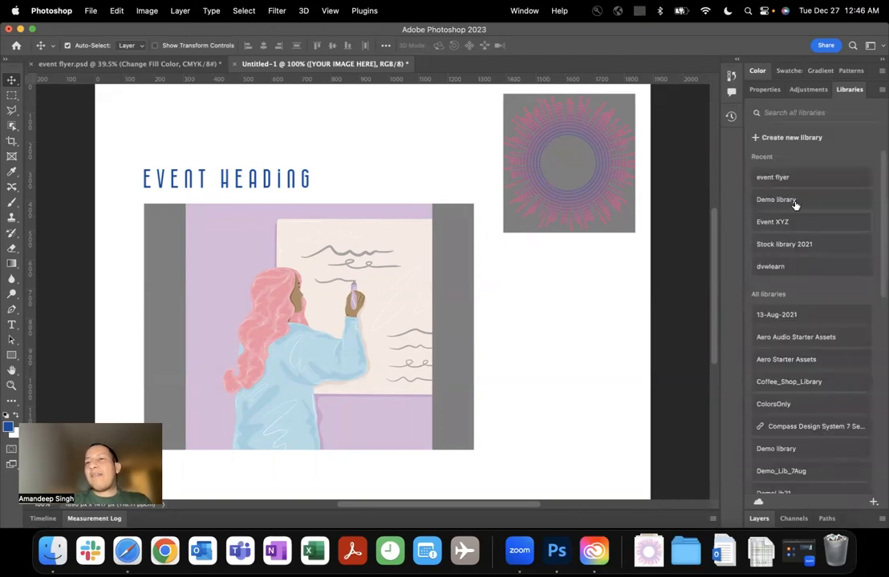
{"action": "left_click", "coordinate": [860, 199]}
{"action": "scroll", "coordinate": [810, 247], "scroll_direction": "down", "scroll_amount": 15}
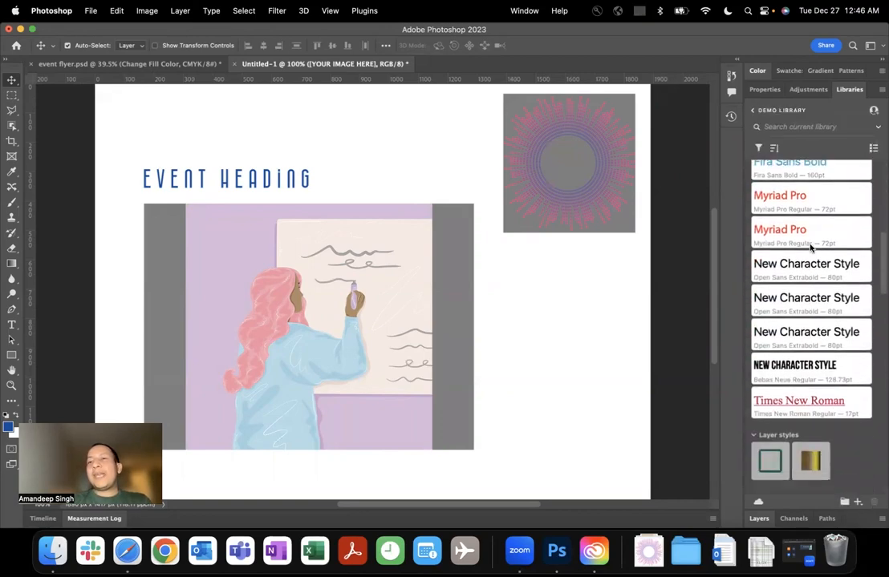
{"action": "scroll", "coordinate": [810, 248], "scroll_direction": "down", "scroll_amount": 10}
{"action": "scroll", "coordinate": [810, 248], "scroll_direction": "down", "scroll_amount": 5}
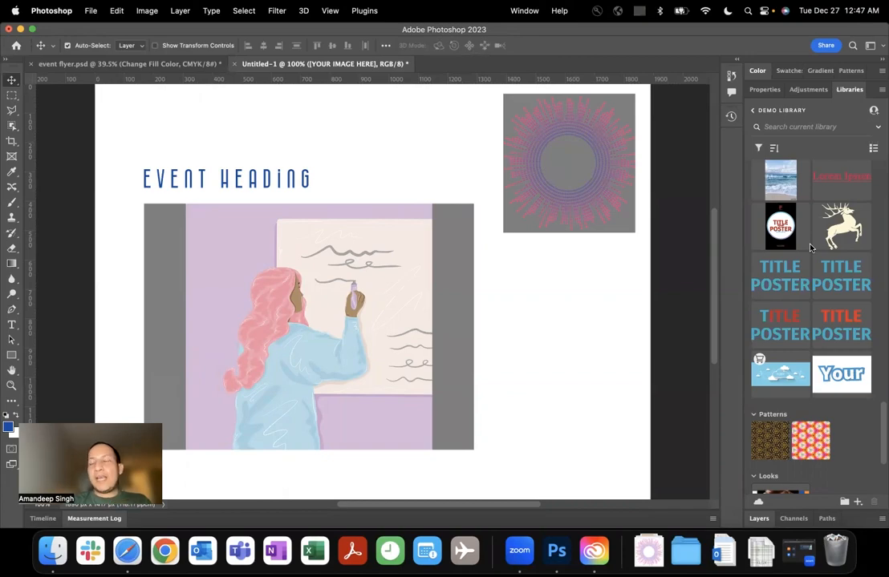
Leave the Demo library and review the event flyer library down to its graphics.
{"action": "left_click", "coordinate": [758, 113]}
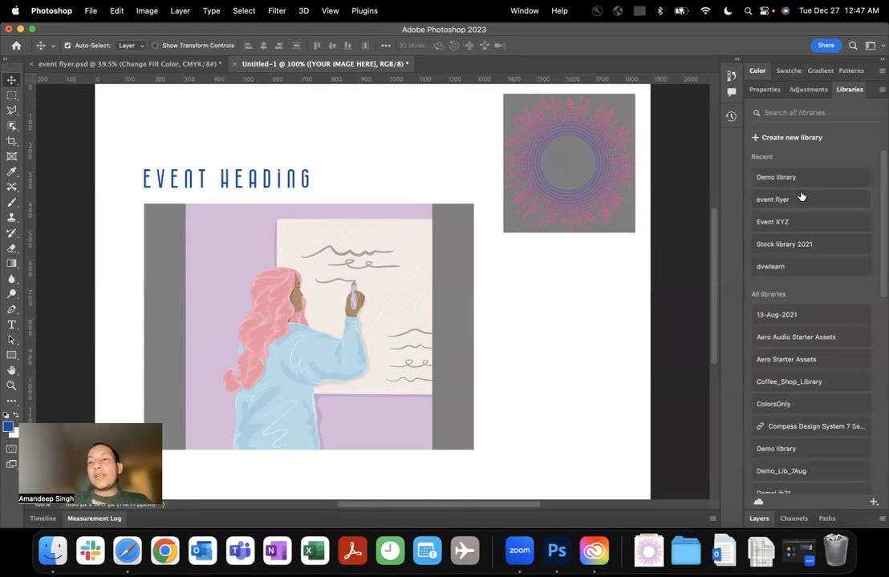
{"action": "left_click", "coordinate": [750, 198]}
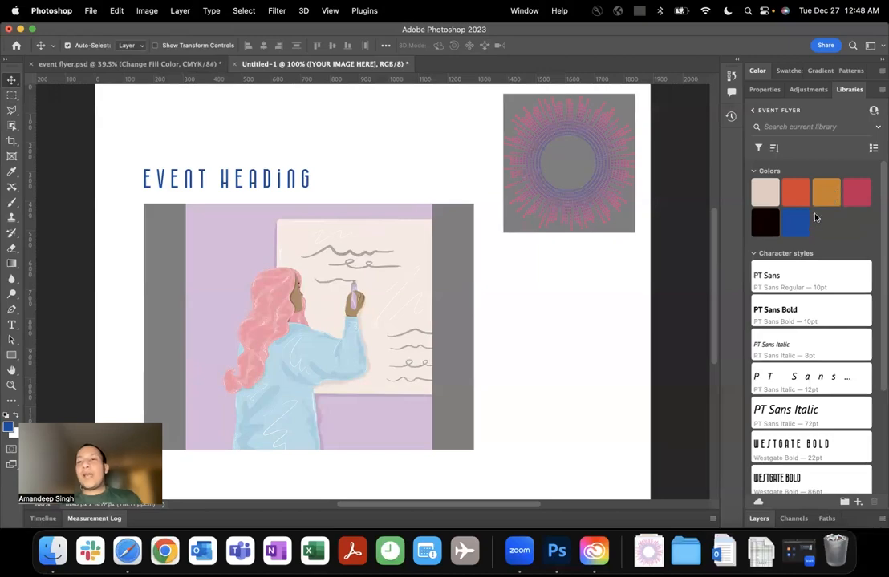
{"action": "scroll", "coordinate": [815, 229], "scroll_direction": "down", "scroll_amount": 5}
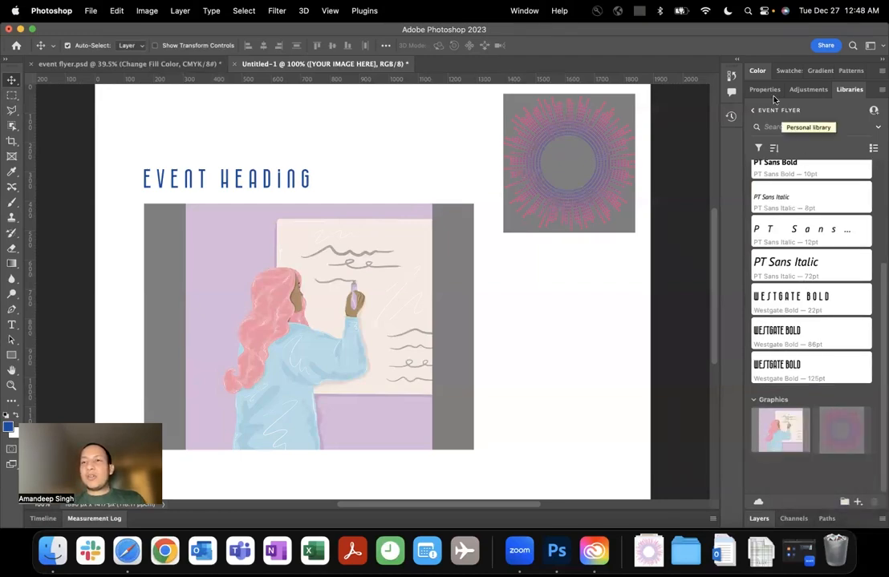
Search the Event XYZ library for "circle", clearing the search and returning to the library list.
{"action": "left_click", "coordinate": [755, 112]}
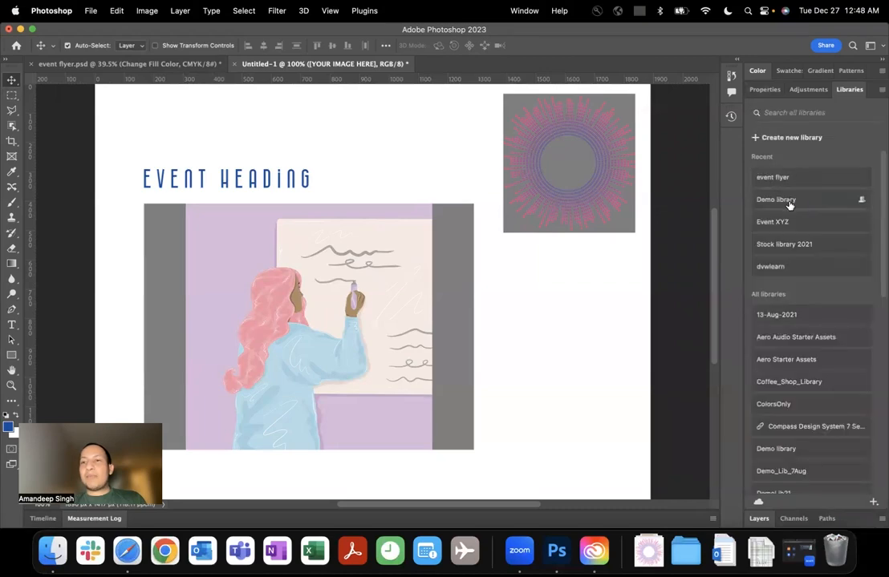
{"action": "left_click", "coordinate": [790, 221]}
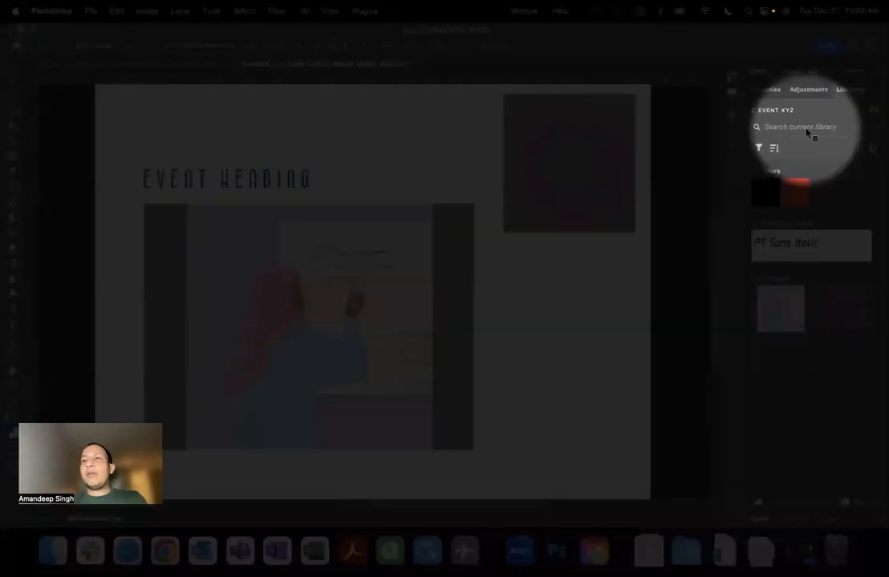
{"action": "left_click", "coordinate": [807, 128]}
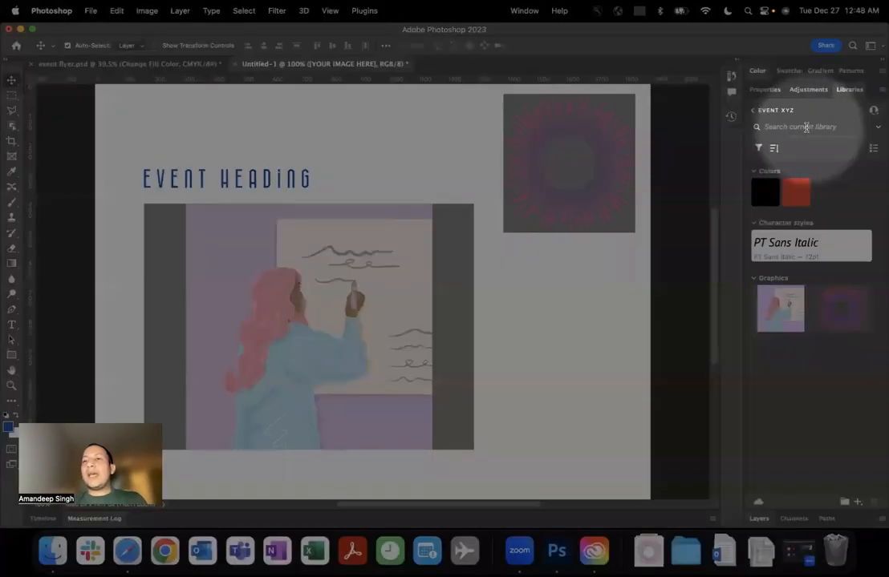
{"action": "type", "text": "cirle"}
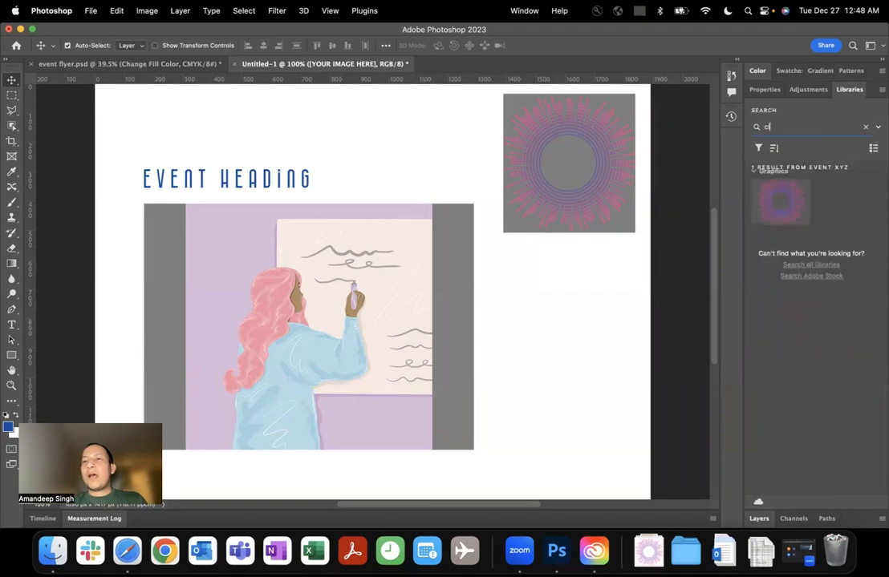
{"action": "key", "text": "BackSpace"}
{"action": "key", "text": "BackSpace"}
{"action": "type", "text": "cle"}
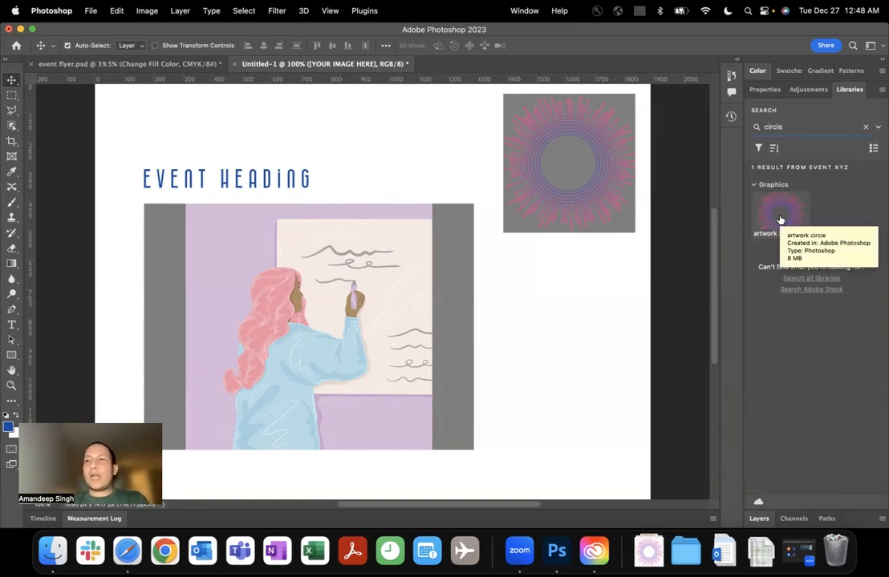
{"action": "left_click", "coordinate": [865, 130]}
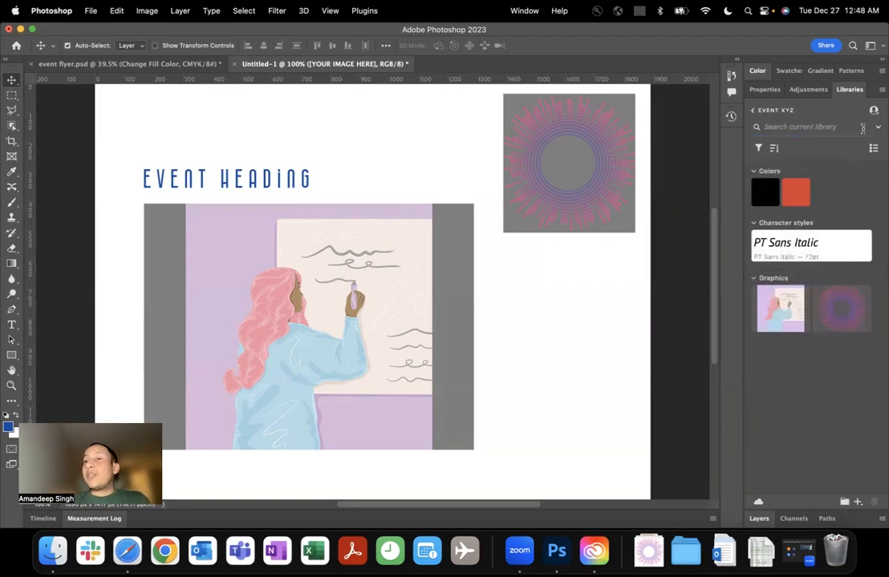
{"action": "left_click", "coordinate": [757, 113]}
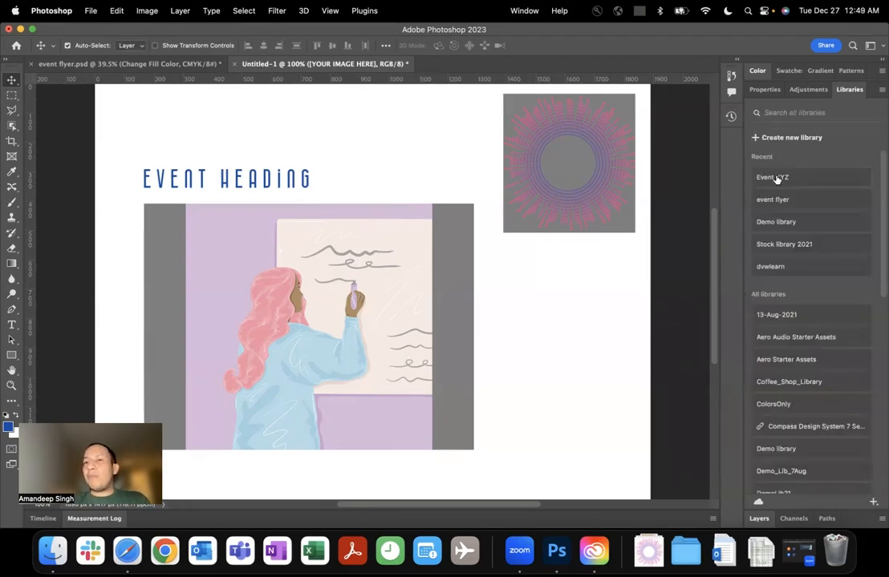
Search the Demo library for "cloud" and clear the search.
{"action": "left_click", "coordinate": [781, 226]}
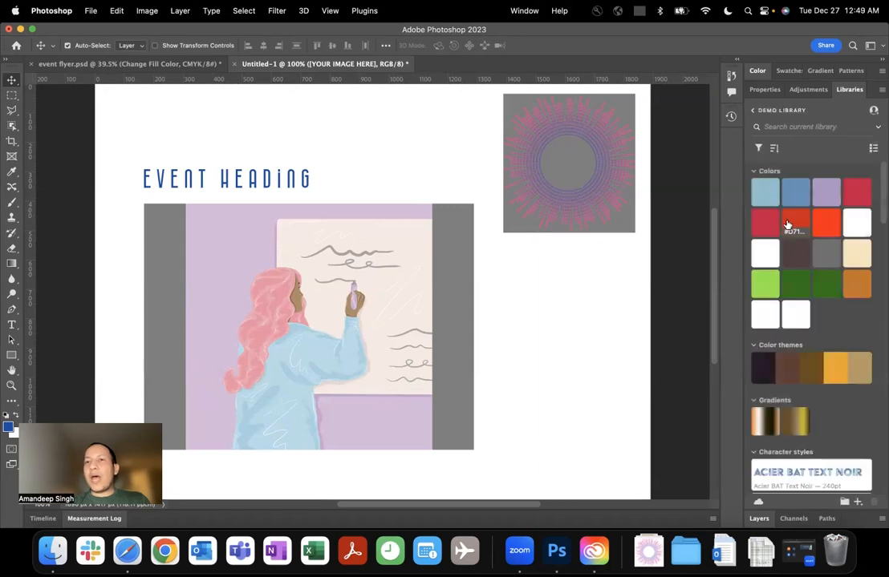
{"action": "left_click", "coordinate": [806, 127]}
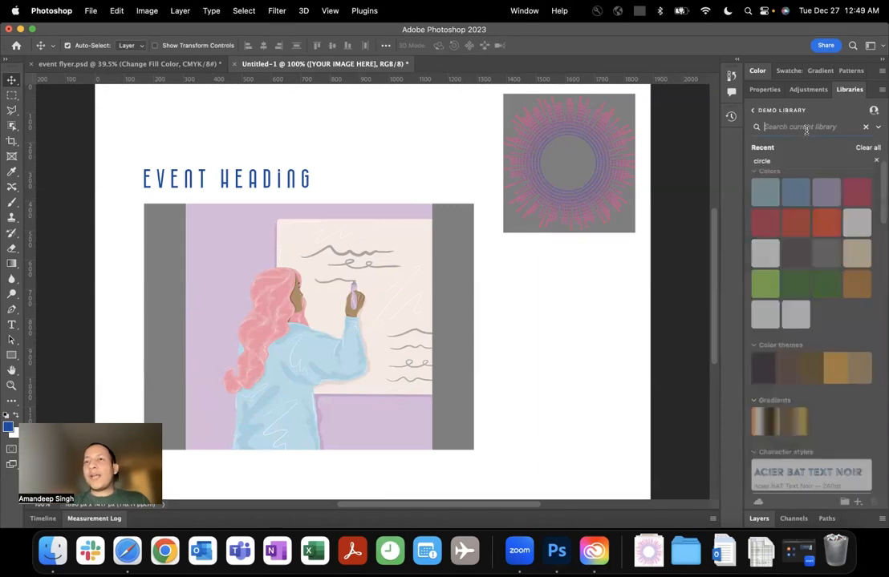
{"action": "type", "text": "cloud"}
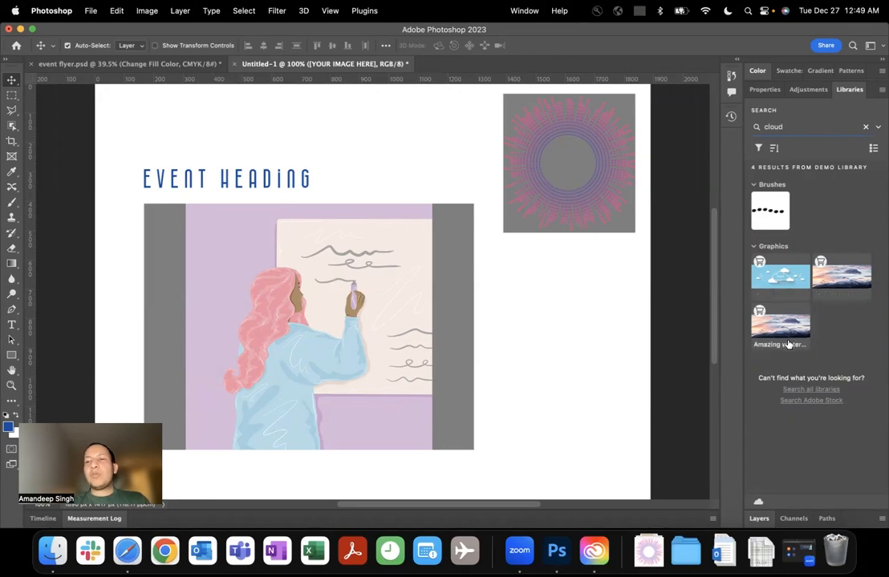
{"action": "double_click", "coordinate": [779, 127]}
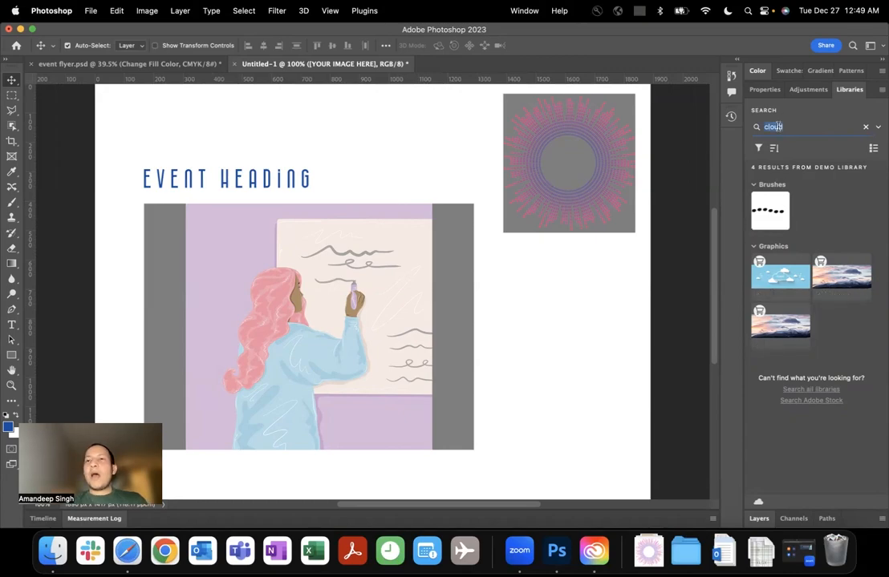
{"action": "key", "text": "BackSpace"}
{"action": "left_click", "coordinate": [865, 127]}
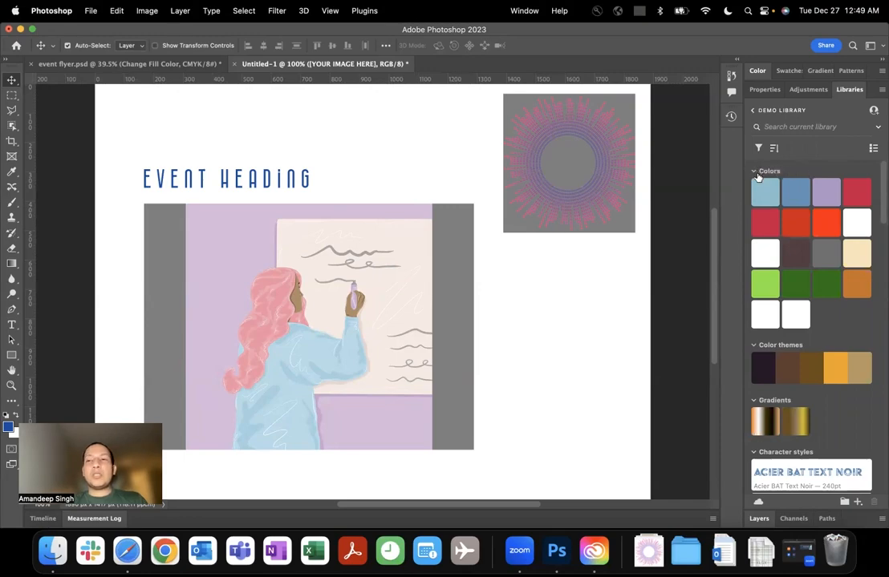
Group the Demo library's assets by custom group instead of by type.
{"action": "scroll", "coordinate": [770, 241], "scroll_direction": "down", "scroll_amount": 1}
{"action": "scroll", "coordinate": [774, 320], "scroll_direction": "down", "scroll_amount": 2}
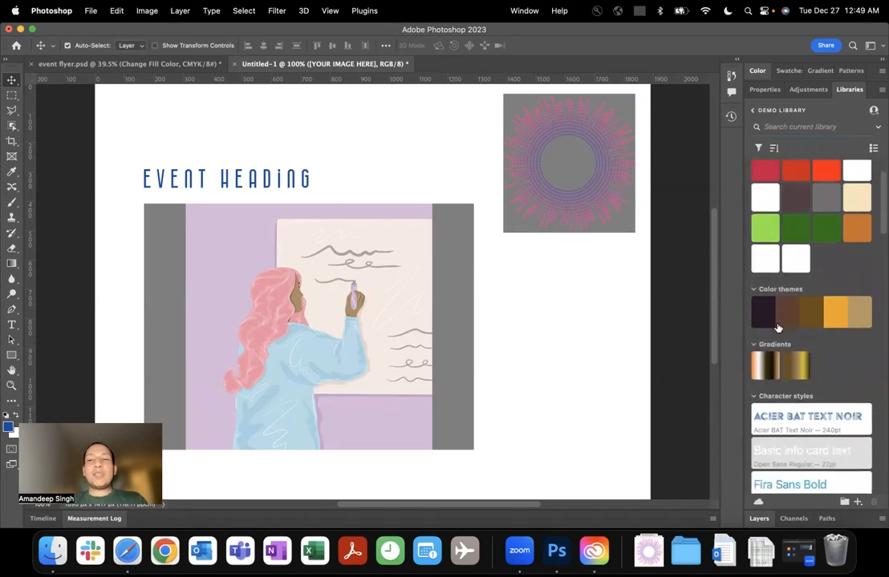
{"action": "scroll", "coordinate": [782, 321], "scroll_direction": "down", "scroll_amount": 5}
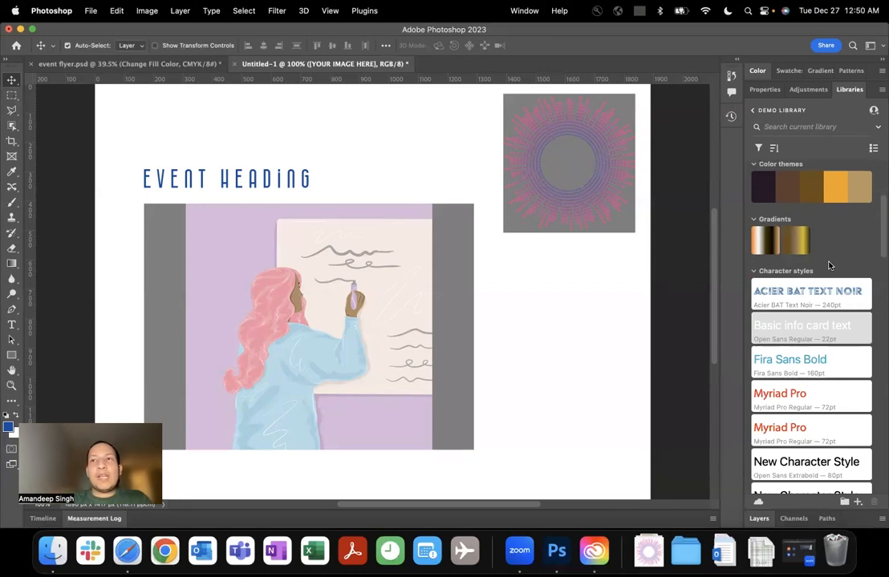
{"action": "scroll", "coordinate": [829, 265], "scroll_direction": "up", "scroll_amount": 5}
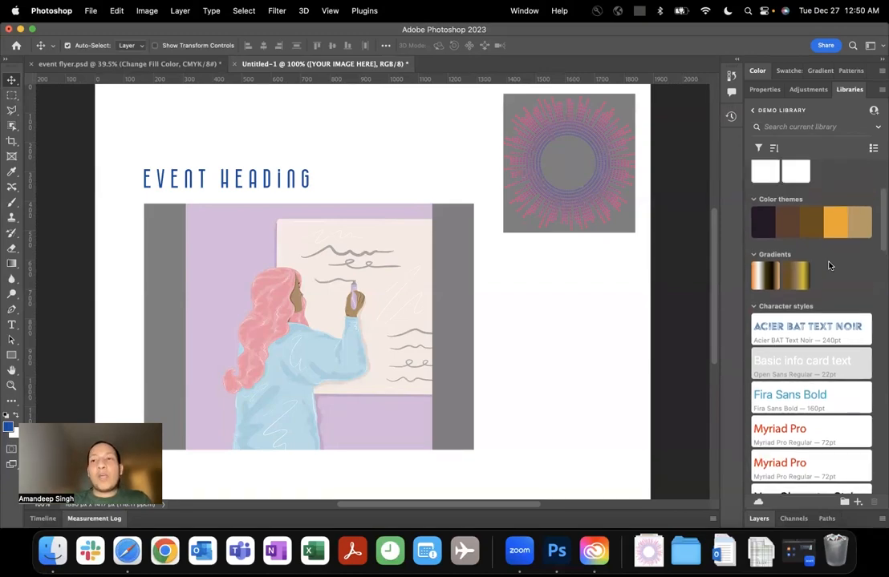
{"action": "left_click", "coordinate": [773, 149]}
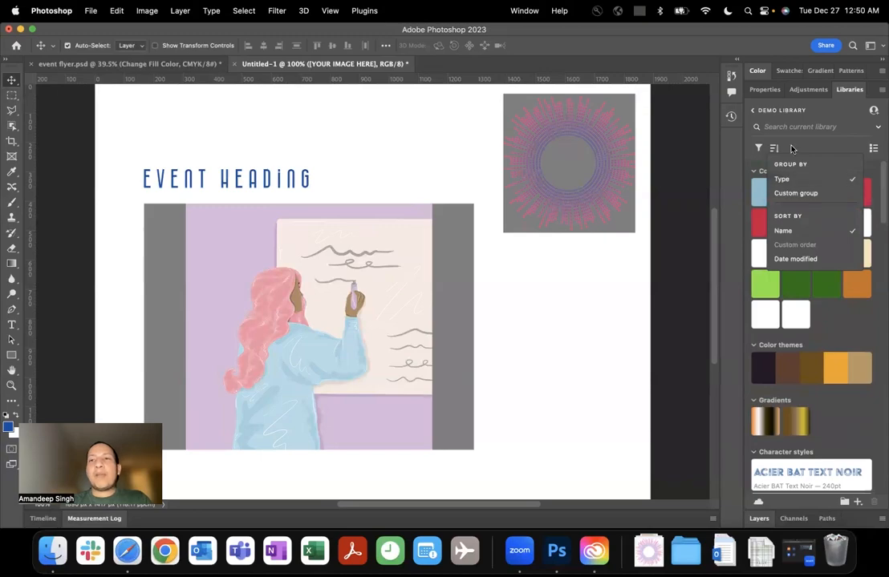
{"action": "left_click", "coordinate": [791, 149]}
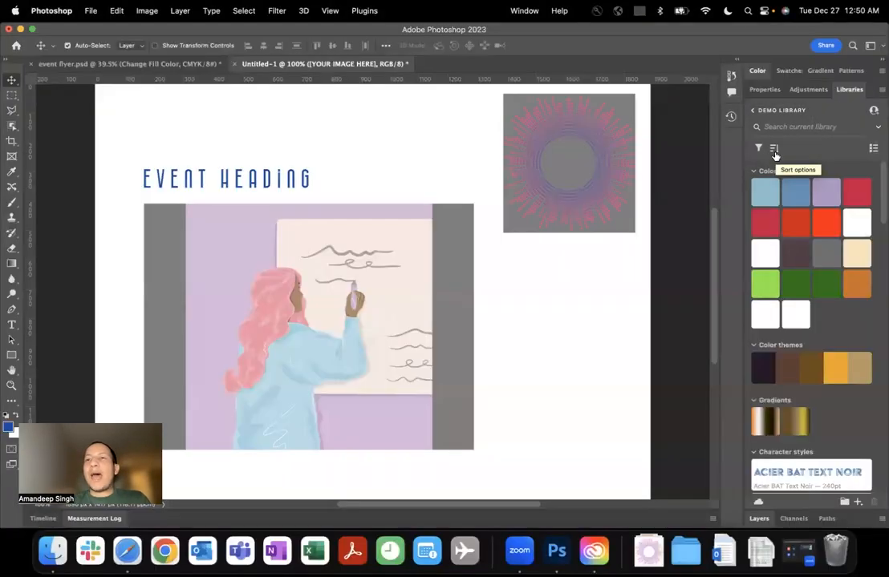
{"action": "left_click", "coordinate": [774, 150]}
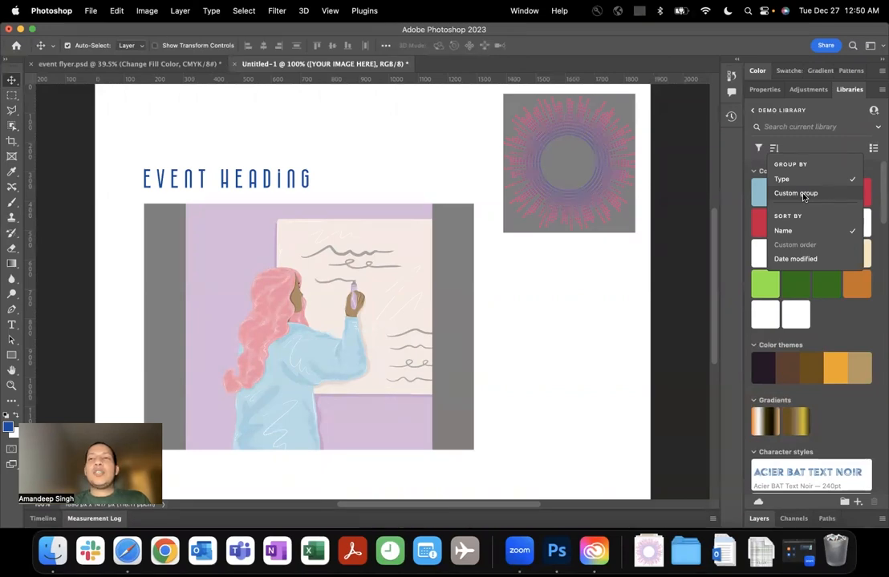
{"action": "left_click", "coordinate": [803, 198]}
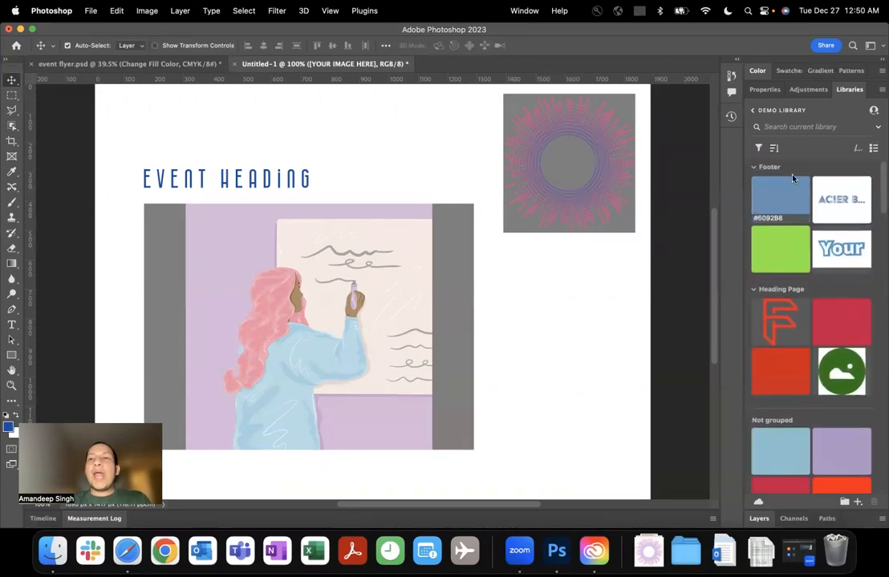
{"action": "scroll", "coordinate": [776, 182], "scroll_direction": "up", "scroll_amount": 1}
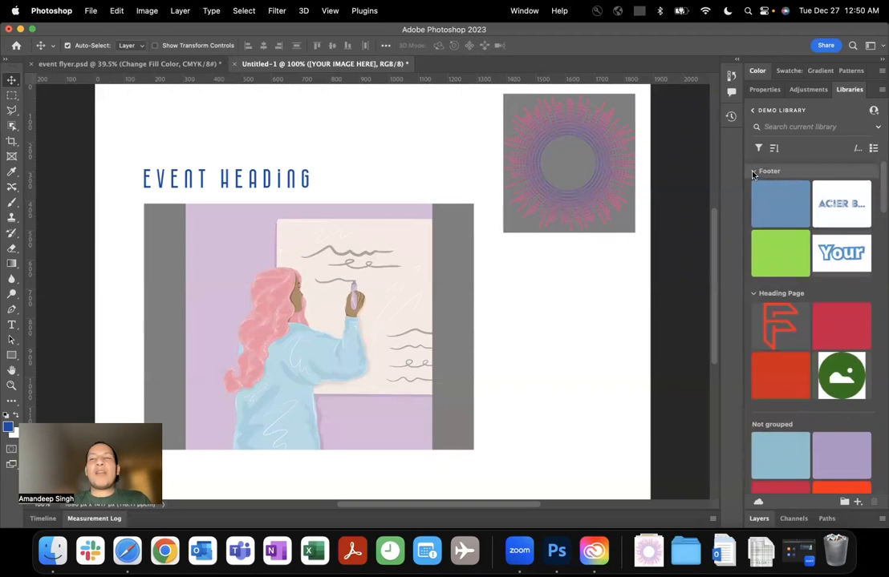
Collapse the Footer group and compare the library's list view with its thumbnail grid, ending on the grid.
{"action": "left_click", "coordinate": [753, 171]}
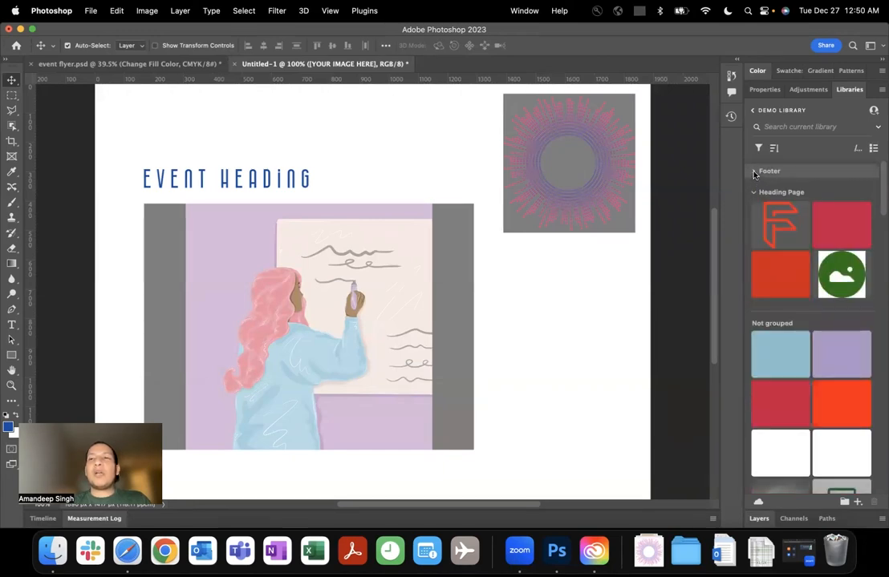
{"action": "left_click", "coordinate": [874, 148]}
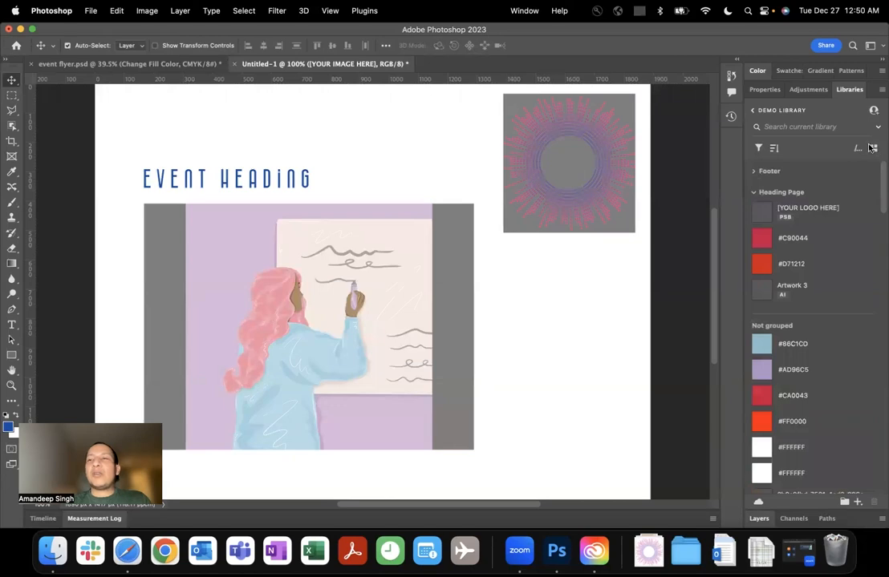
{"action": "left_click", "coordinate": [873, 148]}
{"action": "left_click", "coordinate": [873, 148]}
{"action": "left_click", "coordinate": [874, 148]}
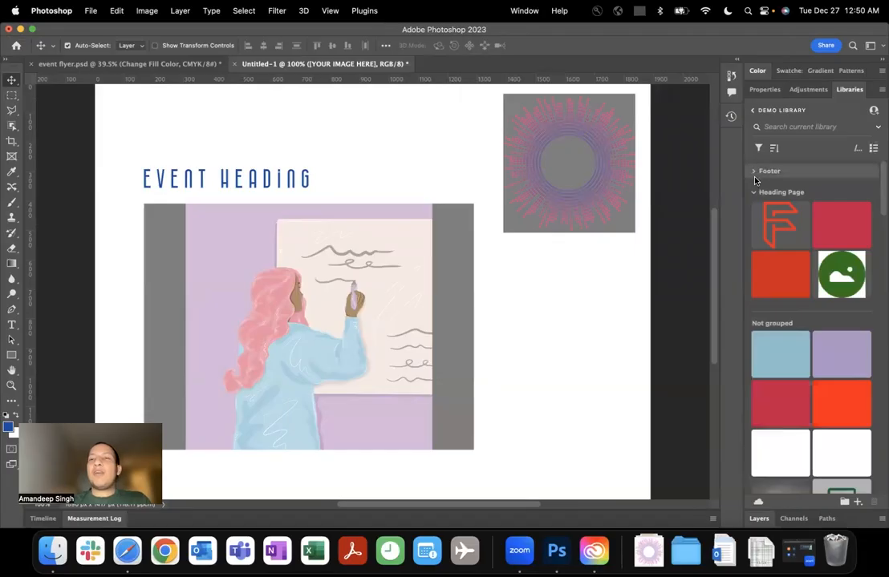
Collapse the Heading Page group, look over the ungrouped assets and check the sorting options again.
{"action": "left_click", "coordinate": [754, 173]}
{"action": "left_click", "coordinate": [754, 173]}
{"action": "left_click", "coordinate": [752, 192]}
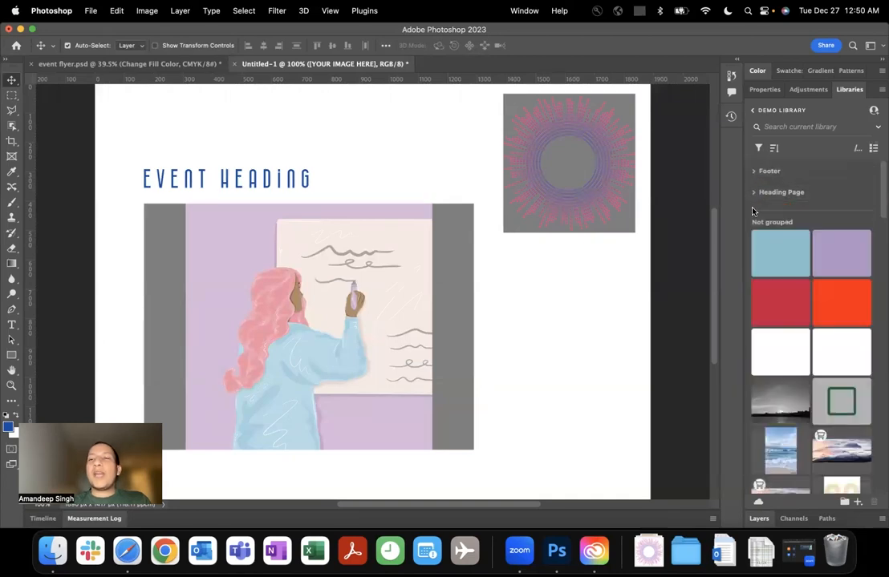
{"action": "scroll", "coordinate": [794, 281], "scroll_direction": "down", "scroll_amount": 2}
{"action": "scroll", "coordinate": [797, 289], "scroll_direction": "down", "scroll_amount": 2}
{"action": "scroll", "coordinate": [796, 289], "scroll_direction": "up", "scroll_amount": 4}
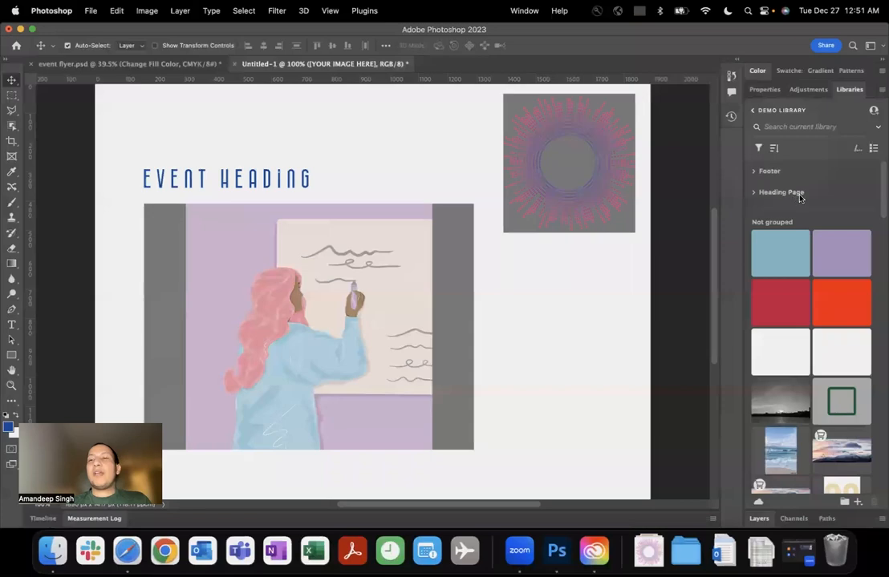
{"action": "left_click", "coordinate": [774, 149]}
{"action": "left_click", "coordinate": [815, 150]}
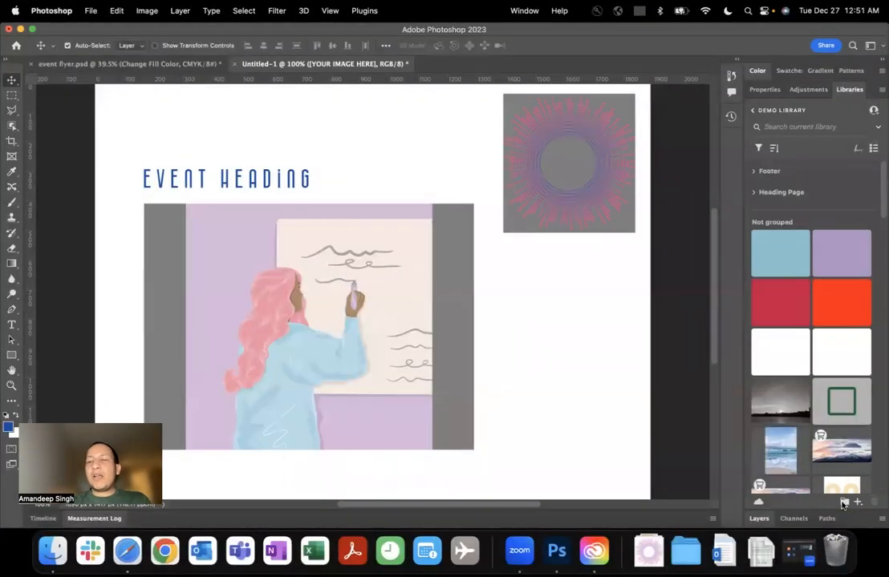
Create a new group named "mobile app sub project" in the Demo library.
{"action": "left_click", "coordinate": [843, 502]}
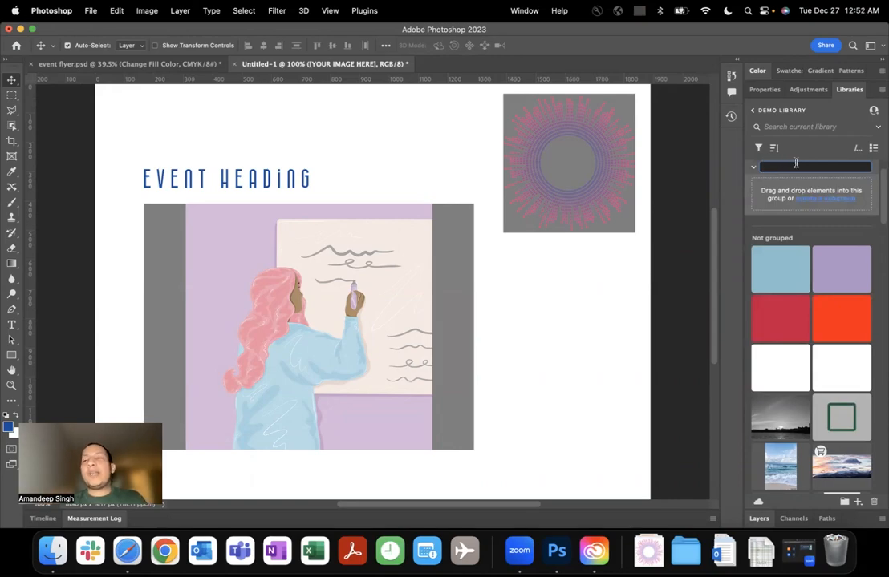
{"action": "type", "text": "mobile "}
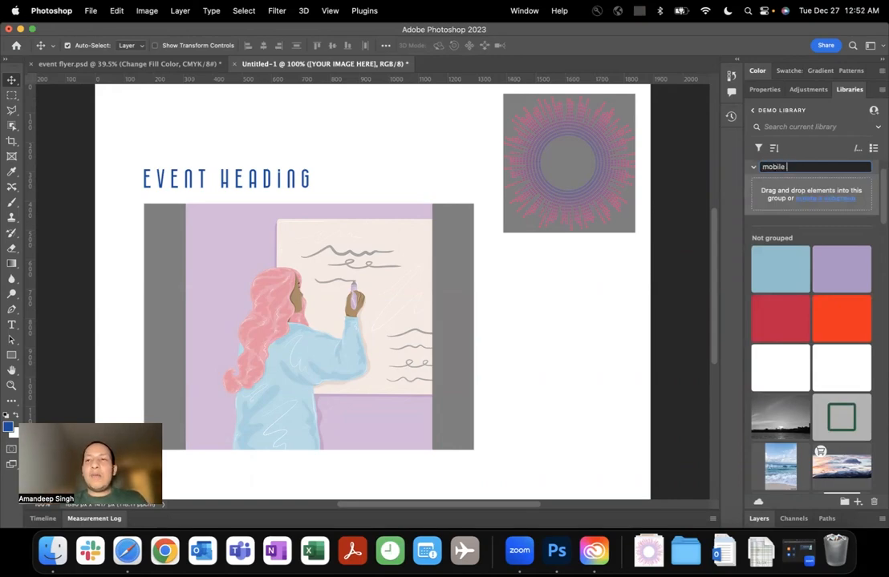
{"action": "type", "text": "app subproject"}
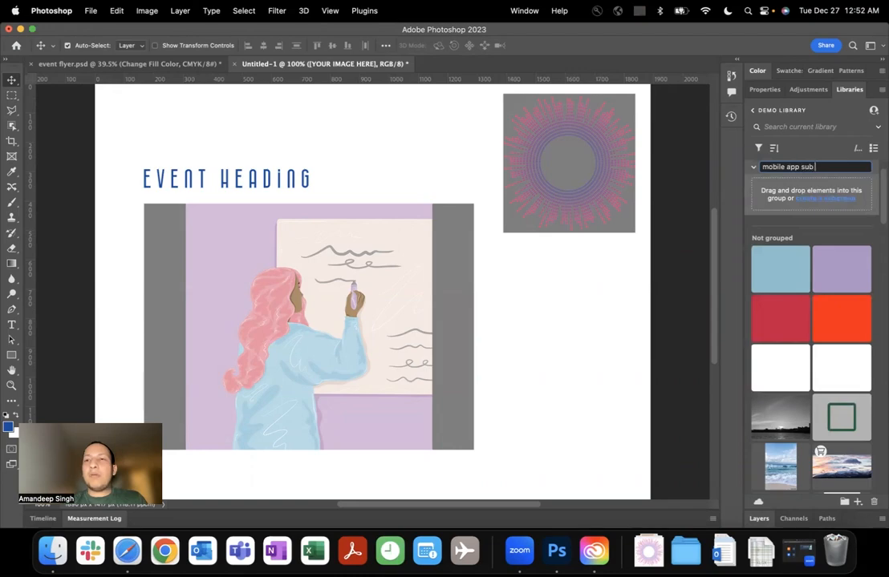
{"action": "key", "text": "Return"}
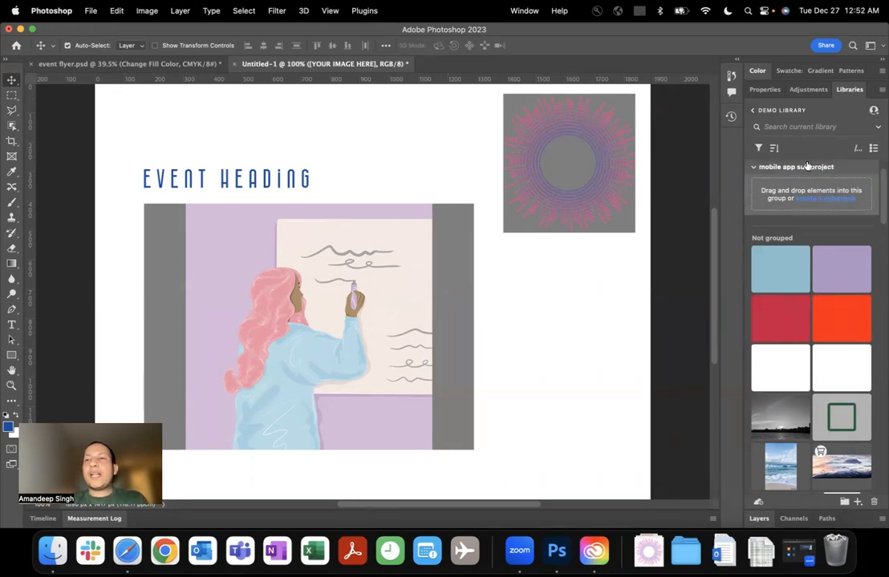
Move the light blue #86C1CD and red #CA0043 colors from the ungrouped assets into the mobile app sub project group.
{"action": "left_click", "coordinate": [754, 168]}
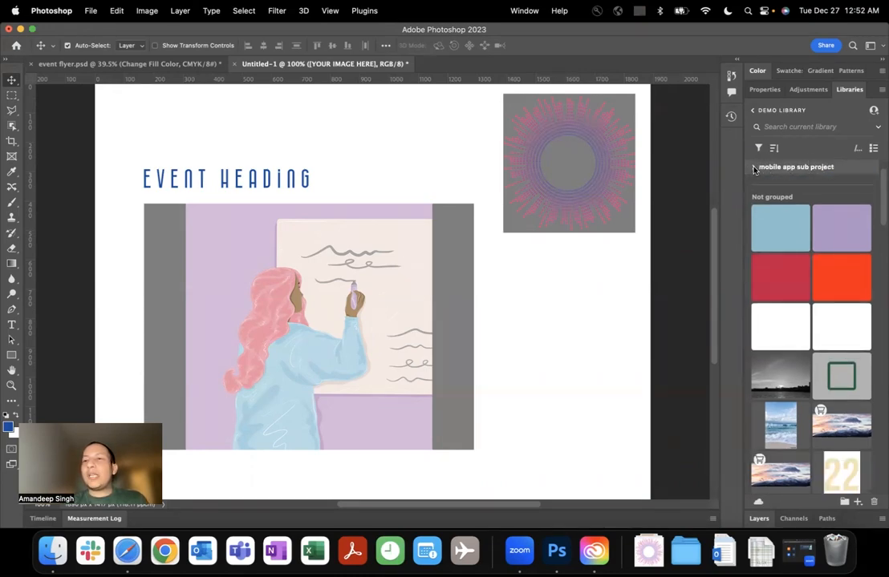
{"action": "mouse_move", "coordinate": [773, 230]}
{"action": "left_mouse_down"}
{"action": "mouse_move", "coordinate": [782, 177]}
{"action": "mouse_move", "coordinate": [778, 217]}
{"action": "left_mouse_up"}
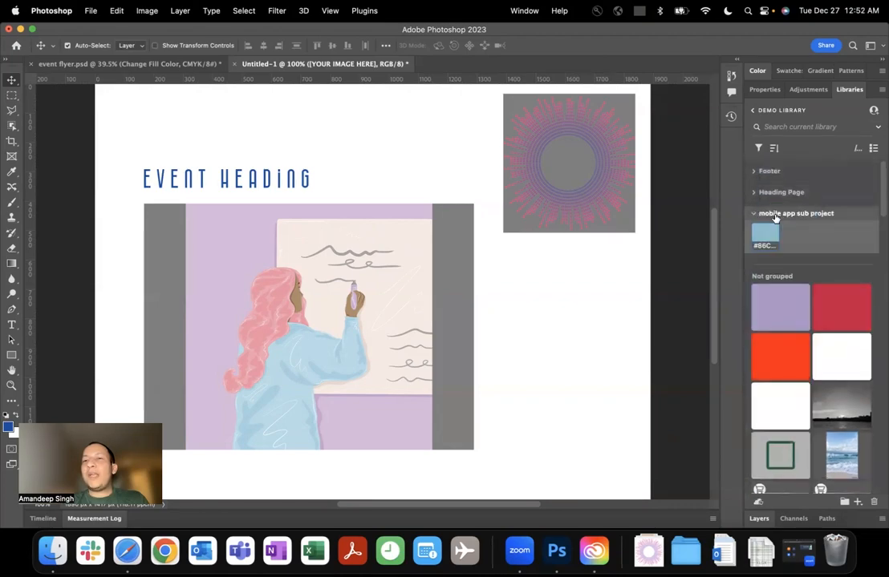
{"action": "left_click_drag", "start_coordinate": [823, 303], "coordinate": [808, 245]}
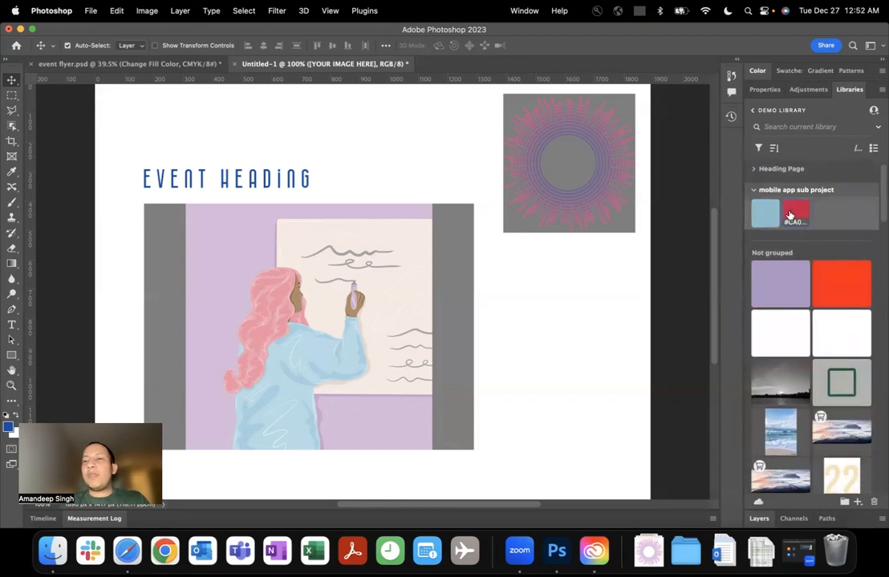
Add the beach image "abc" and the orange, white and black gradient to the mobile app sub project group.
{"action": "scroll", "coordinate": [810, 237], "scroll_direction": "down", "scroll_amount": 2}
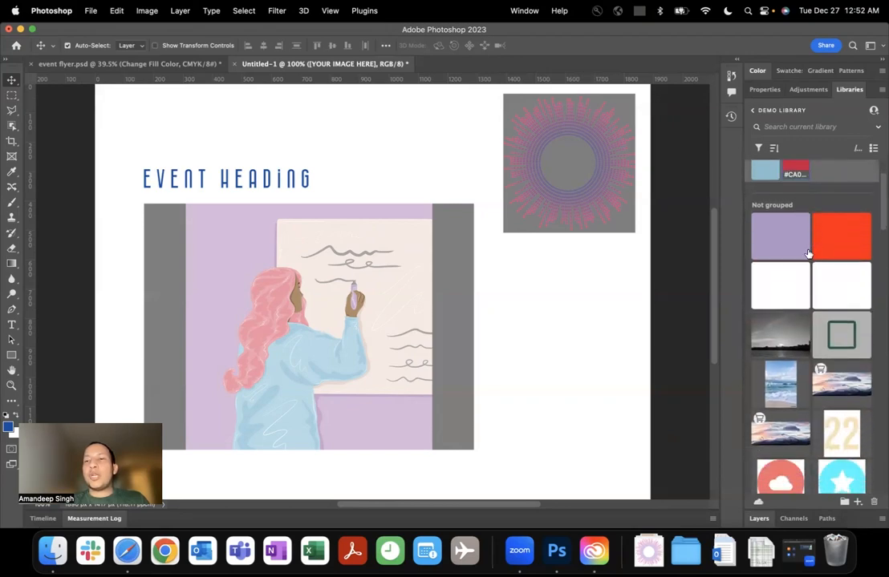
{"action": "left_click_drag", "start_coordinate": [778, 383], "coordinate": [811, 245]}
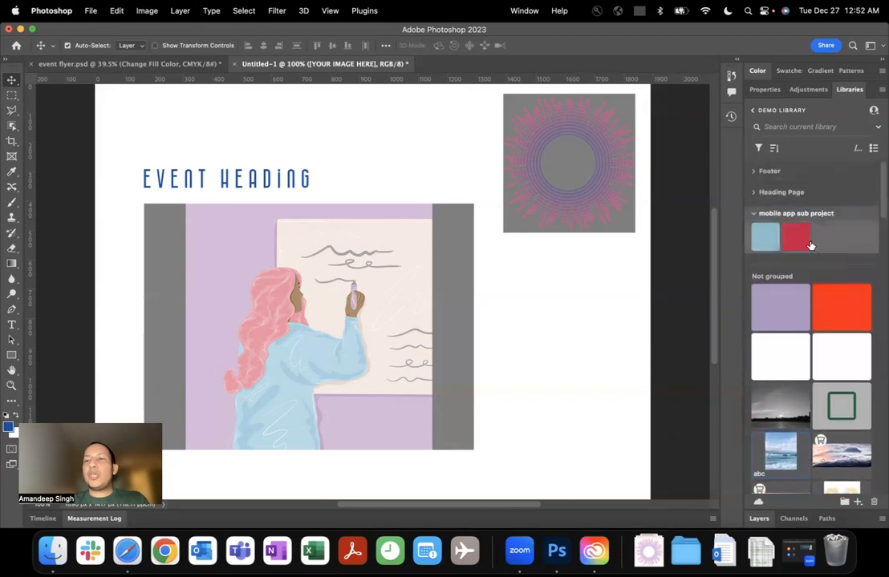
{"action": "scroll", "coordinate": [811, 247], "scroll_direction": "down", "scroll_amount": 3}
{"action": "scroll", "coordinate": [810, 246], "scroll_direction": "up", "scroll_amount": 2}
{"action": "left_click_drag", "start_coordinate": [779, 426], "coordinate": [805, 202]}
{"action": "scroll", "coordinate": [800, 305], "scroll_direction": "down", "scroll_amount": 3}
{"action": "scroll", "coordinate": [799, 305], "scroll_direction": "down", "scroll_amount": 5}
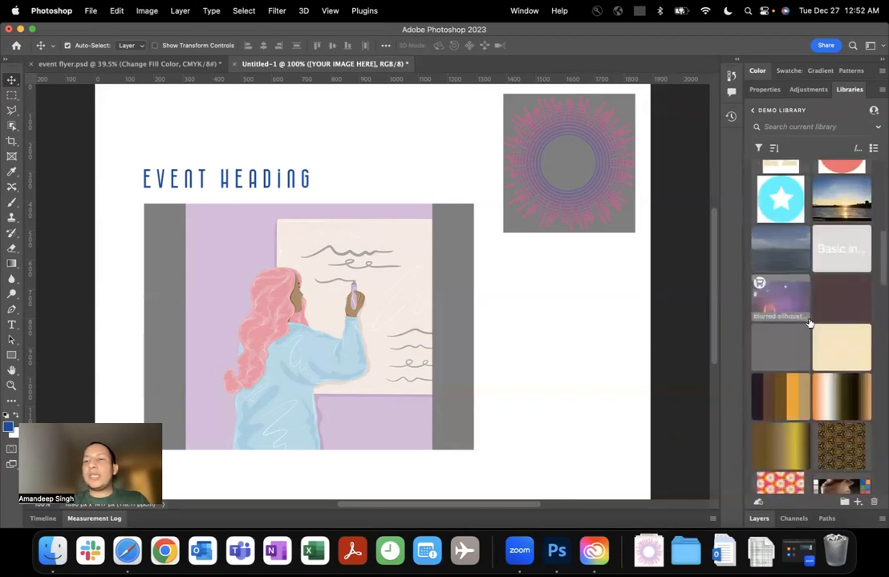
{"action": "left_click_drag", "start_coordinate": [837, 398], "coordinate": [810, 271]}
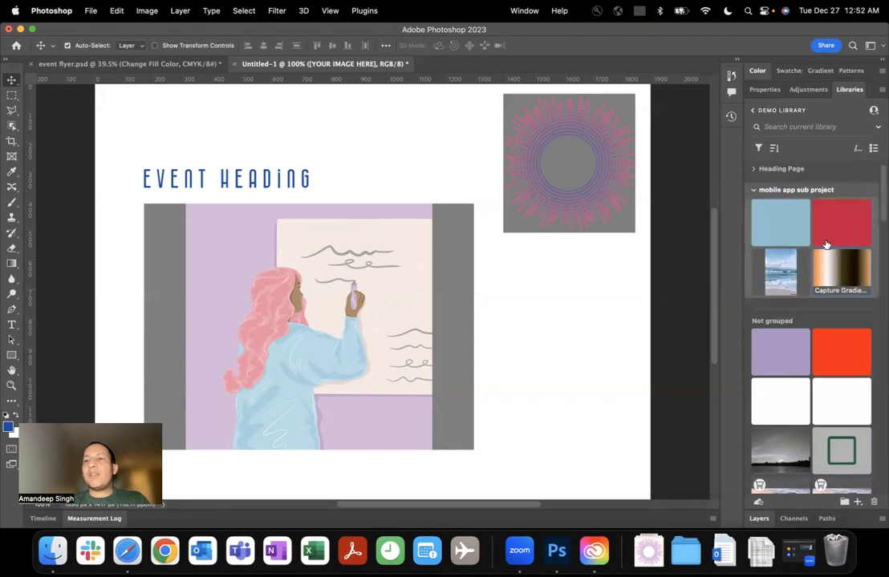
Review the contents of the mobile app sub project and Heading Page groups, leaving both collapsed.
{"action": "left_click", "coordinate": [753, 190]}
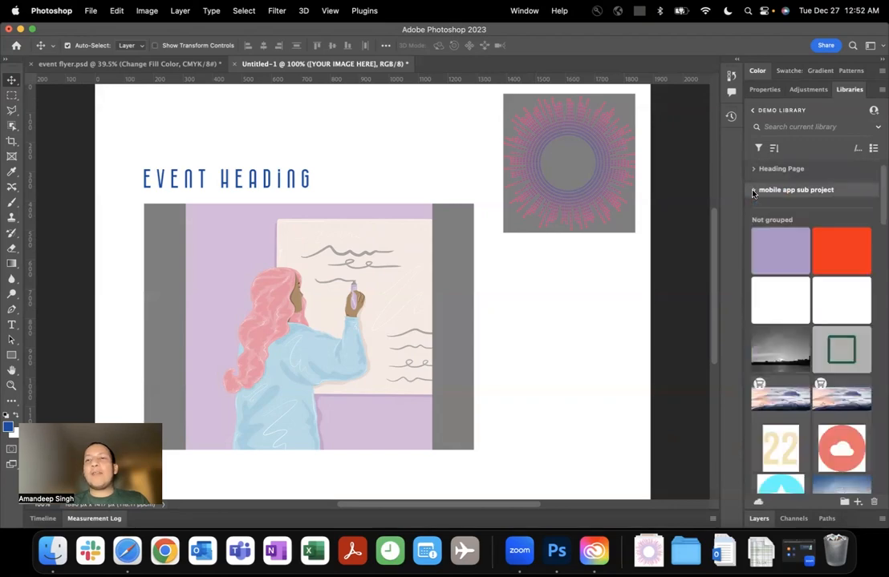
{"action": "left_click", "coordinate": [753, 190]}
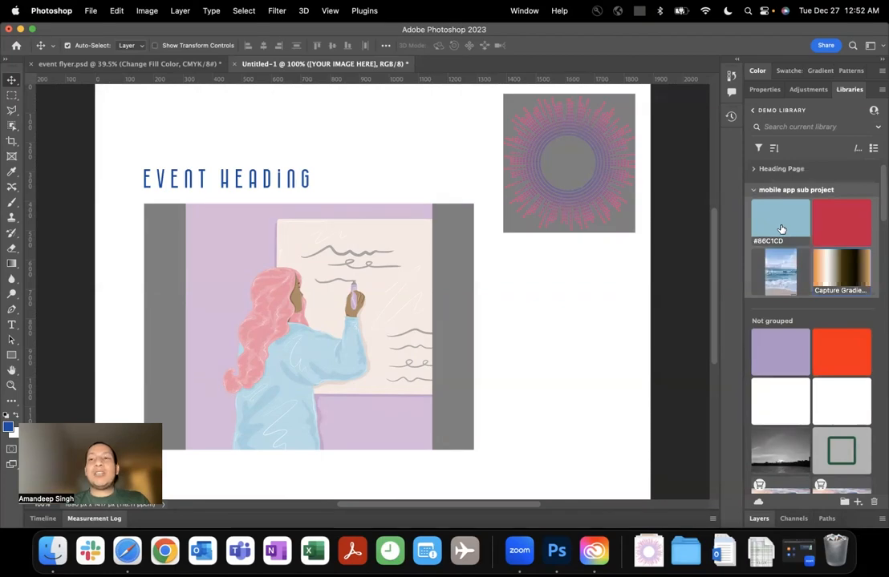
{"action": "left_click", "coordinate": [754, 168]}
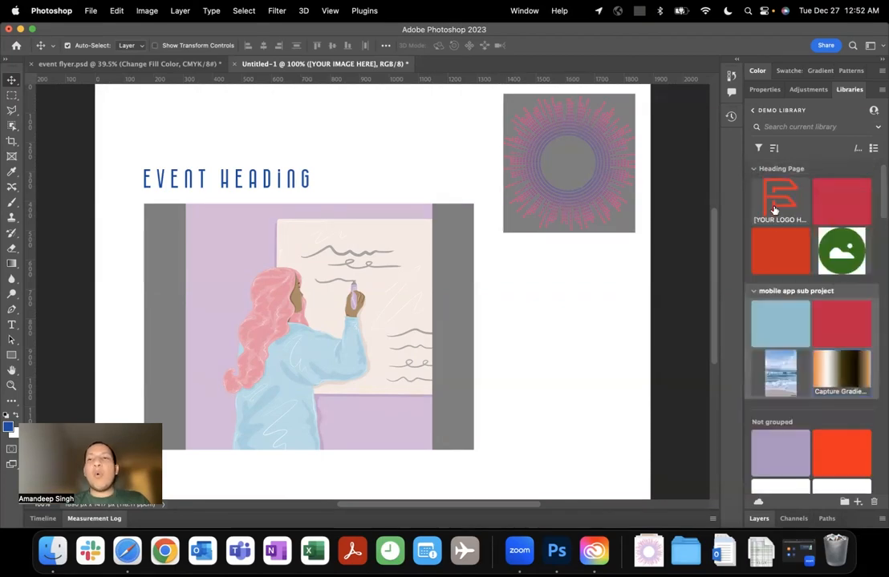
{"action": "left_click", "coordinate": [754, 169]}
{"action": "left_click", "coordinate": [752, 190]}
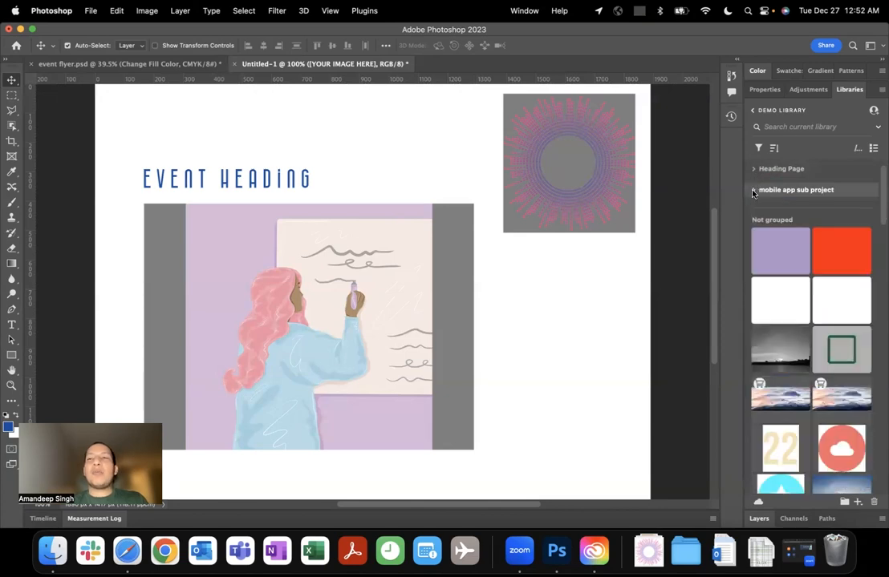
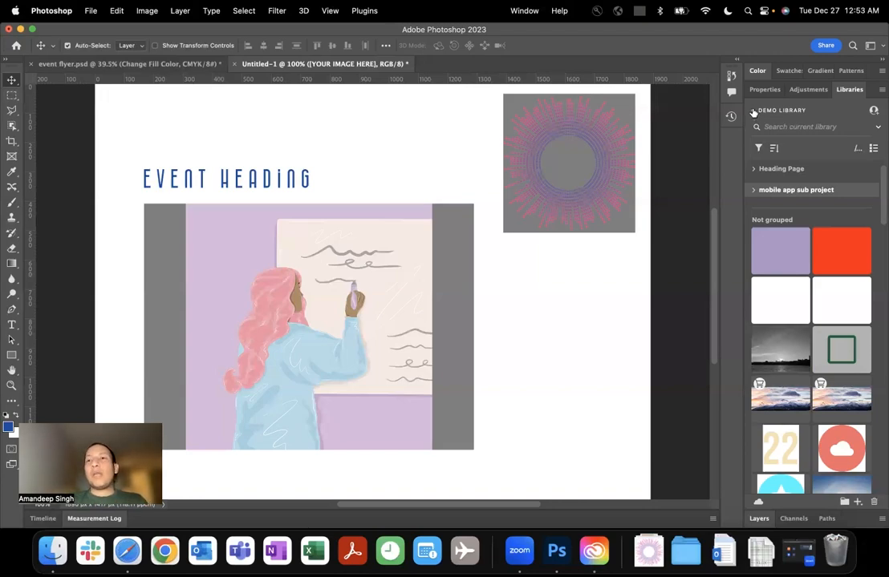
Reopen the Demo library from the library list and group its assets by type.
{"action": "left_click", "coordinate": [754, 112]}
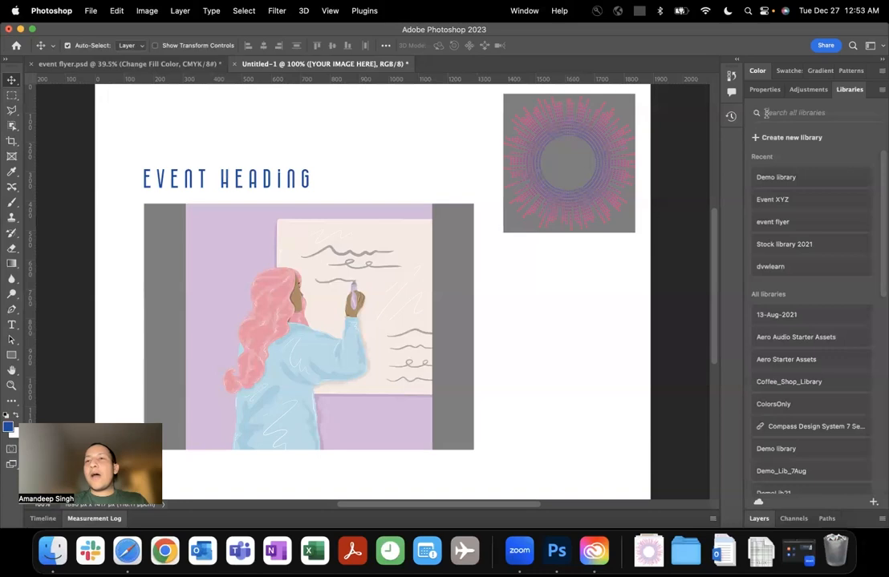
{"action": "left_click", "coordinate": [789, 180]}
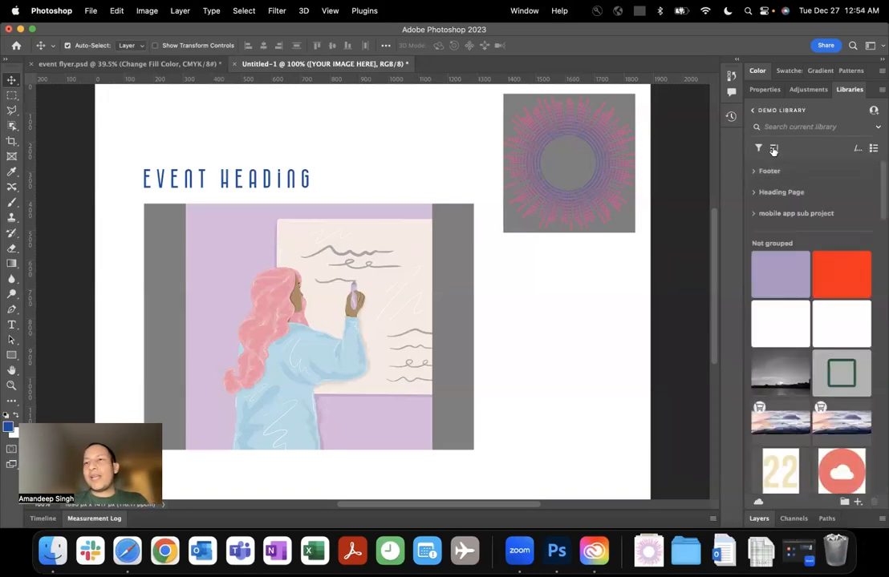
{"action": "left_click", "coordinate": [772, 150]}
{"action": "left_click", "coordinate": [780, 176]}
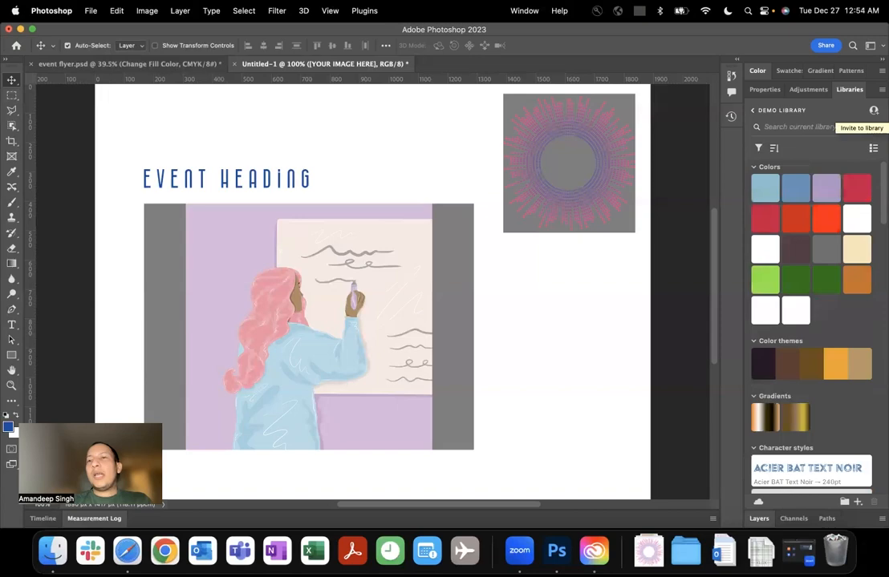
Get a share link for the Demo library and copy it to the clipboard.
{"action": "left_click", "coordinate": [882, 89]}
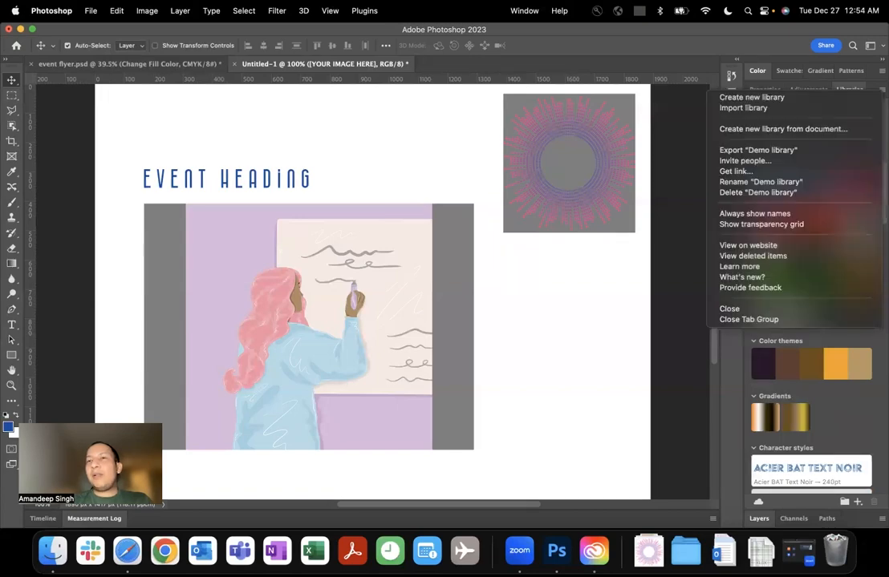
{"action": "key", "text": "Escape"}
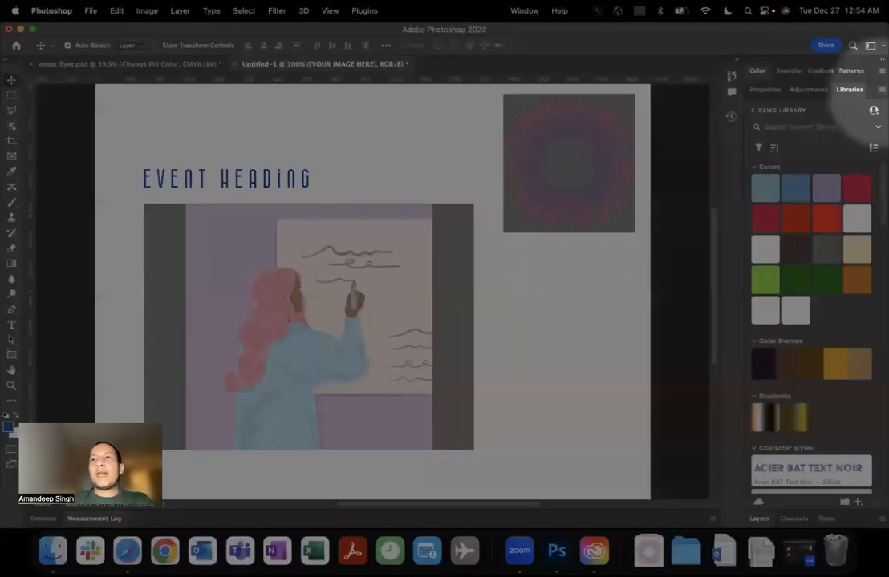
{"action": "left_click", "coordinate": [882, 89]}
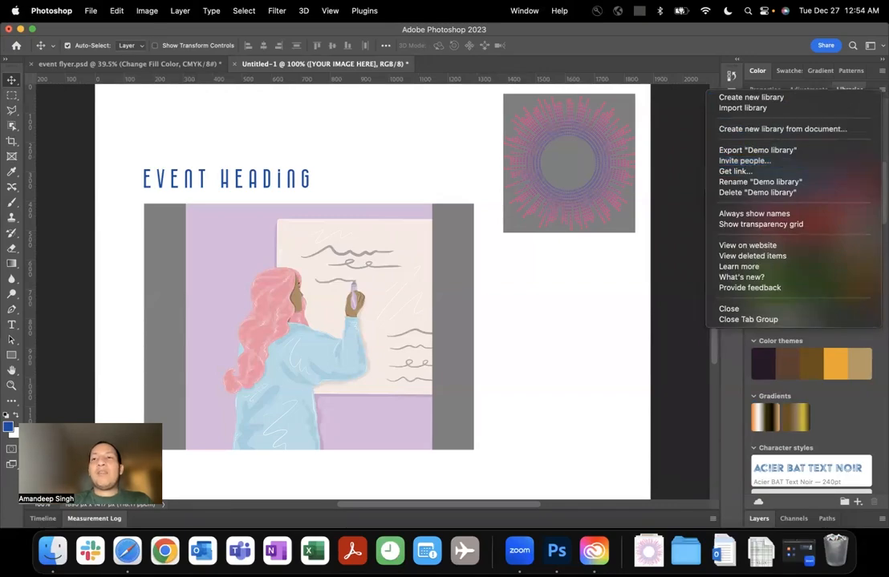
{"action": "key", "text": "Escape"}
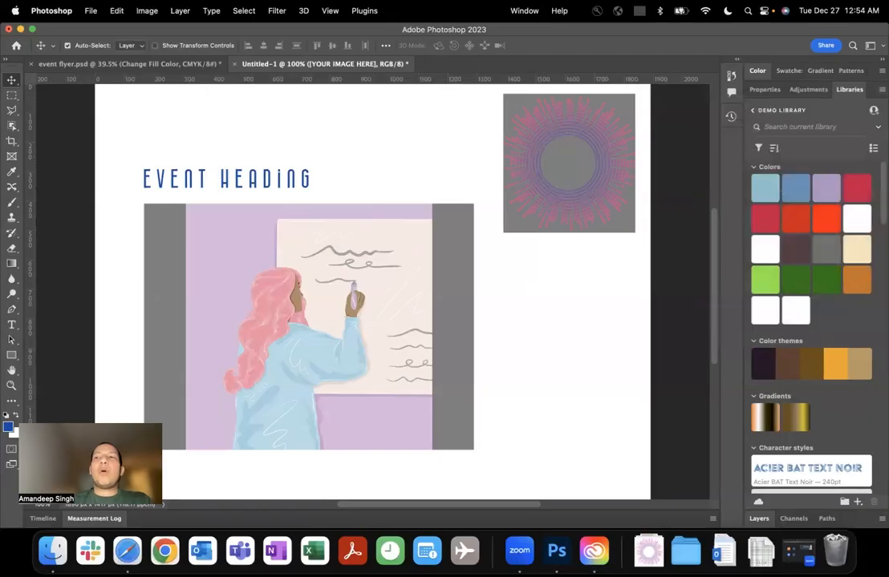
{"action": "left_click", "coordinate": [881, 89]}
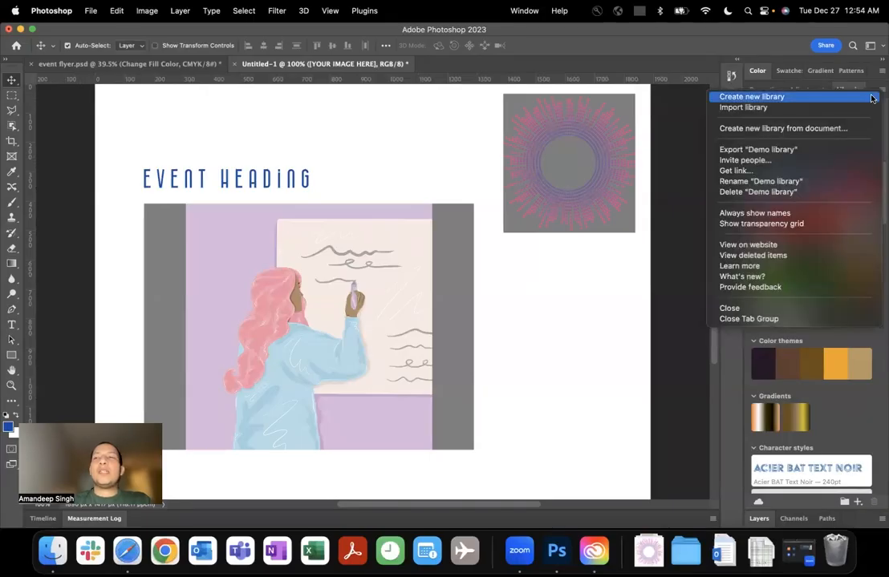
{"action": "left_click", "coordinate": [755, 173]}
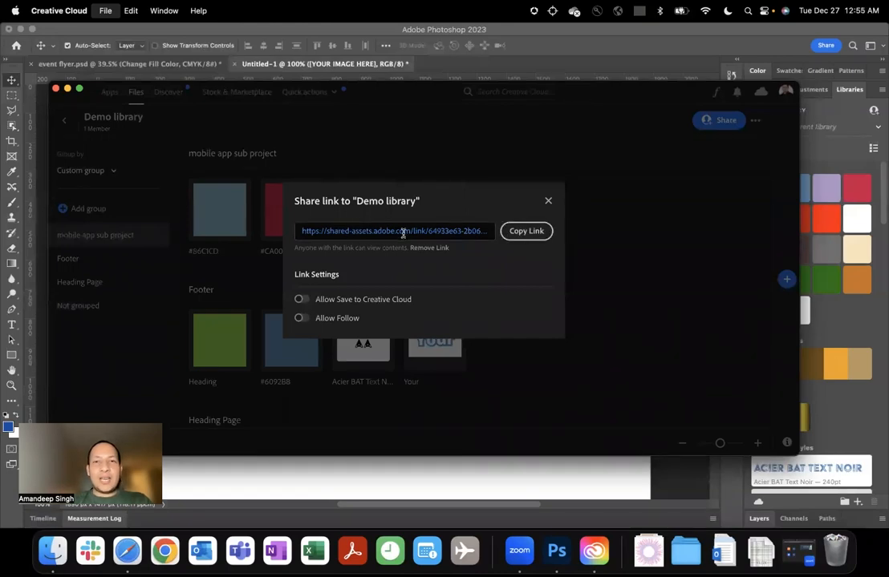
{"action": "left_click", "coordinate": [537, 234]}
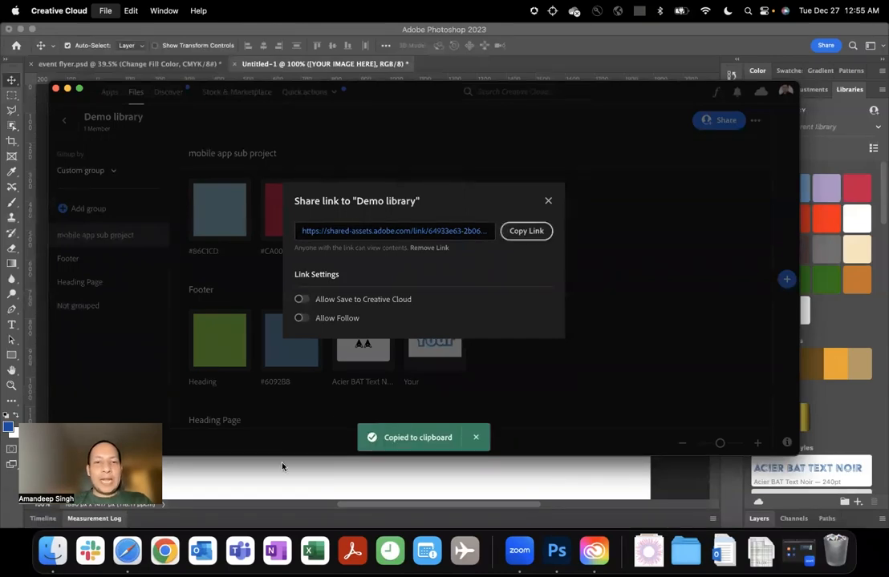
Switch to Safari, open the copied Demo library link in a new private window and enable all cookies.
{"action": "left_click", "coordinate": [126, 551]}
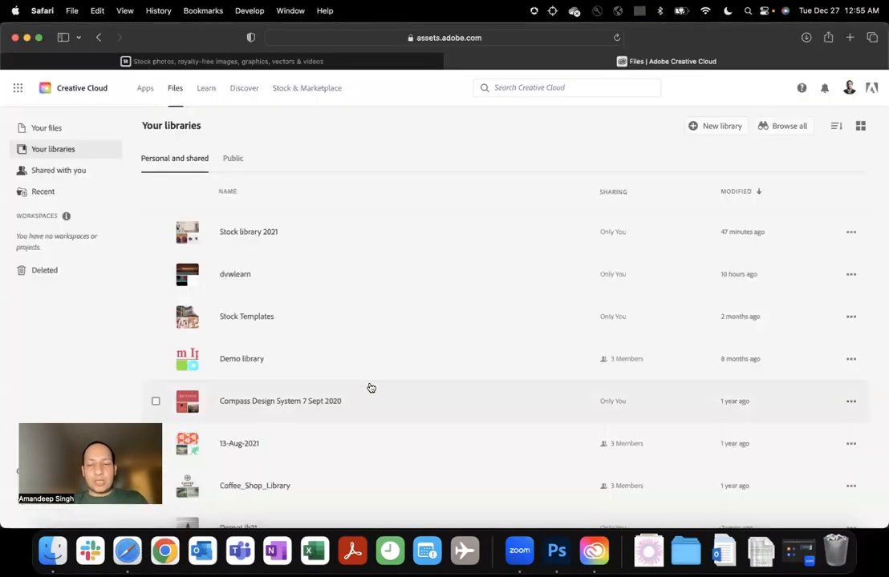
{"action": "key", "text": "super+shift+n"}
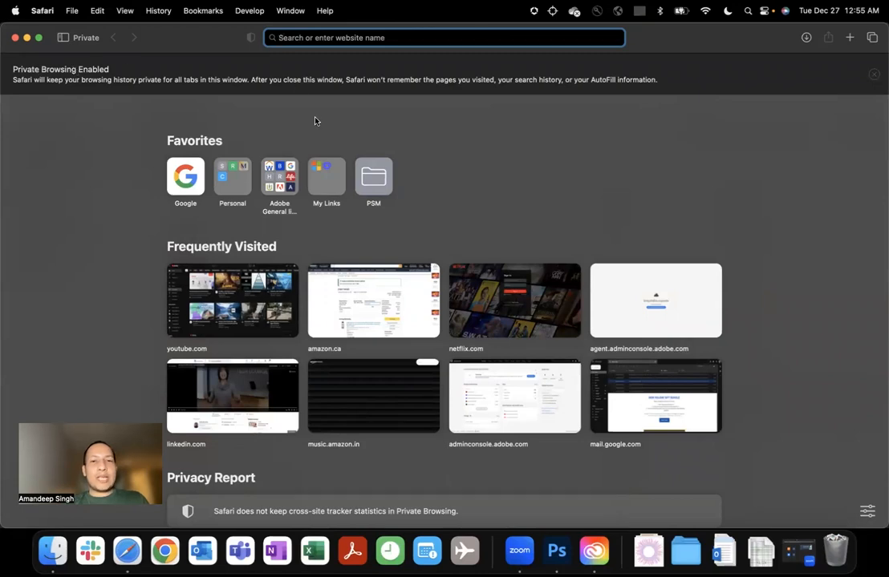
{"action": "key", "text": "super+v"}
{"action": "key", "text": "Return"}
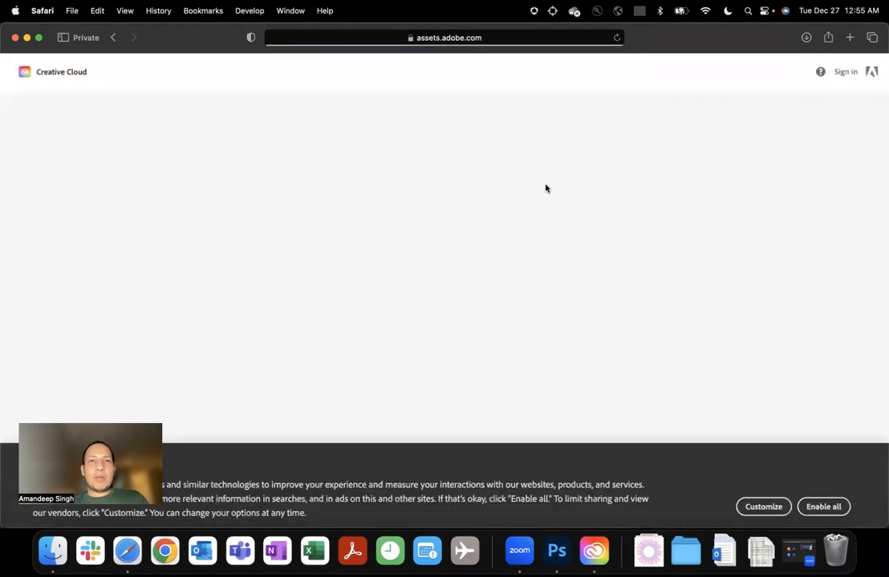
{"action": "left_click", "coordinate": [820, 510]}
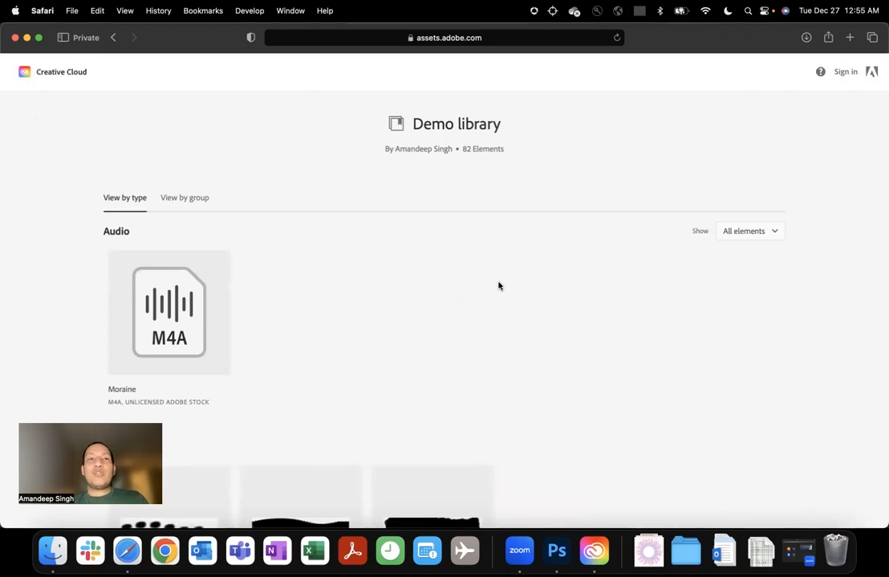
Browse the shared Demo library and examine the font family, size and color of the Times New Romannull character style.
{"action": "scroll", "coordinate": [498, 286], "scroll_direction": "down", "scroll_amount": 5}
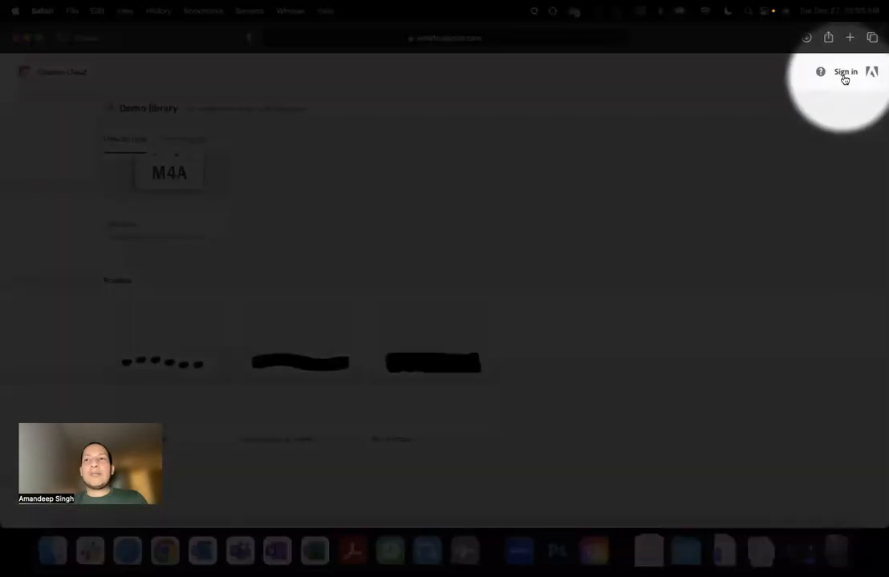
{"action": "scroll", "coordinate": [415, 246], "scroll_direction": "down", "scroll_amount": 4}
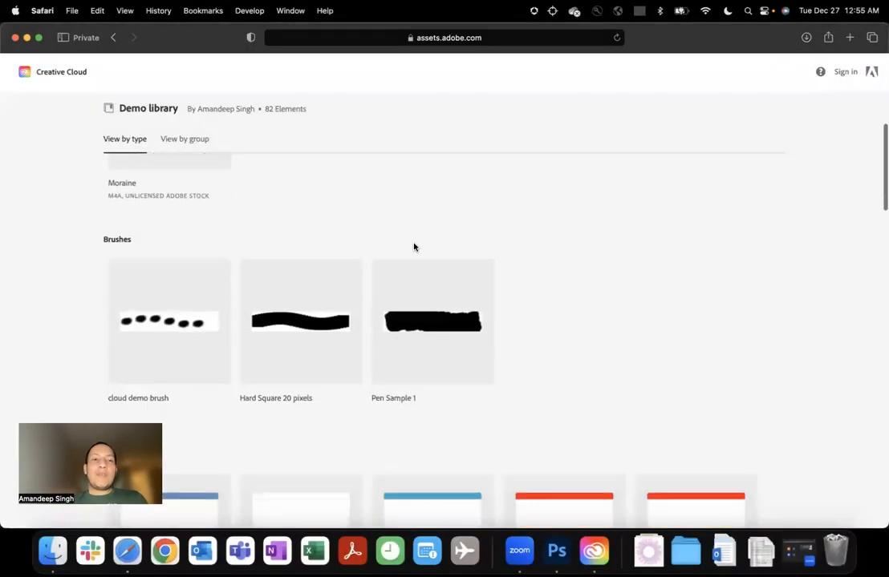
{"action": "scroll", "coordinate": [415, 247], "scroll_direction": "down", "scroll_amount": 5}
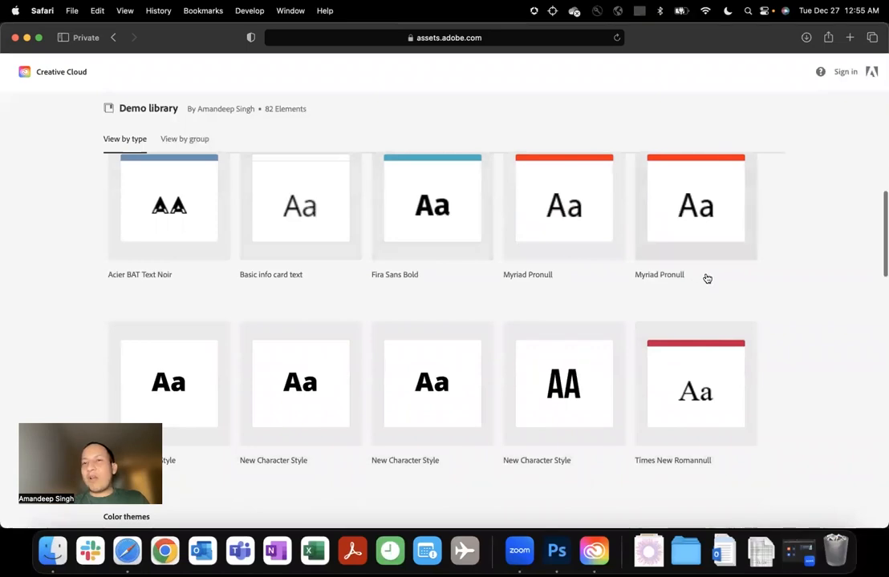
{"action": "scroll", "coordinate": [710, 279], "scroll_direction": "down", "scroll_amount": 3}
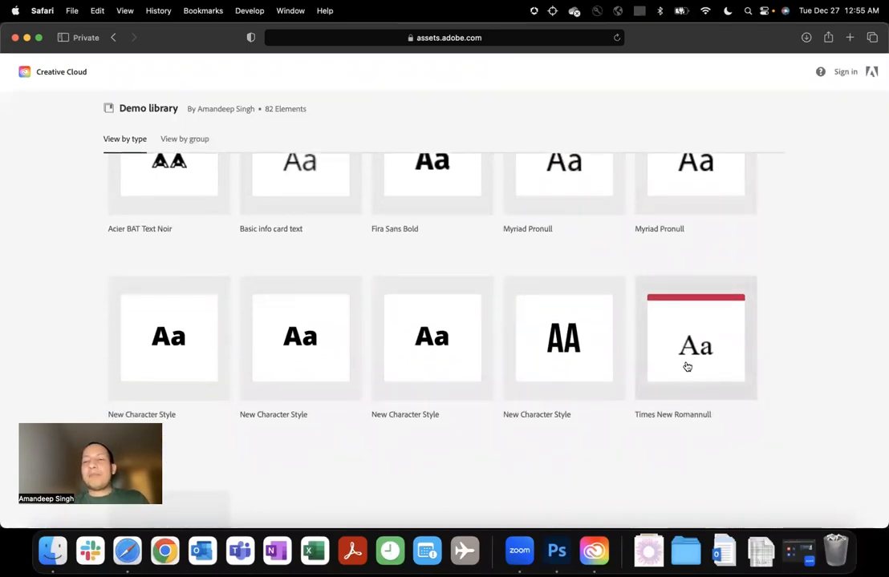
{"action": "left_click", "coordinate": [686, 366]}
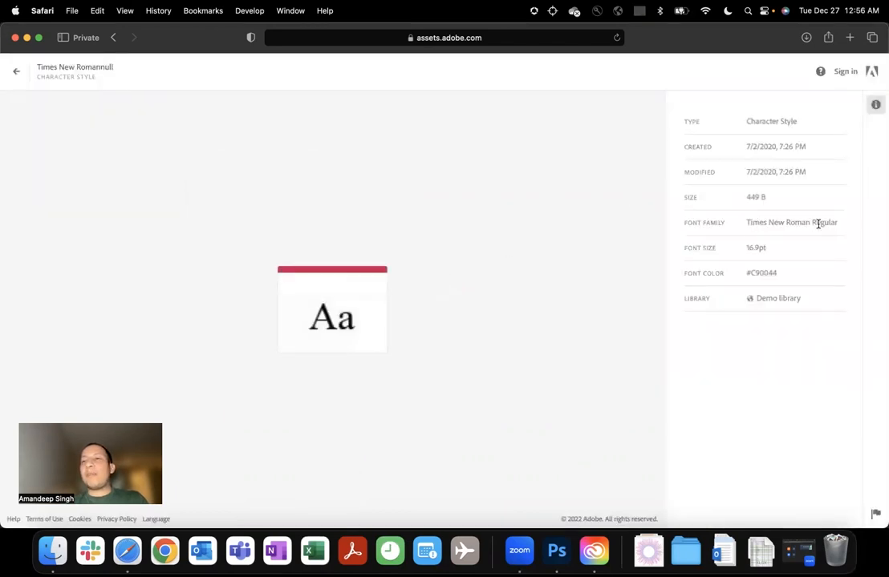
{"action": "left_click_drag", "start_coordinate": [818, 224], "coordinate": [756, 225]}
{"action": "left_click", "coordinate": [761, 197]}
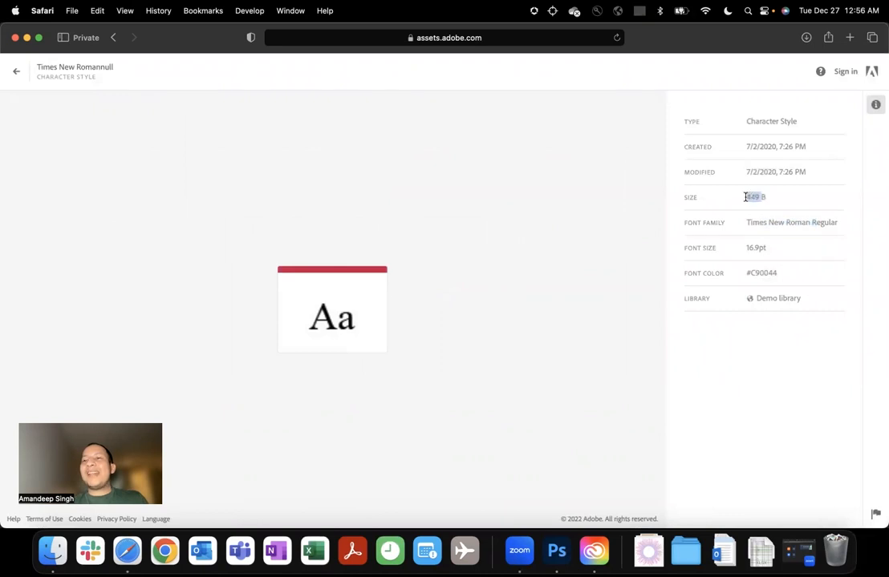
{"action": "left_click_drag", "start_coordinate": [764, 246], "coordinate": [737, 250]}
{"action": "triple_click", "coordinate": [757, 274]}
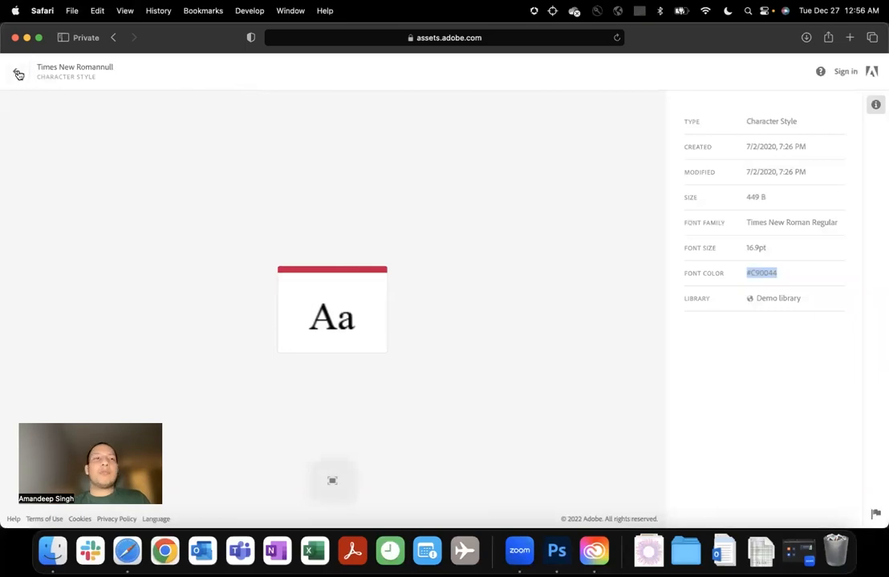
Return to the shared library's assets and examine the hex and RGB values of the Button Fill color.
{"action": "left_click", "coordinate": [16, 71]}
{"action": "scroll", "coordinate": [449, 281], "scroll_direction": "down", "scroll_amount": 4}
{"action": "scroll", "coordinate": [452, 281], "scroll_direction": "down", "scroll_amount": 10}
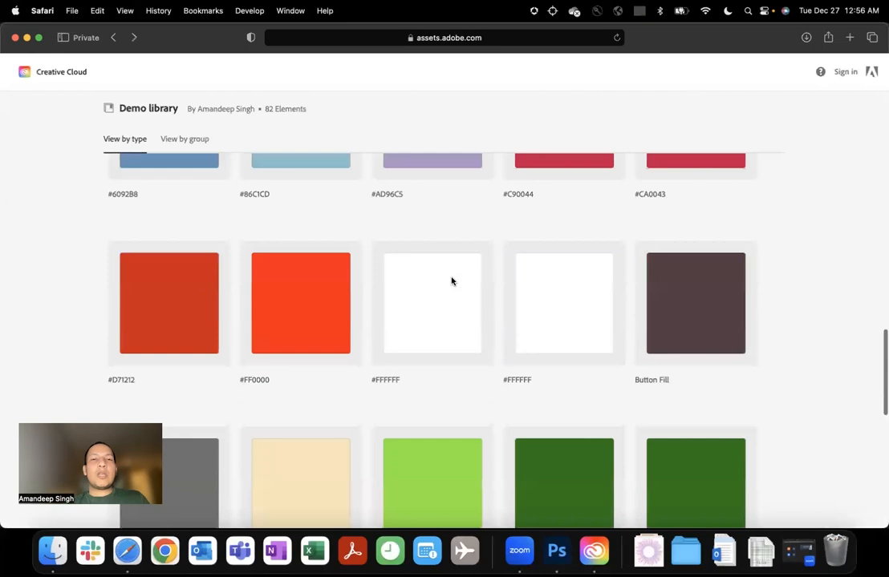
{"action": "scroll", "coordinate": [284, 243], "scroll_direction": "up", "scroll_amount": 3}
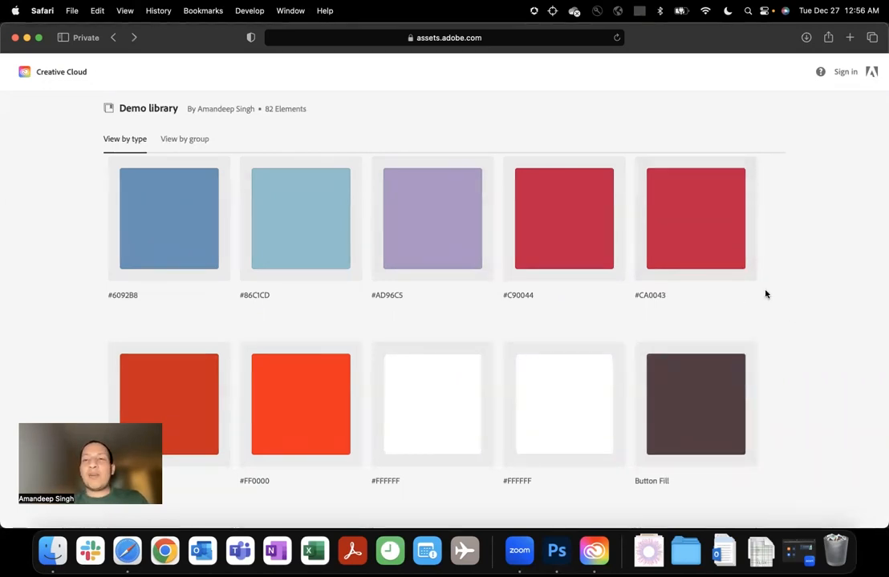
{"action": "scroll", "coordinate": [765, 295], "scroll_direction": "down", "scroll_amount": 6}
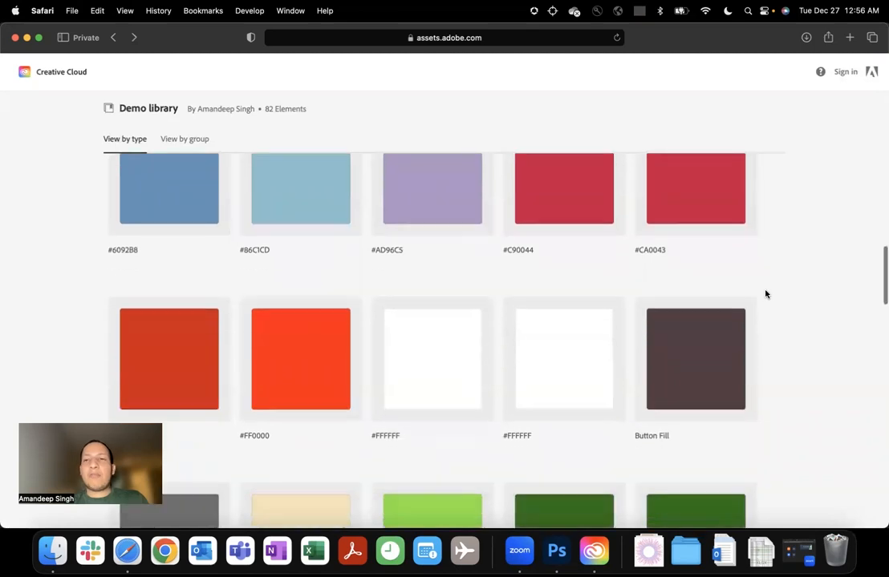
{"action": "scroll", "coordinate": [766, 294], "scroll_direction": "up", "scroll_amount": 2}
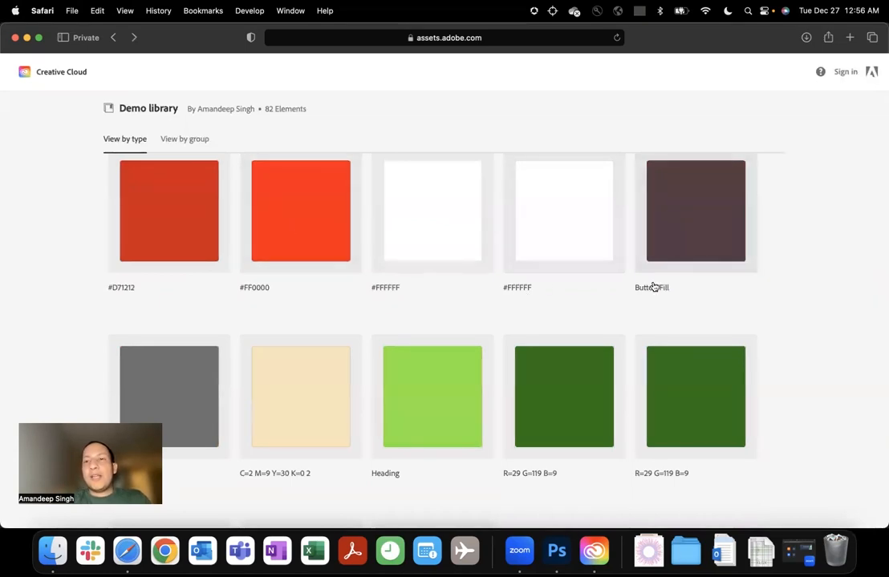
{"action": "key", "text": "F1"}
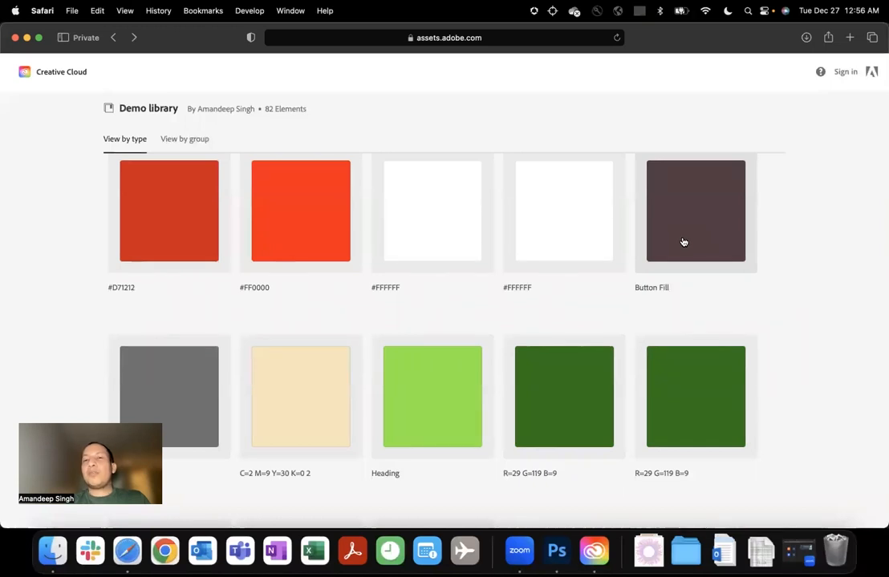
{"action": "left_click", "coordinate": [684, 242]}
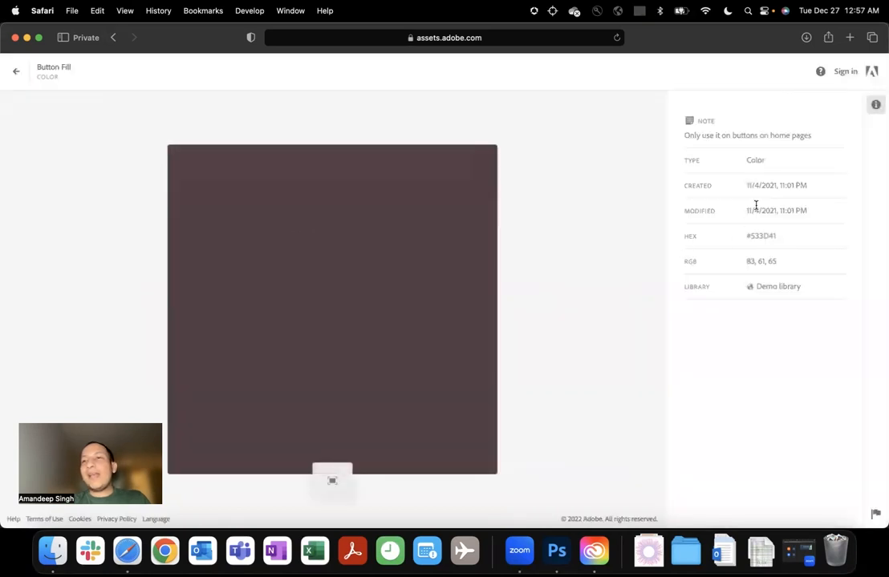
{"action": "left_click_drag", "start_coordinate": [775, 235], "coordinate": [729, 240]}
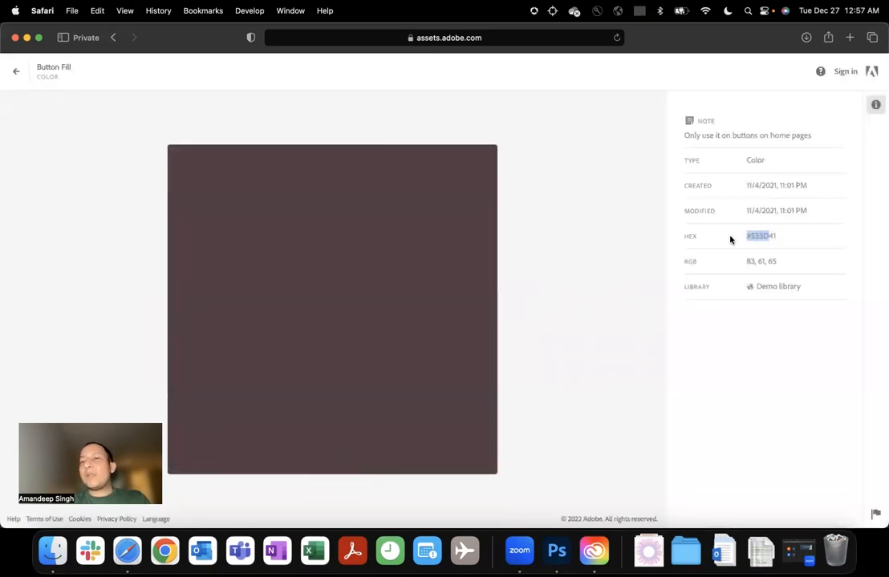
{"action": "left_click_drag", "start_coordinate": [776, 262], "coordinate": [753, 261]}
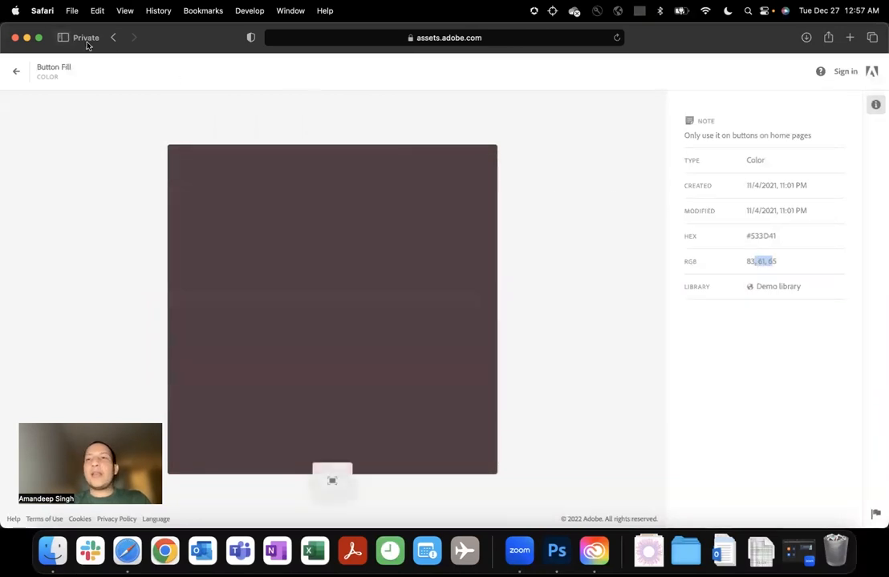
Read the usage note attached to the Button Fill color.
{"action": "left_click_drag", "start_coordinate": [688, 136], "coordinate": [804, 141]}
{"action": "left_click", "coordinate": [739, 145]}
{"action": "mouse_move", "coordinate": [686, 136]}
{"action": "left_mouse_down"}
{"action": "mouse_move", "coordinate": [812, 138]}
{"action": "mouse_move", "coordinate": [680, 139]}
{"action": "left_mouse_up"}
{"action": "left_click", "coordinate": [805, 136]}
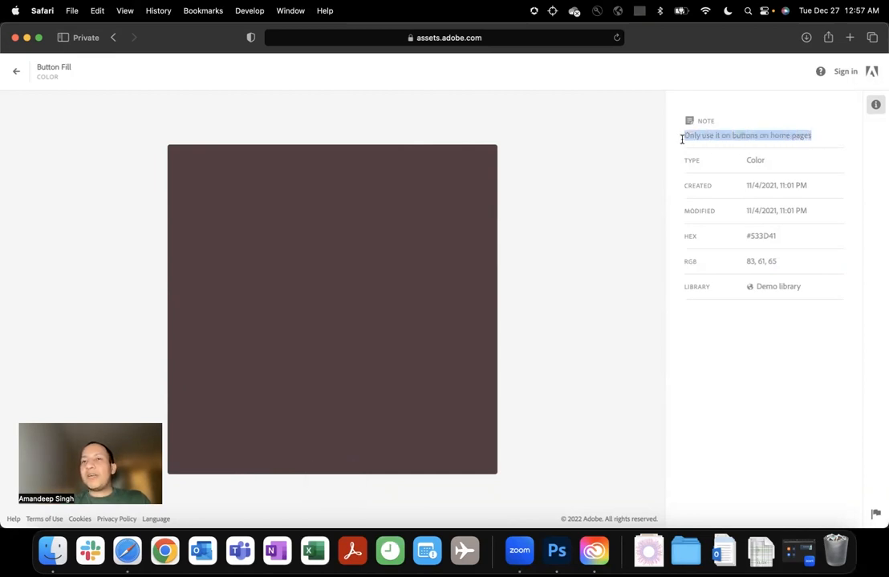
Return to the shared Demo library and examine the details of the brick-wall poster mockup graphic named Frame.
{"action": "left_click", "coordinate": [114, 38]}
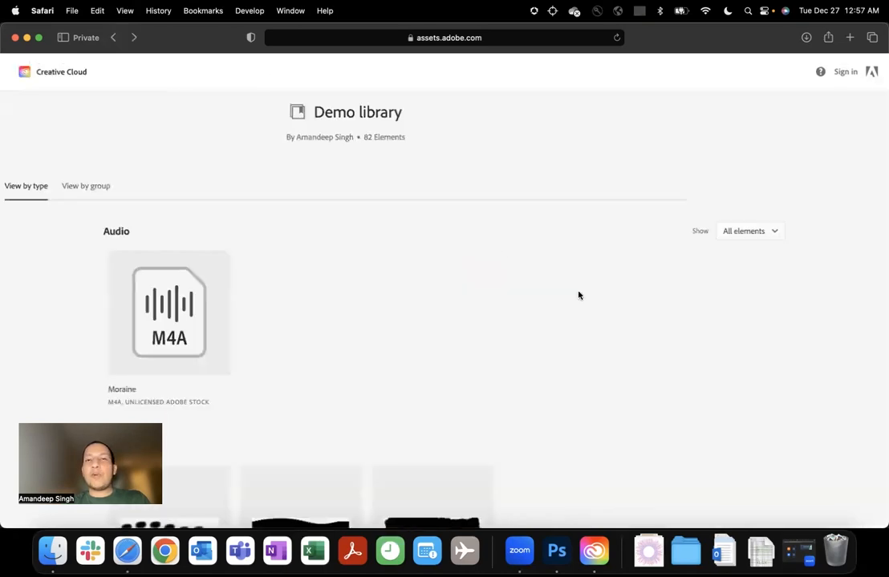
{"action": "scroll", "coordinate": [578, 294], "scroll_direction": "down", "scroll_amount": 20}
{"action": "scroll", "coordinate": [579, 295], "scroll_direction": "up", "scroll_amount": 10}
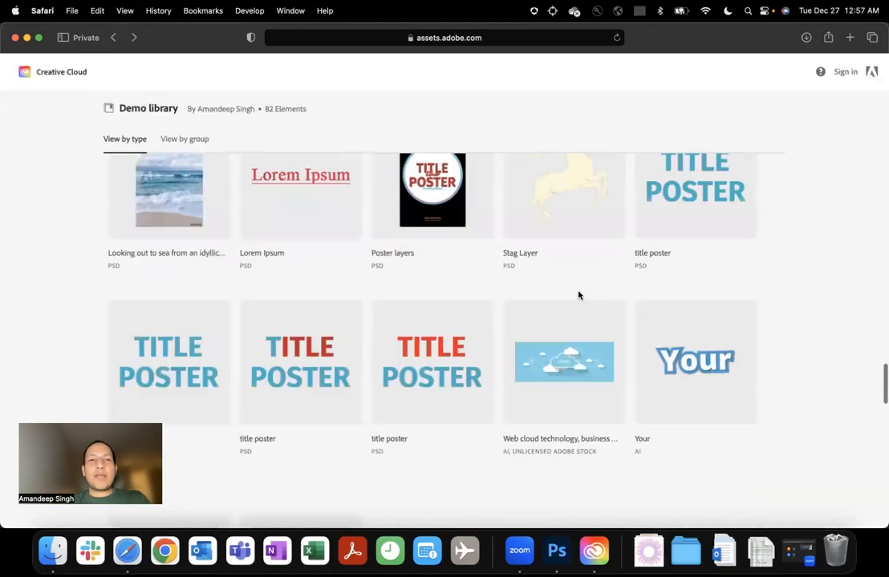
{"action": "scroll", "coordinate": [578, 295], "scroll_direction": "up", "scroll_amount": 1}
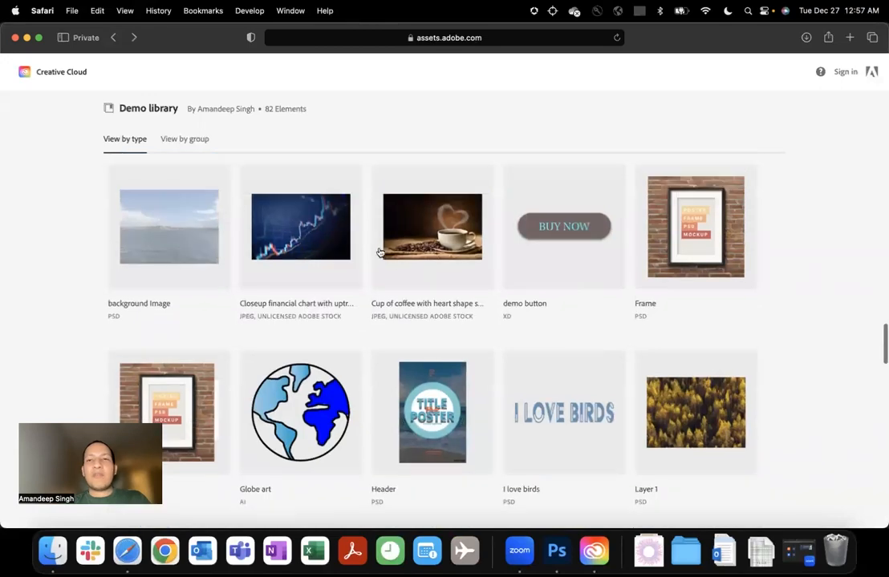
{"action": "left_click", "coordinate": [690, 212]}
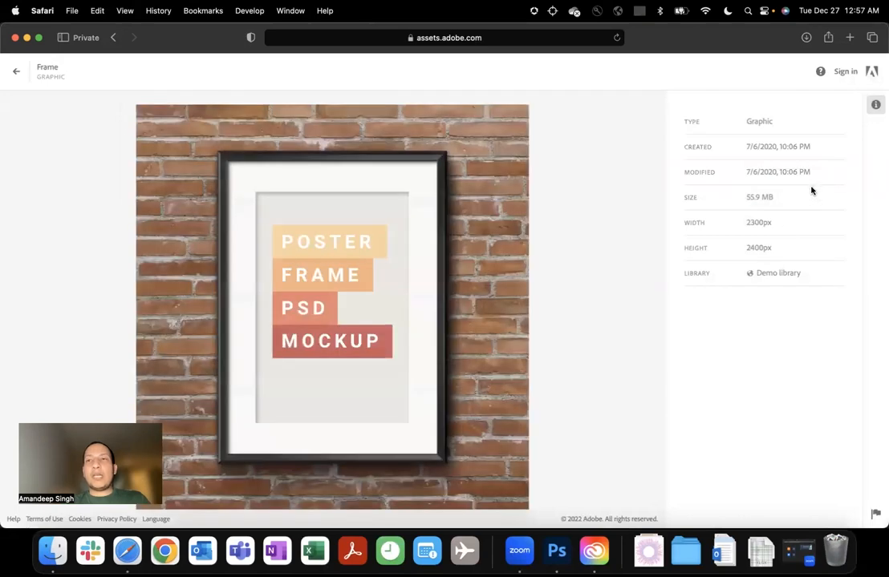
{"action": "mouse_move", "coordinate": [490, 301]}
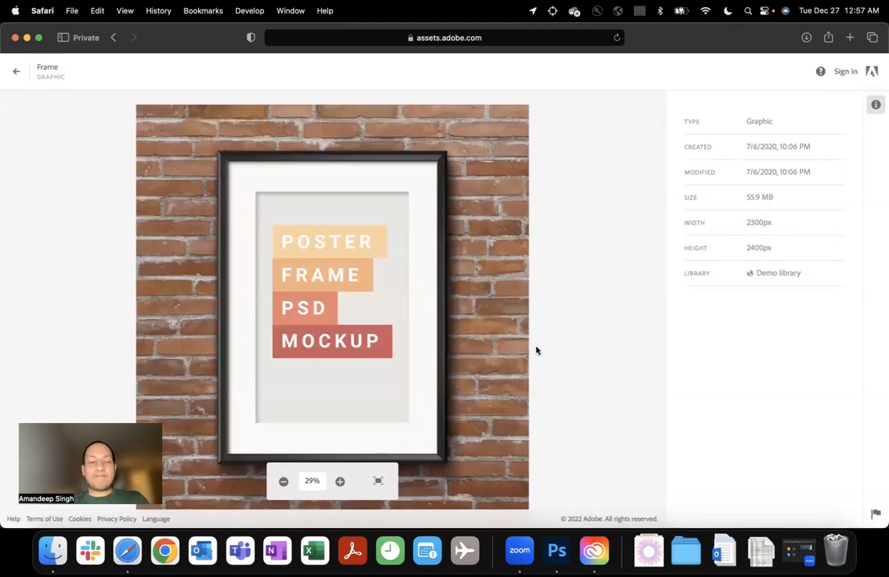
Close the shared library page, reload assets.adobe.com in the signed-in window, and show your own Creative Cloud libraries.
{"action": "key", "text": "super+w"}
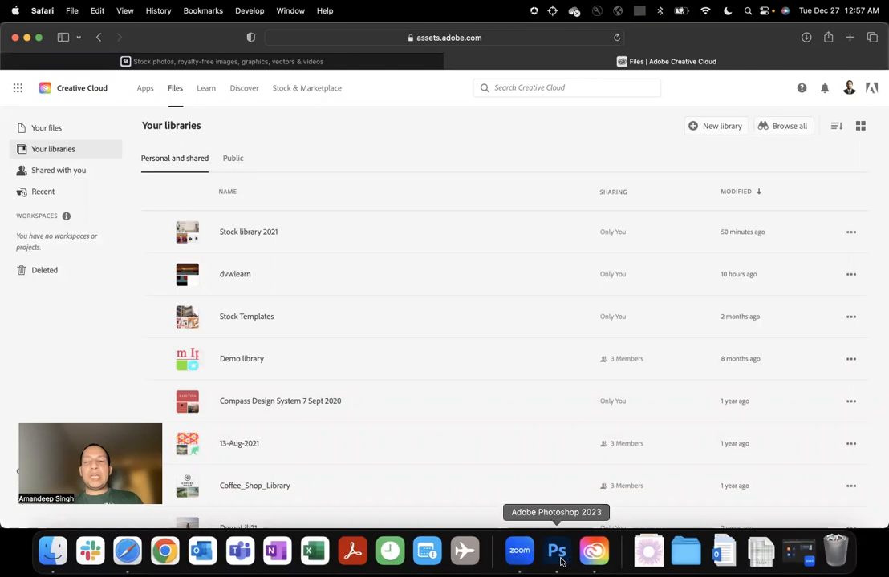
{"action": "left_click", "coordinate": [307, 41]}
{"action": "type", "text": "asset"}
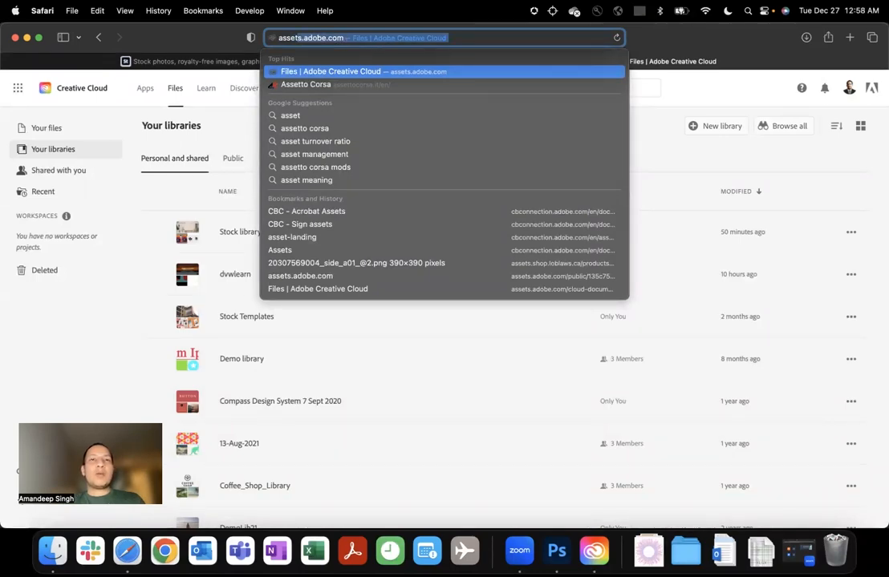
{"action": "key", "text": "Return"}
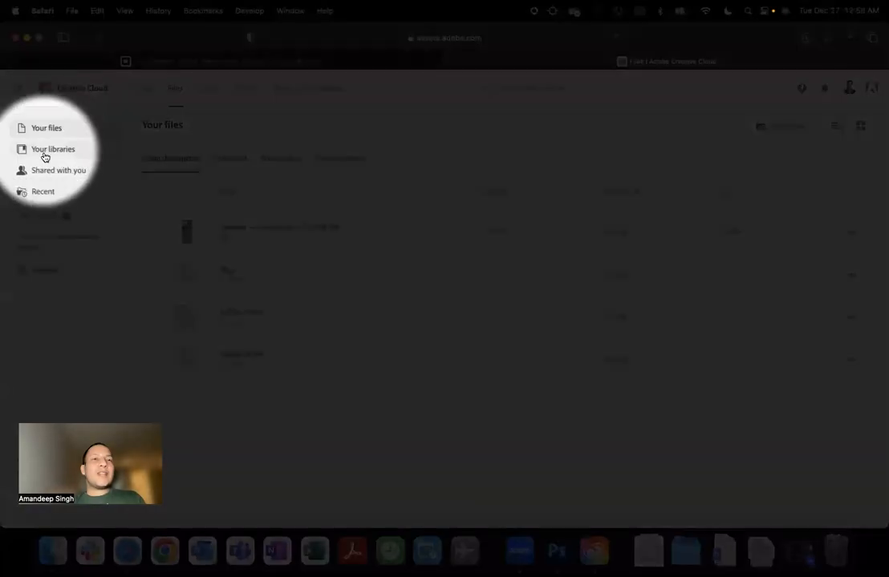
{"action": "right_click", "coordinate": [45, 155]}
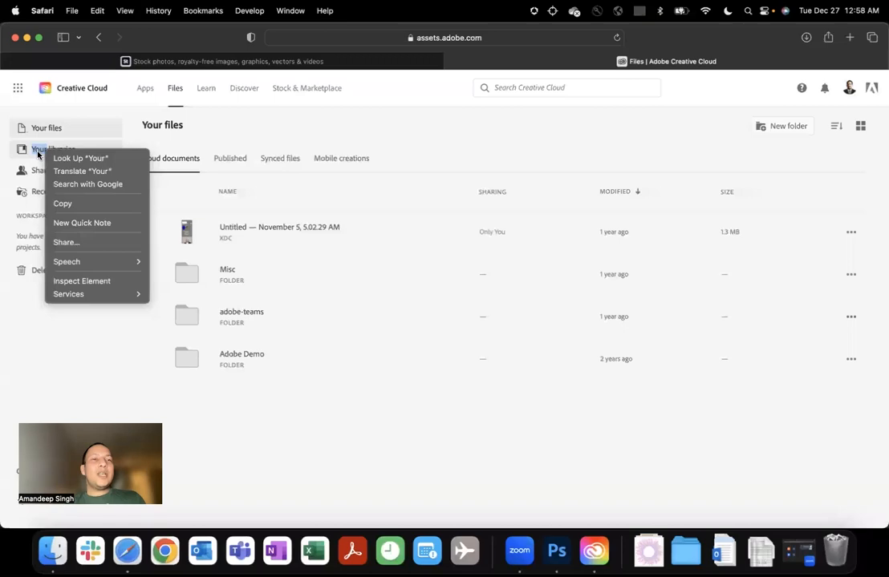
{"action": "key", "text": "Escape"}
{"action": "left_click", "coordinate": [37, 155]}
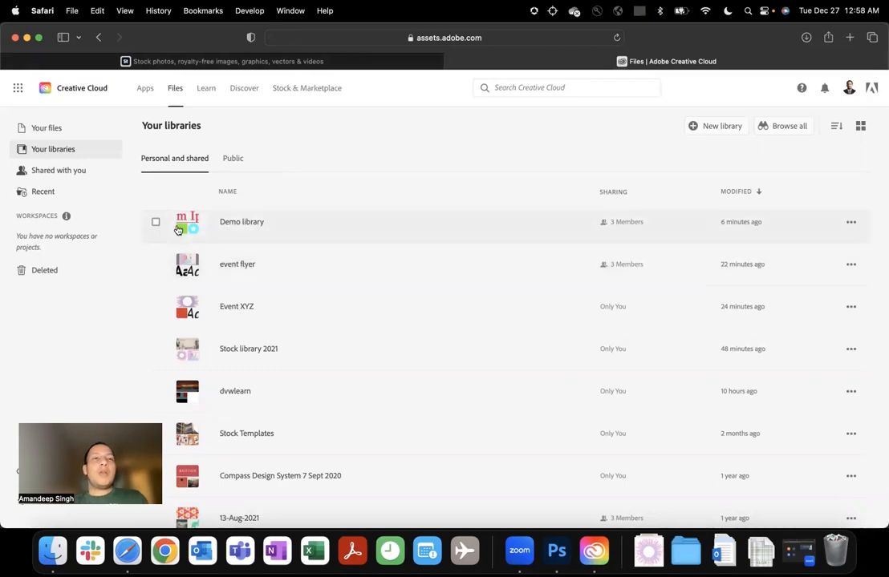
Open the event flyer library and bring up its share link dialog, then dismiss it without changing any option.
{"action": "left_click", "coordinate": [244, 268]}
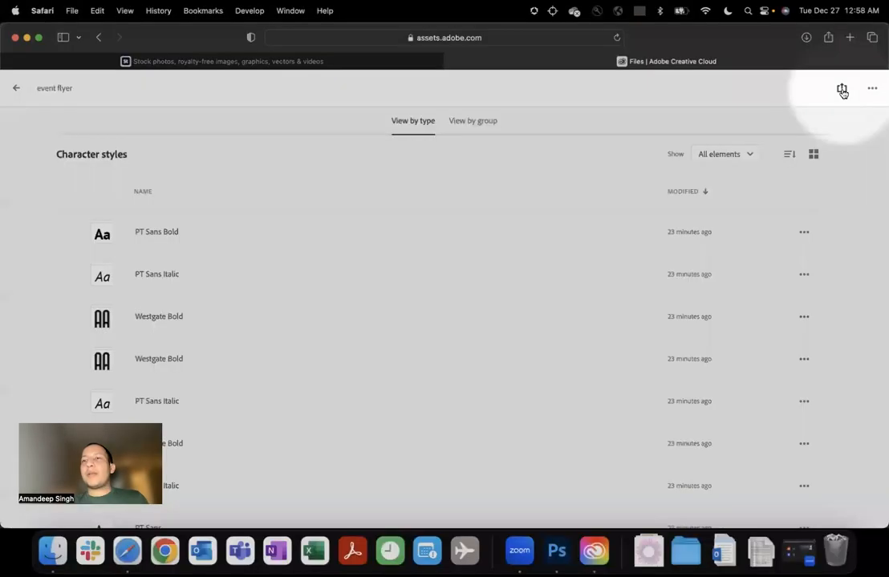
{"action": "left_click", "coordinate": [841, 91]}
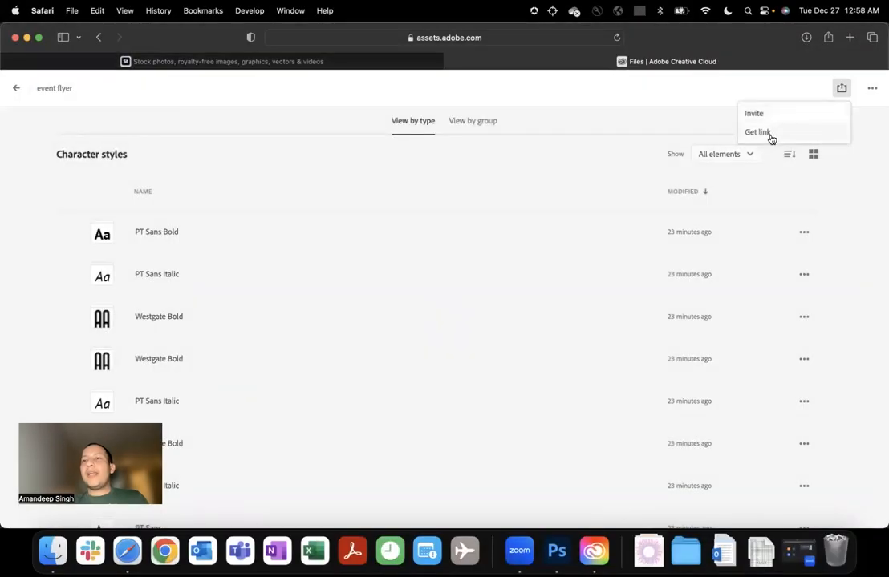
{"action": "left_click", "coordinate": [758, 132]}
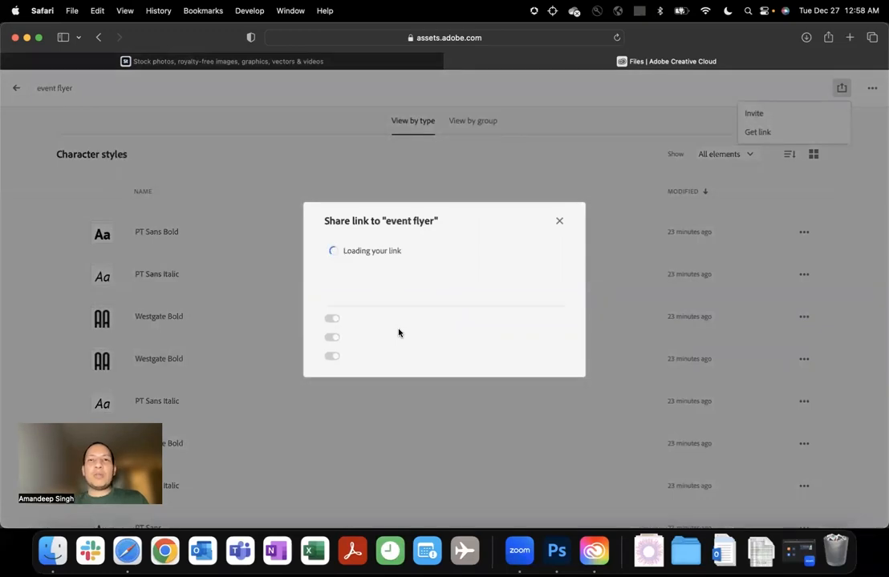
{"action": "left_click", "coordinate": [560, 222]}
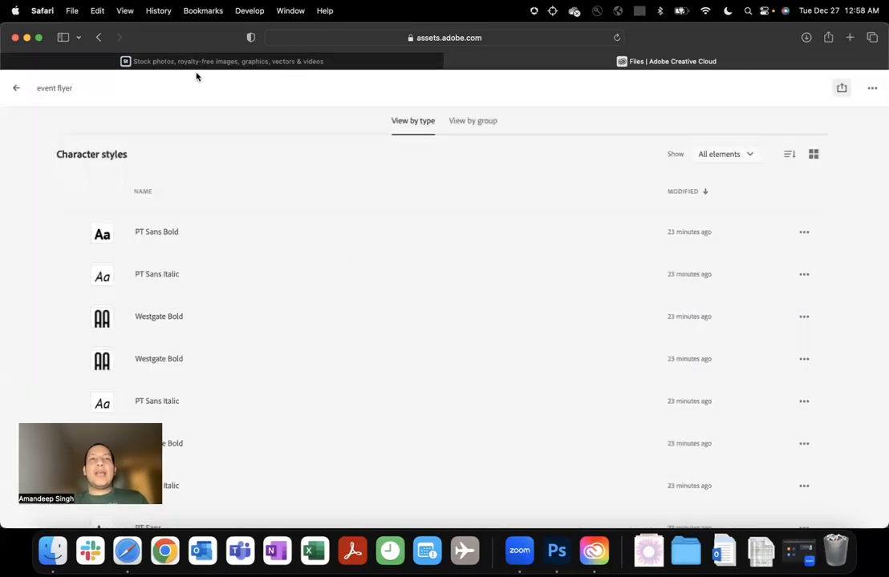
Return to the list of your libraries and switch to Photoshop.
{"action": "left_click", "coordinate": [15, 88]}
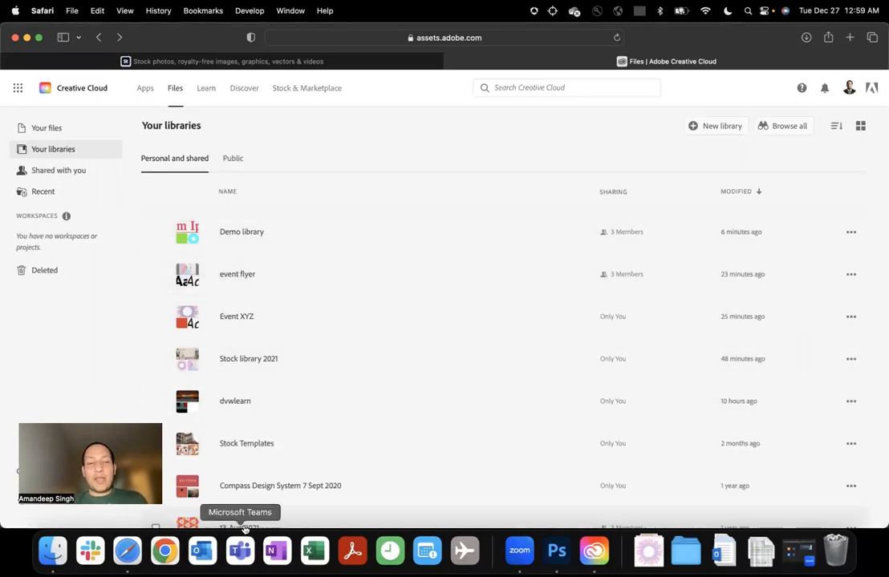
{"action": "left_click", "coordinate": [557, 551]}
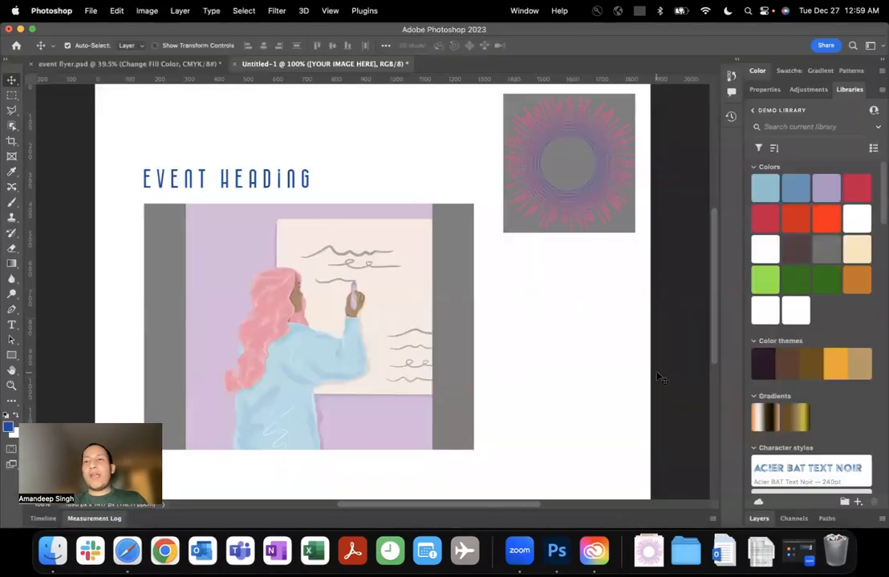